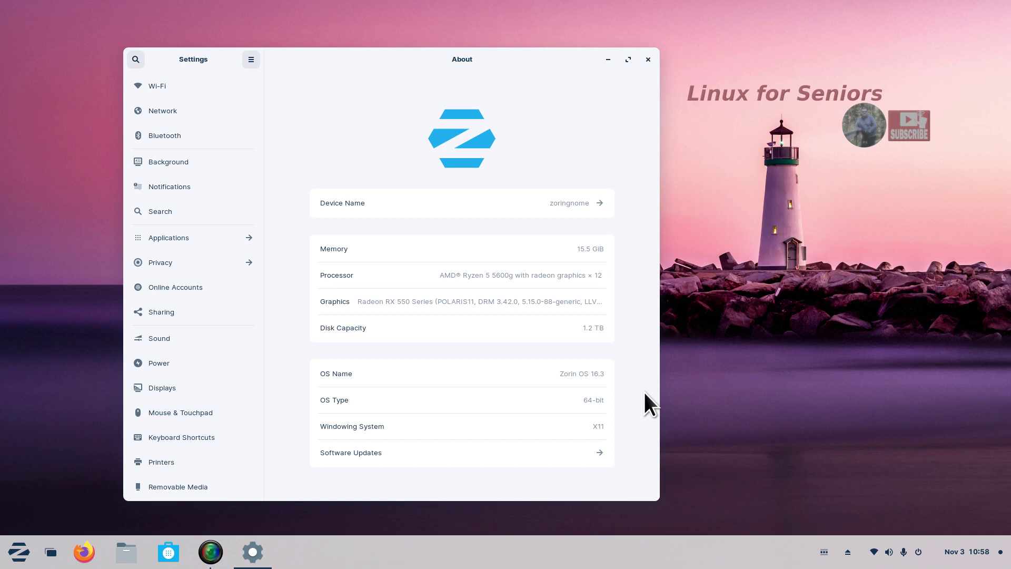
Close Settings, launch a blank Writer document, and view About LibreOffice (version 7.5.5.2).
{"action": "left_click", "coordinate": [648, 59]}
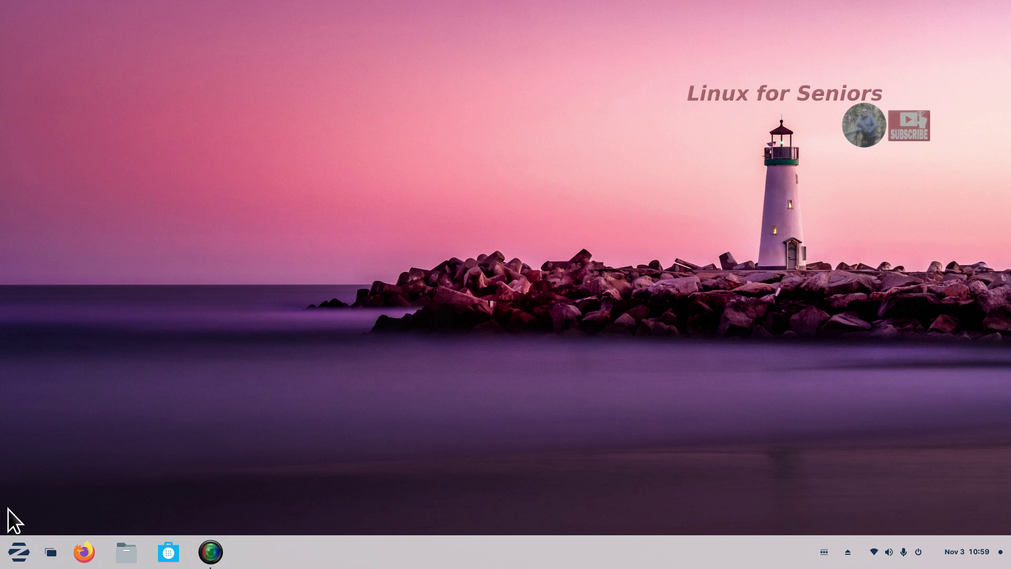
{"action": "left_click", "coordinate": [19, 552]}
{"action": "left_click", "coordinate": [56, 395]}
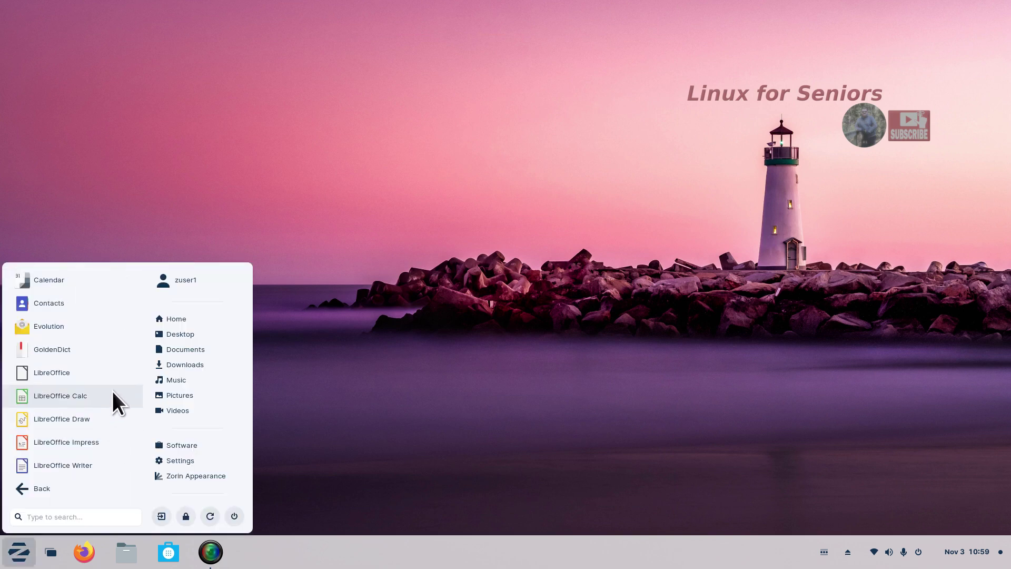
{"action": "left_click", "coordinate": [75, 468]}
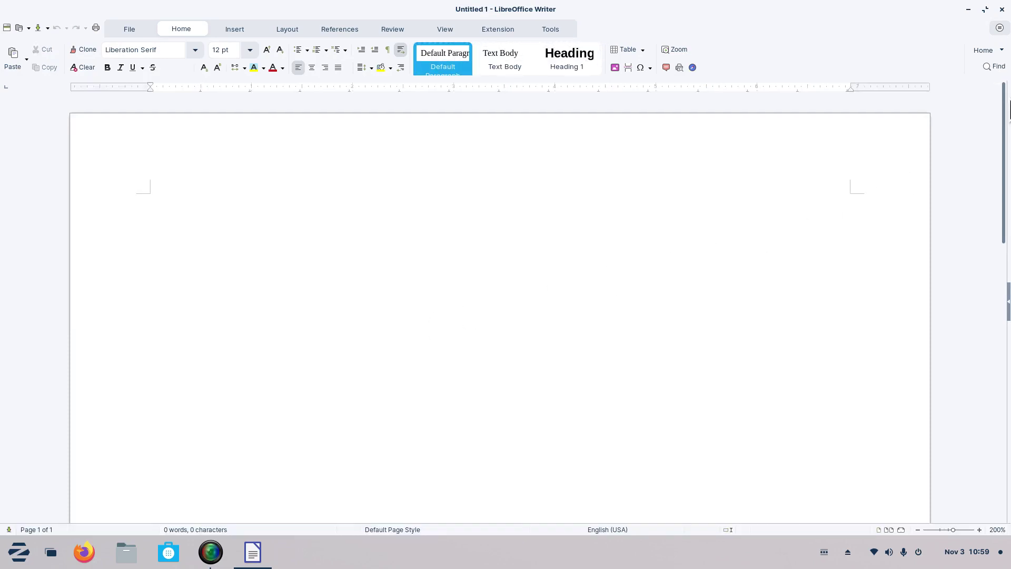
{"action": "left_click", "coordinate": [999, 29]}
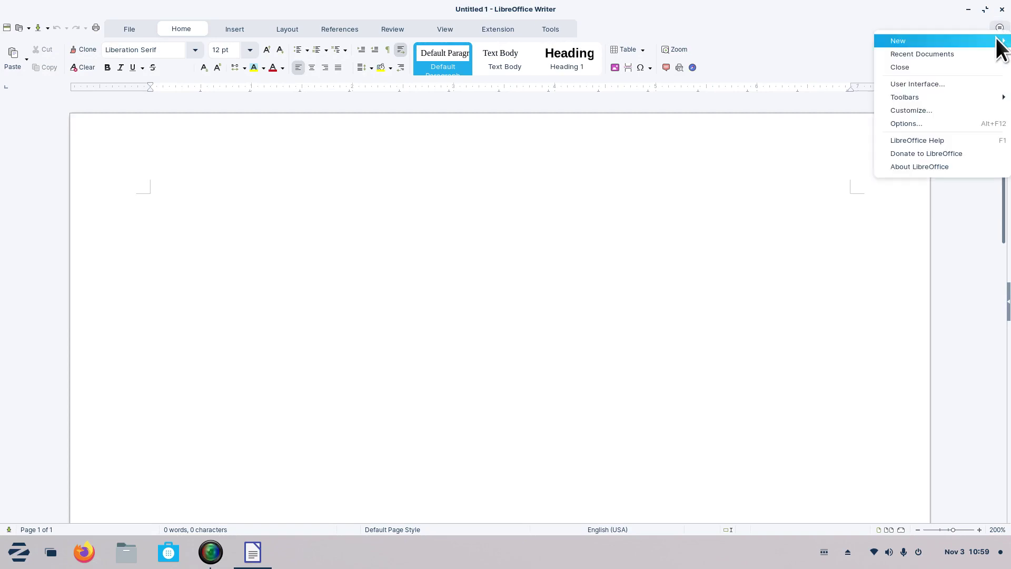
{"action": "left_click", "coordinate": [935, 167]}
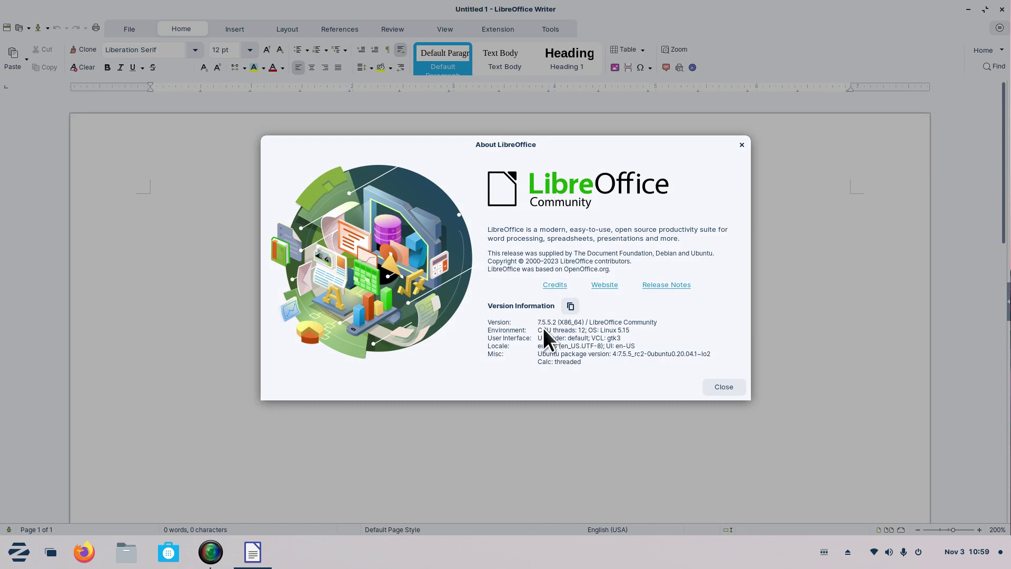
Dismiss the About dialog, type 'tesst' and correct it to 'Test' from the spelling suggestions.
{"action": "left_click", "coordinate": [724, 388]}
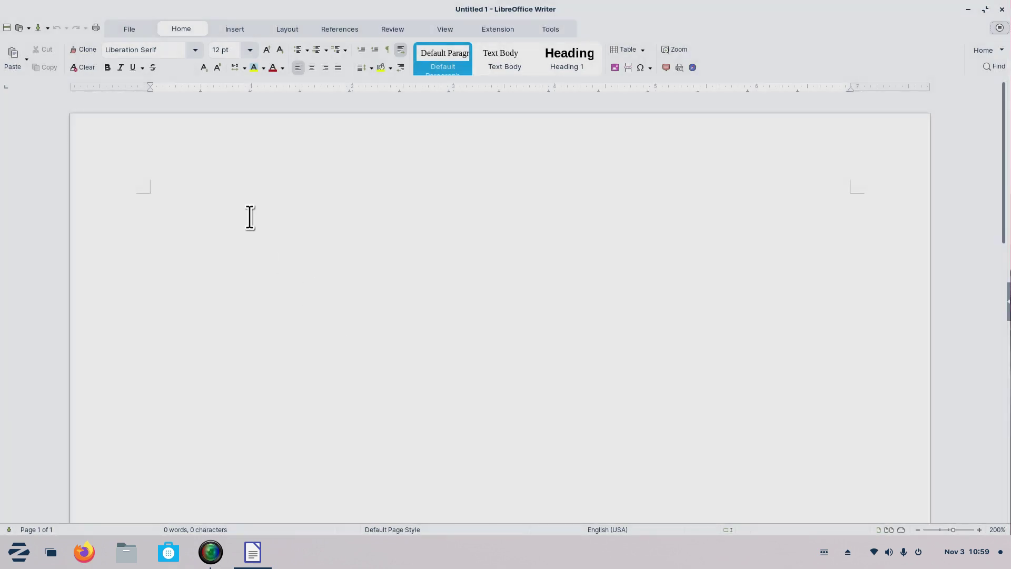
{"action": "type", "text": "tesst"}
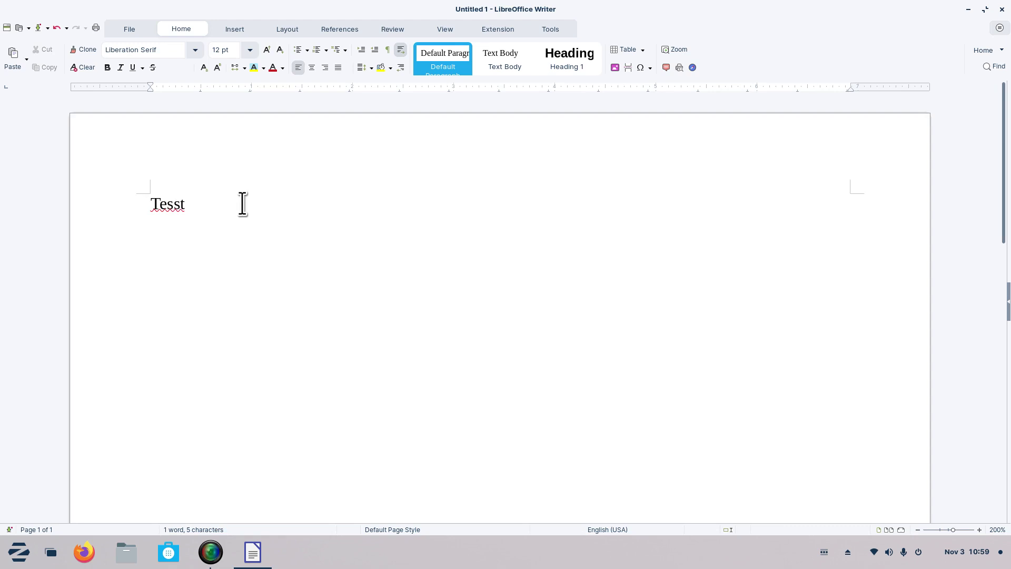
{"action": "right_click", "coordinate": [169, 204]}
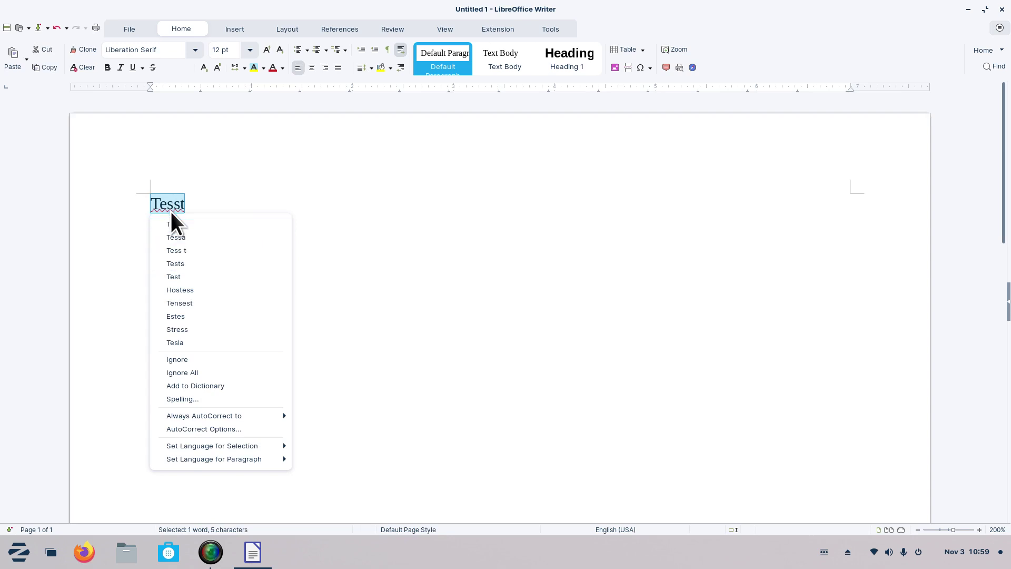
{"action": "left_click", "coordinate": [174, 276]}
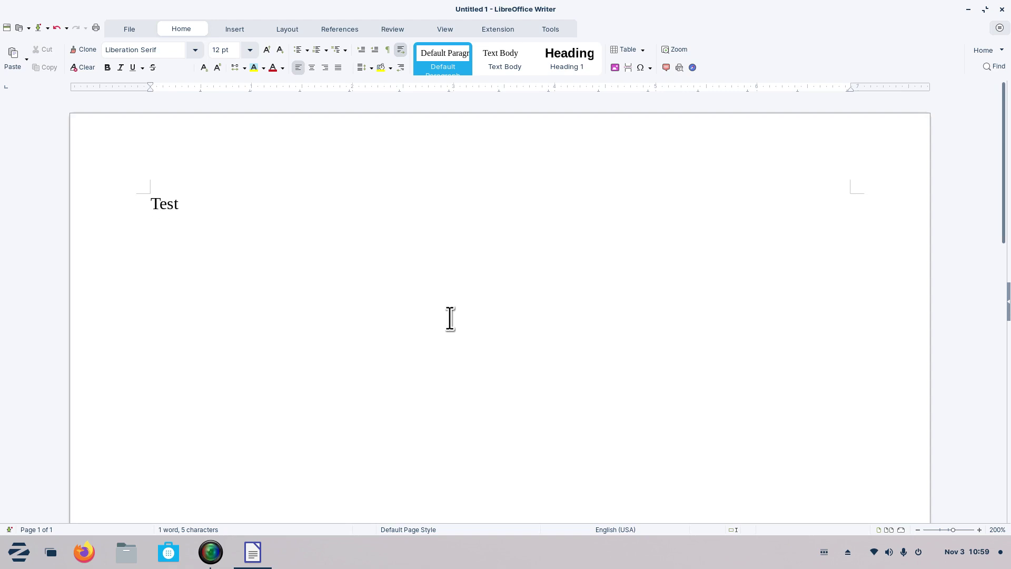
Zoom the page, select Test and confirm its font size stays 12 pt.
{"action": "scroll", "coordinate": [429, 345], "scroll_direction": "up", "scroll_amount": 5, "text": "ctrl"}
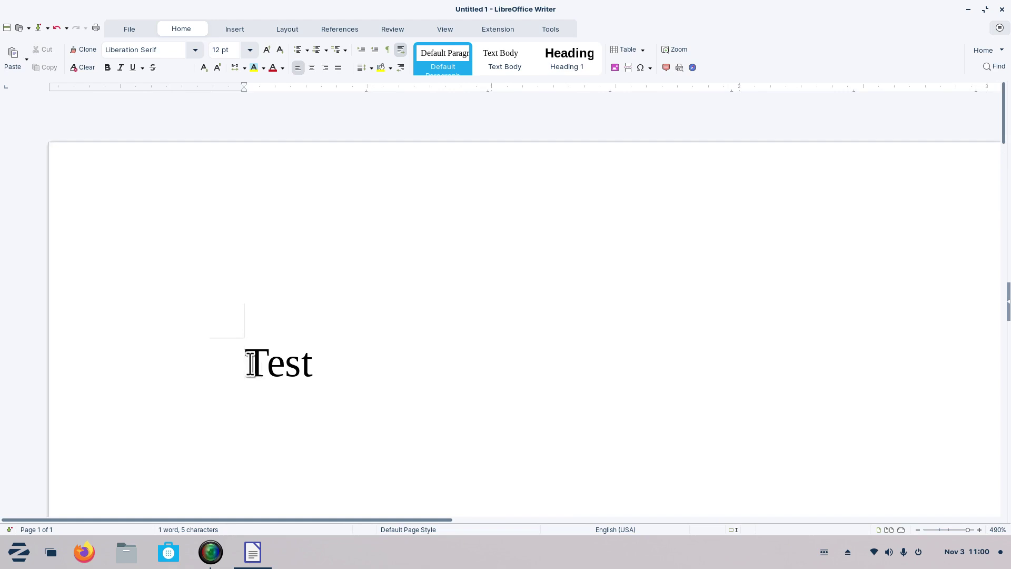
{"action": "left_click_drag", "start_coordinate": [252, 364], "coordinate": [318, 362]}
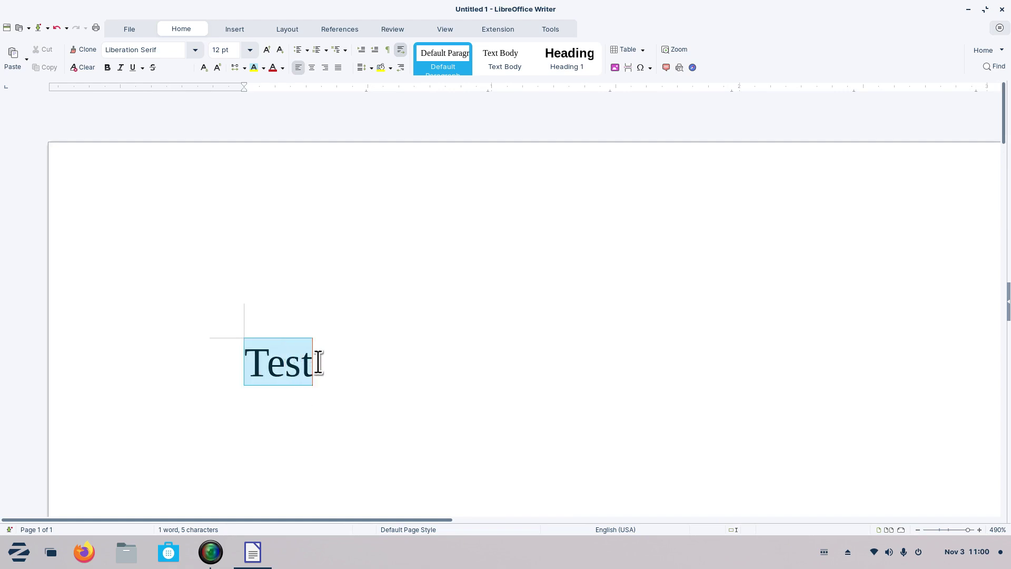
{"action": "left_click", "coordinate": [250, 49]}
{"action": "key", "text": "Escape"}
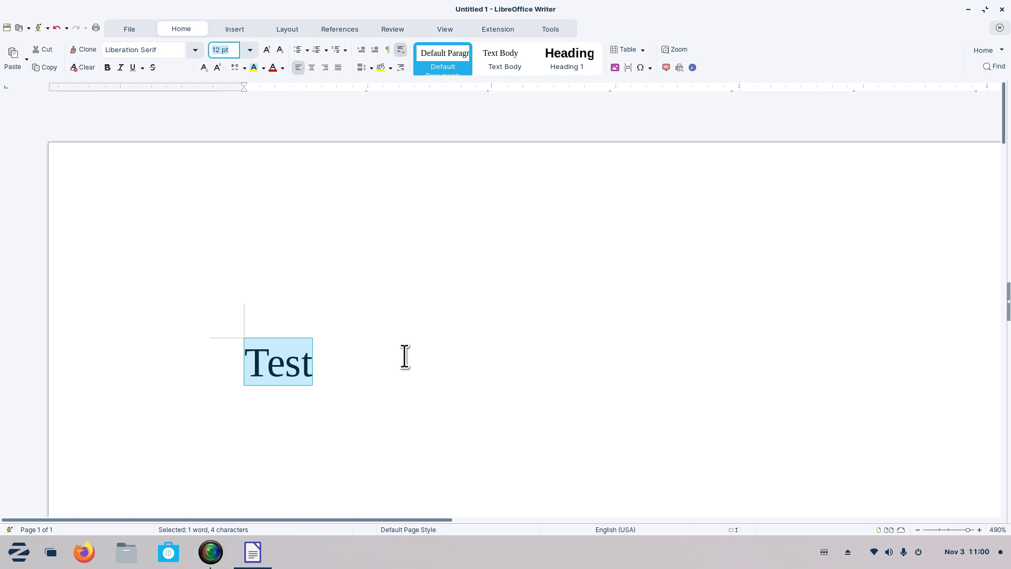
Un-maximize the Writer window so it floats smaller over the desktop.
{"action": "scroll", "coordinate": [383, 337], "scroll_direction": "down", "scroll_amount": 3, "text": "ctrl"}
{"action": "scroll", "coordinate": [386, 335], "scroll_direction": "up", "scroll_amount": 2, "text": "ctrl"}
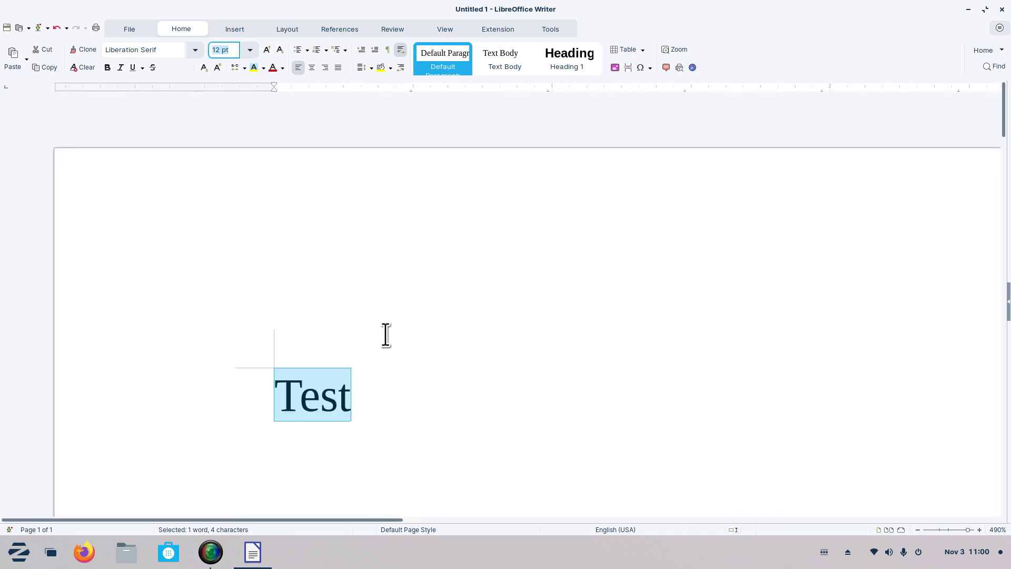
{"action": "scroll", "coordinate": [385, 336], "scroll_direction": "down", "scroll_amount": 4, "text": "ctrl"}
{"action": "scroll", "coordinate": [386, 336], "scroll_direction": "down", "scroll_amount": 2, "text": "ctrl"}
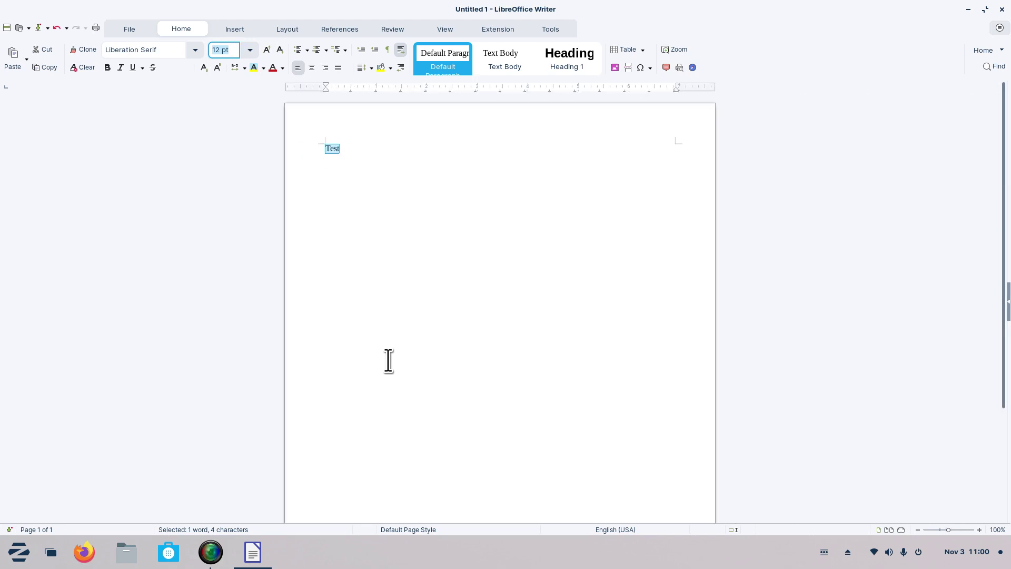
{"action": "scroll", "coordinate": [388, 360], "scroll_direction": "up", "scroll_amount": 5, "text": "ctrl"}
{"action": "scroll", "coordinate": [388, 358], "scroll_direction": "down", "scroll_amount": 4, "text": "ctrl"}
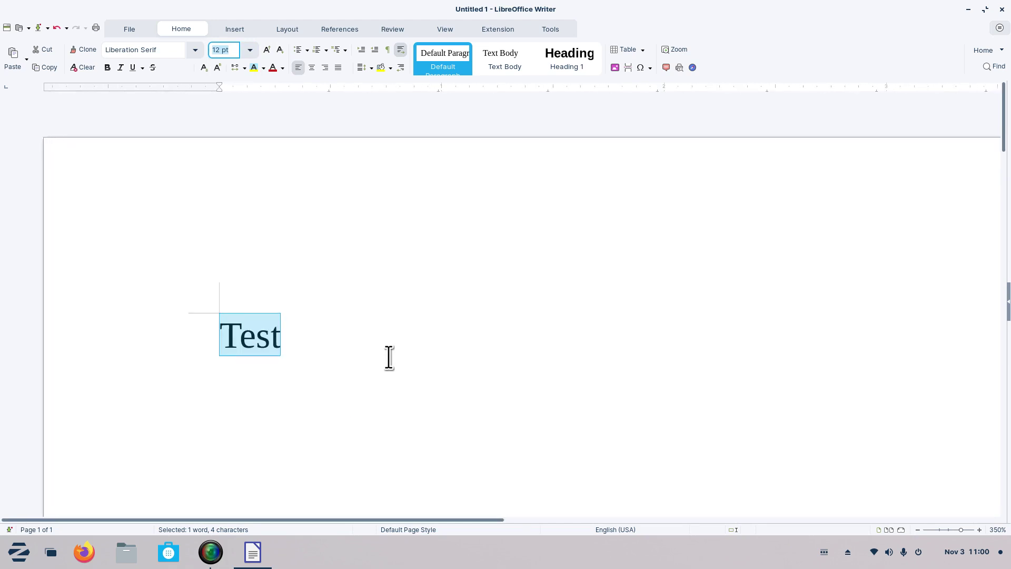
{"action": "scroll", "coordinate": [389, 358], "scroll_direction": "down", "scroll_amount": 3, "text": "ctrl"}
{"action": "scroll", "coordinate": [389, 358], "scroll_direction": "up", "scroll_amount": 4, "text": "ctrl"}
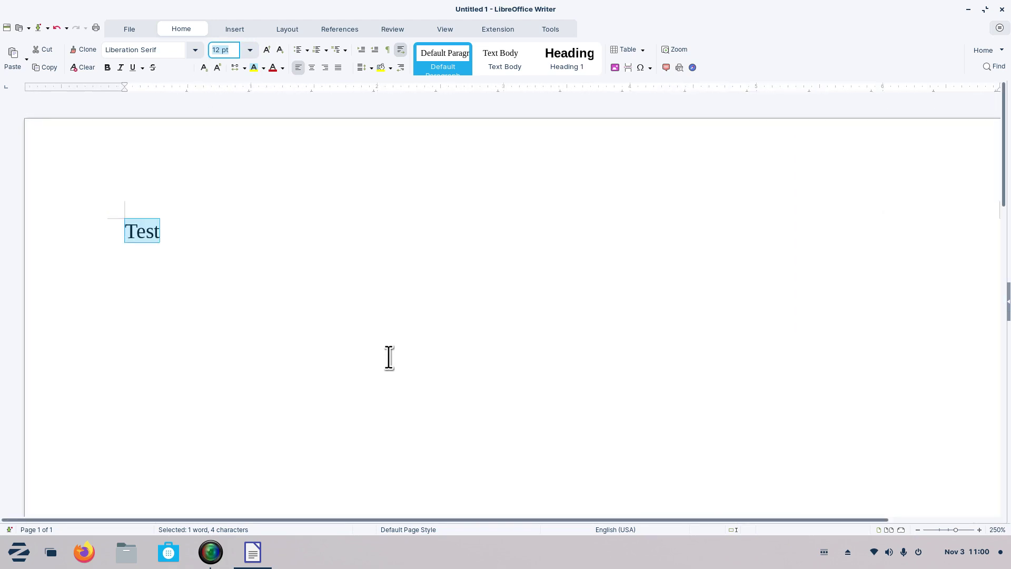
{"action": "scroll", "coordinate": [389, 358], "scroll_direction": "up", "scroll_amount": 1, "text": "ctrl"}
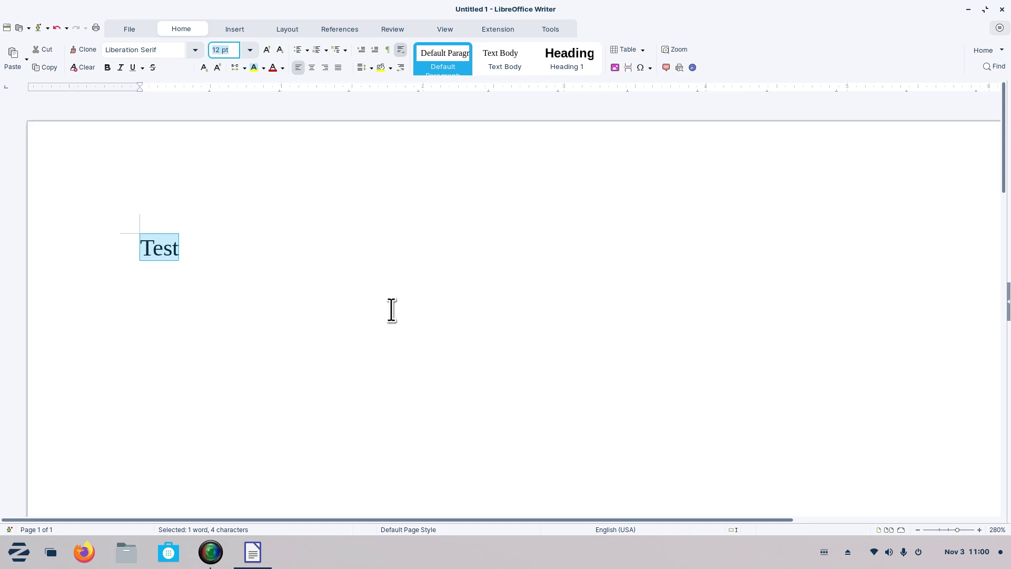
{"action": "mouse_move", "coordinate": [669, 8]}
{"action": "left_mouse_down"}
{"action": "mouse_move", "coordinate": [677, 7]}
{"action": "mouse_move", "coordinate": [668, 57]}
{"action": "mouse_move", "coordinate": [648, 50]}
{"action": "mouse_move", "coordinate": [660, 7]}
{"action": "left_mouse_up"}
{"action": "double_click", "coordinate": [662, 7]}
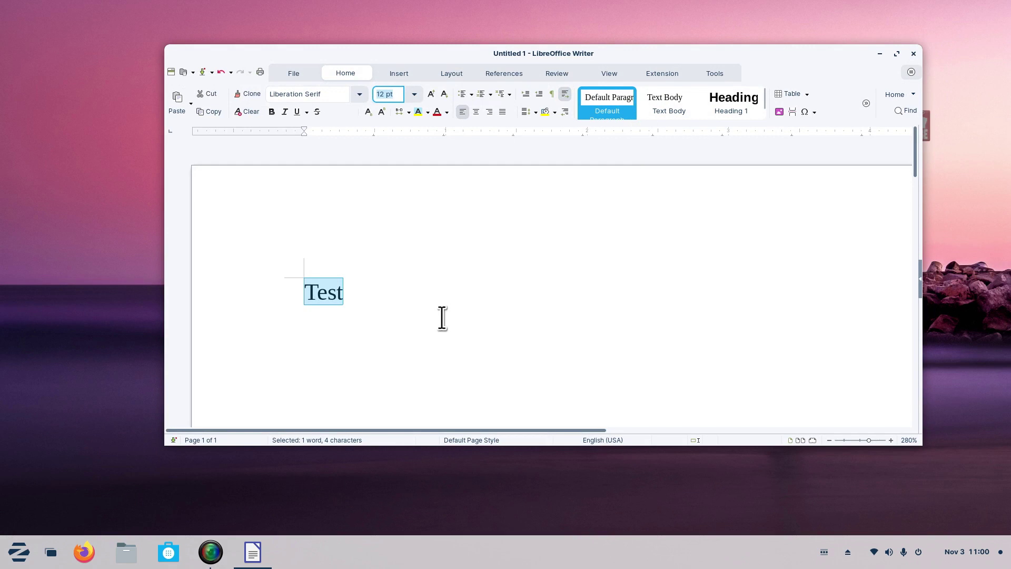
Open the Software store and search for 'abiword'.
{"action": "left_click", "coordinate": [168, 552]}
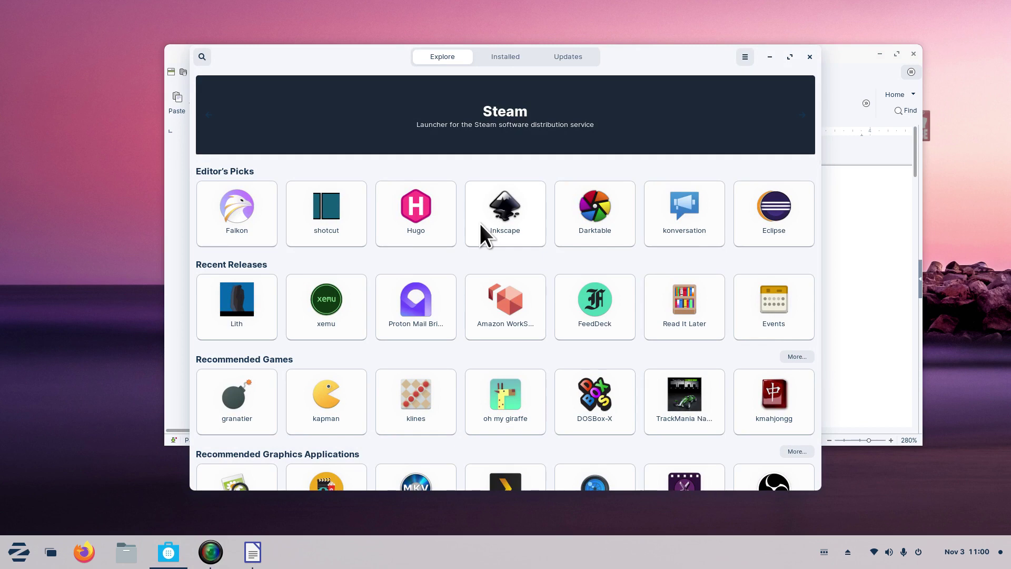
{"action": "scroll", "coordinate": [478, 193], "scroll_direction": "down", "scroll_amount": 2}
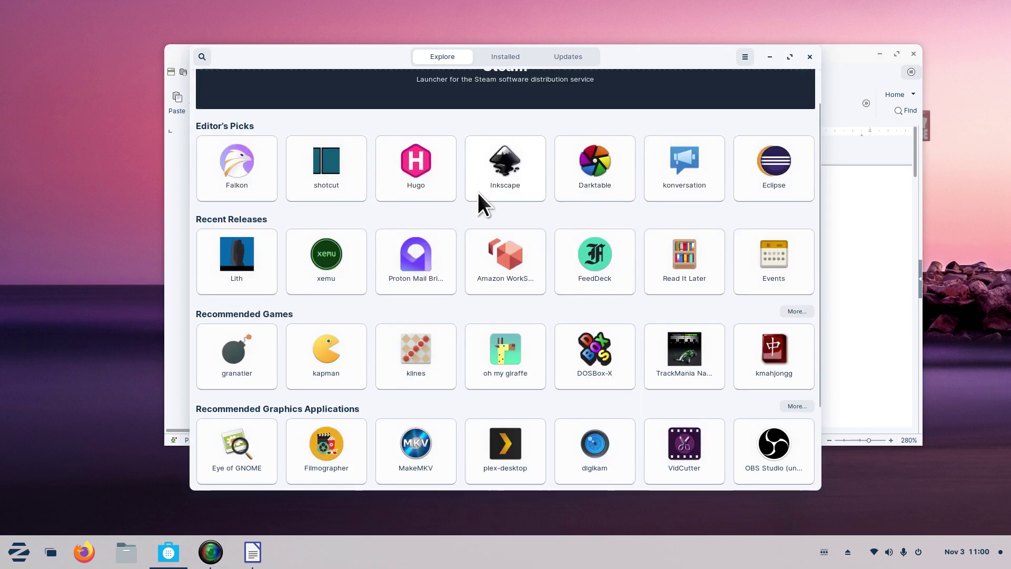
{"action": "left_click", "coordinate": [203, 56]}
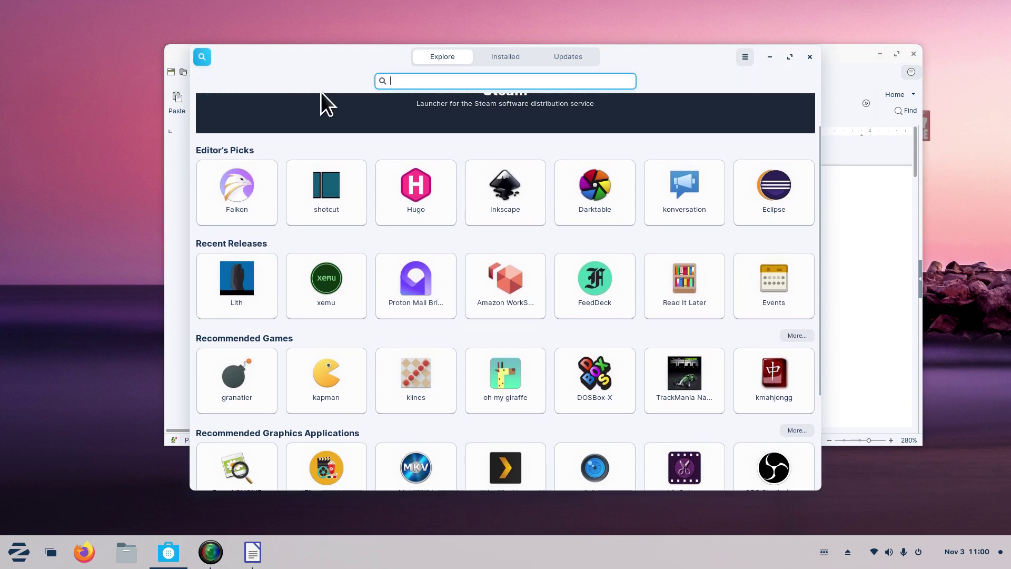
{"action": "type", "text": "abi"}
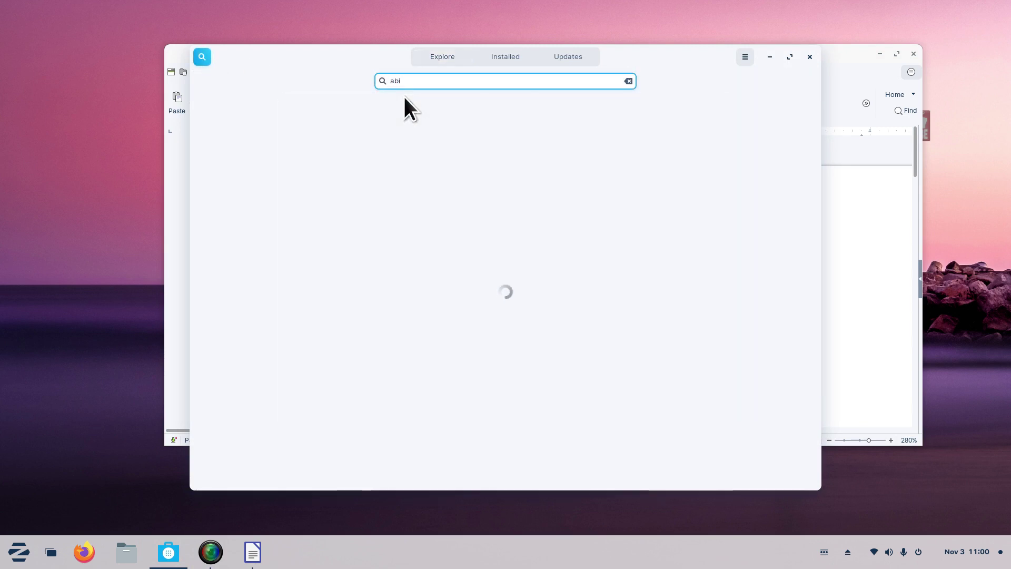
{"action": "type", "text": "word"}
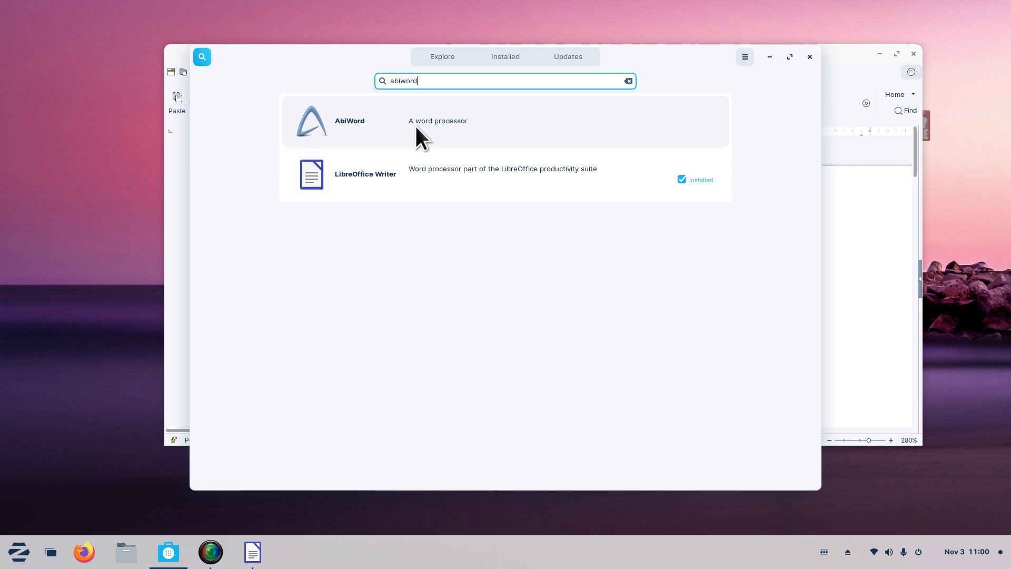
Review AbiWord's details and its Source list, then go back to the results.
{"action": "left_click", "coordinate": [415, 126]}
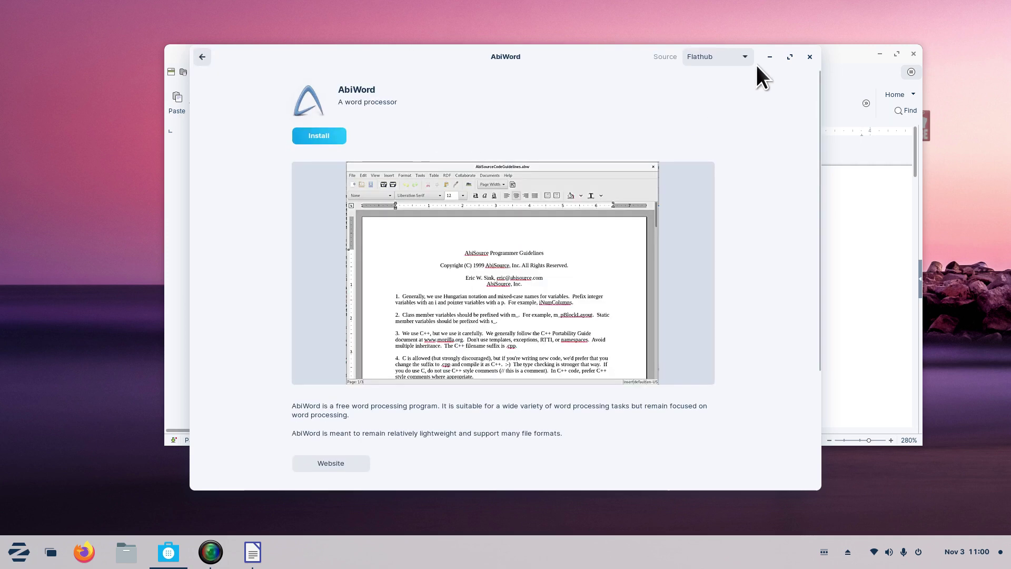
{"action": "left_click", "coordinate": [743, 58]}
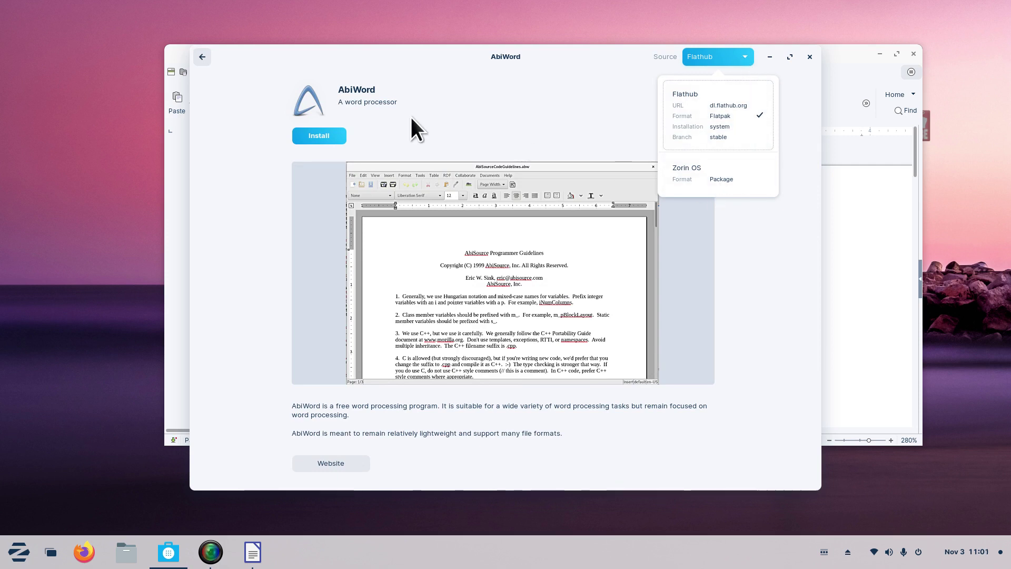
{"action": "left_click", "coordinate": [376, 115]}
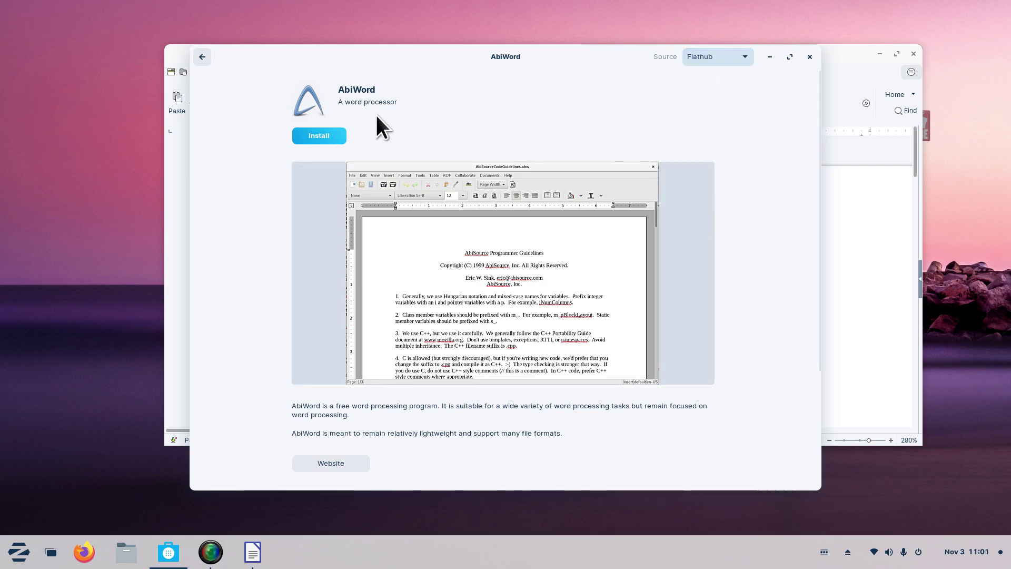
{"action": "left_click", "coordinate": [202, 55]}
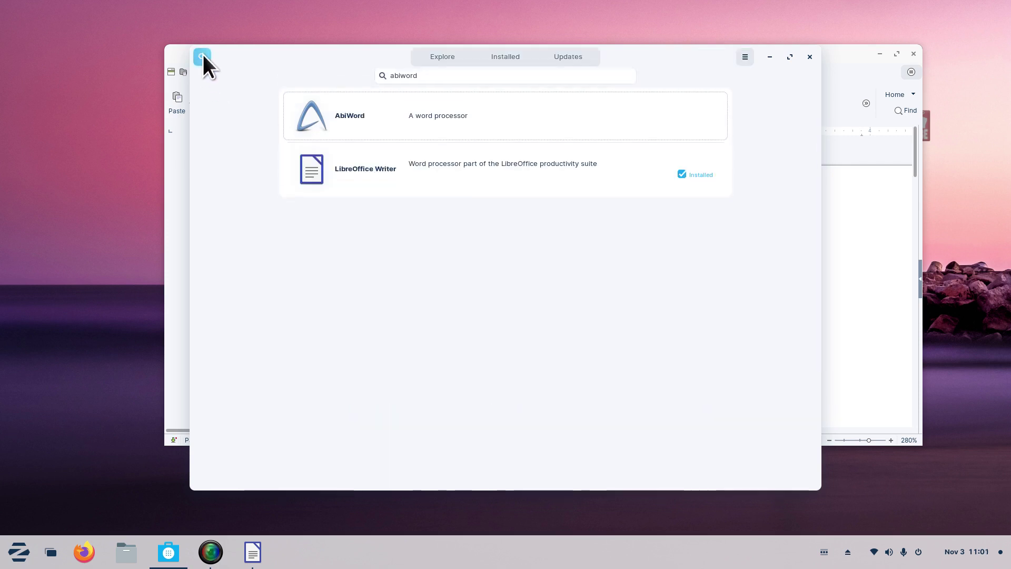
Search 'golden', check GoldenDict's details and package sources, and return to the results.
{"action": "left_click", "coordinate": [447, 77]}
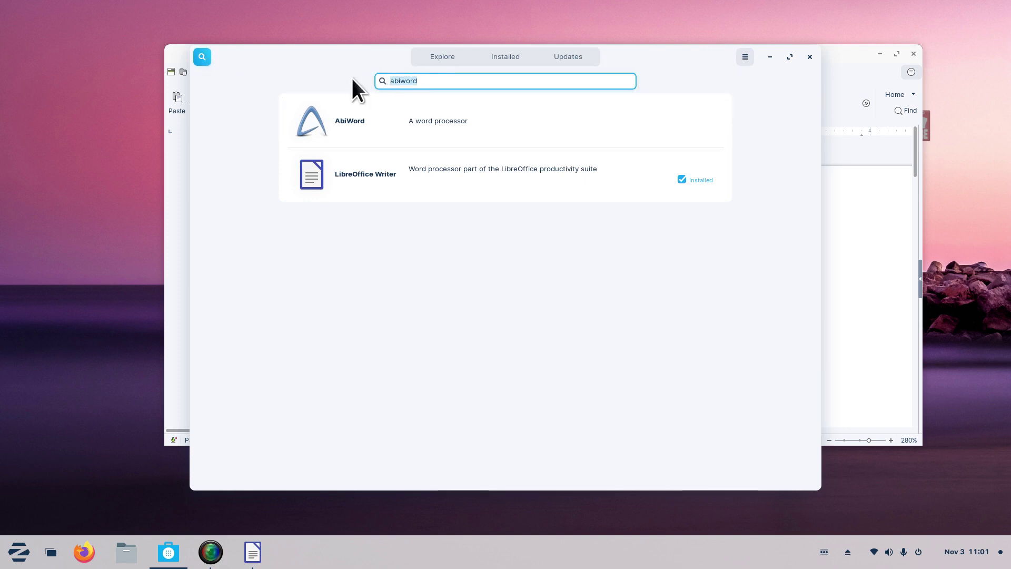
{"action": "type", "text": "golden"}
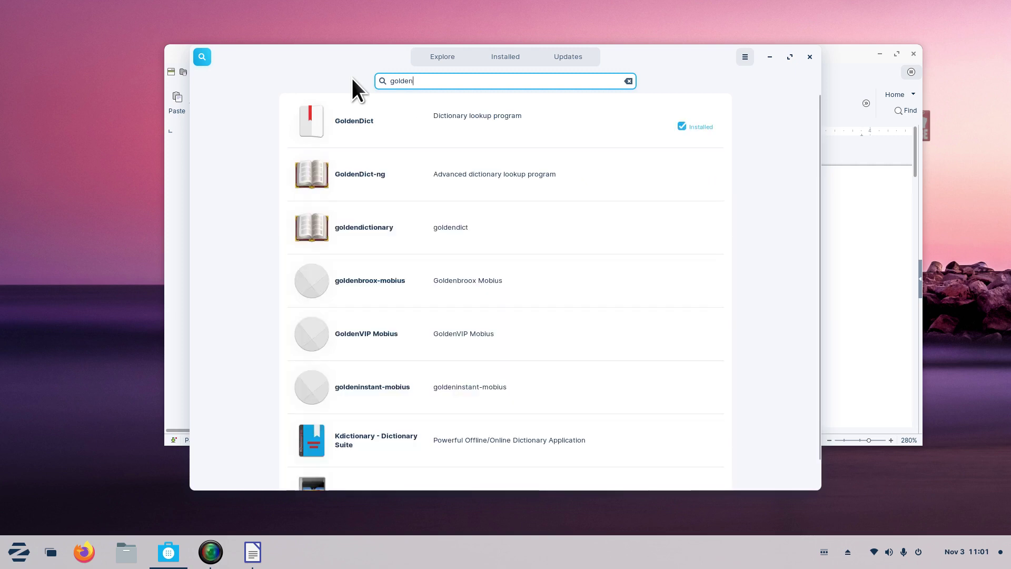
{"action": "left_click", "coordinate": [378, 131]}
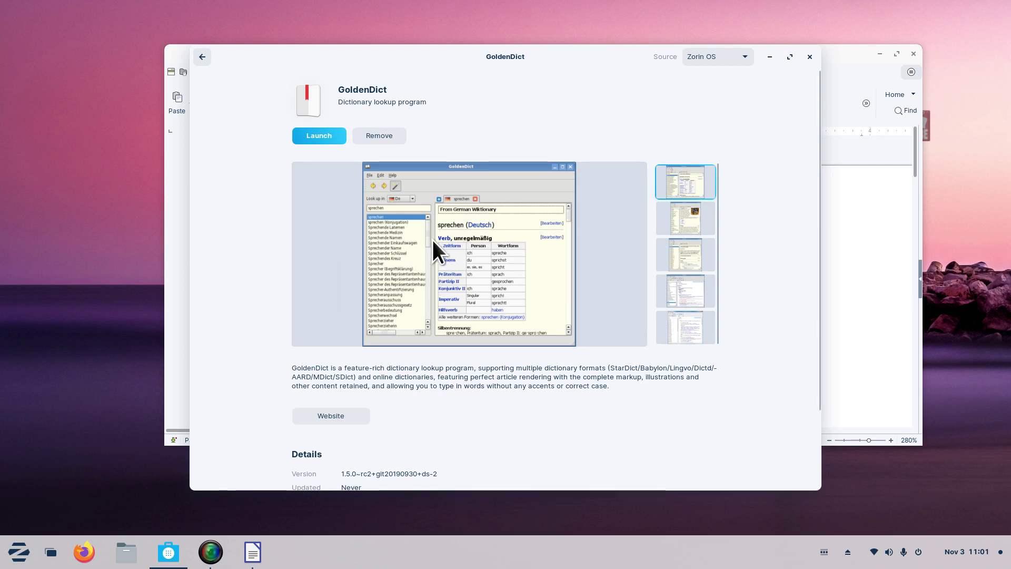
{"action": "left_click", "coordinate": [744, 57]}
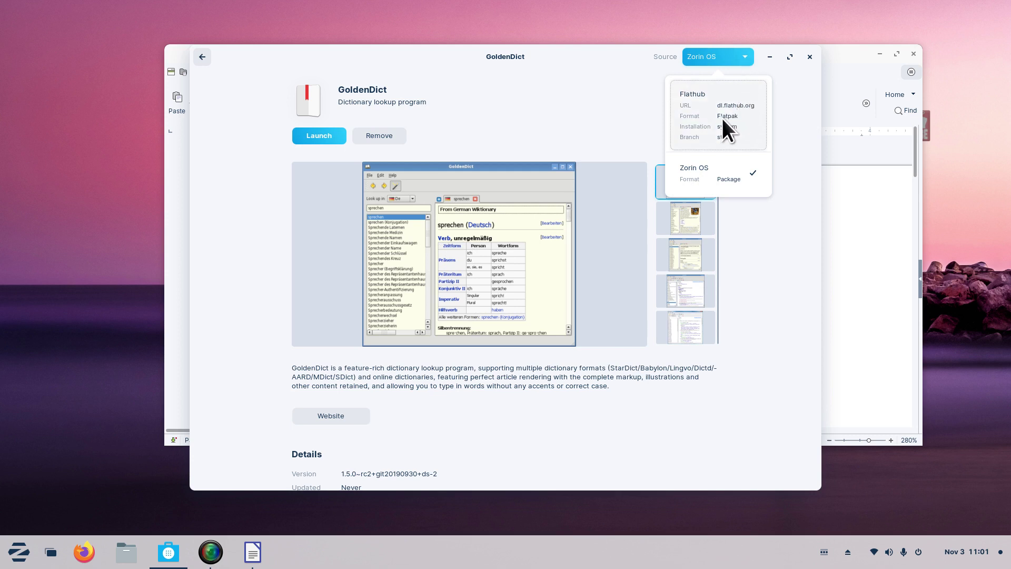
{"action": "left_click", "coordinate": [463, 112]}
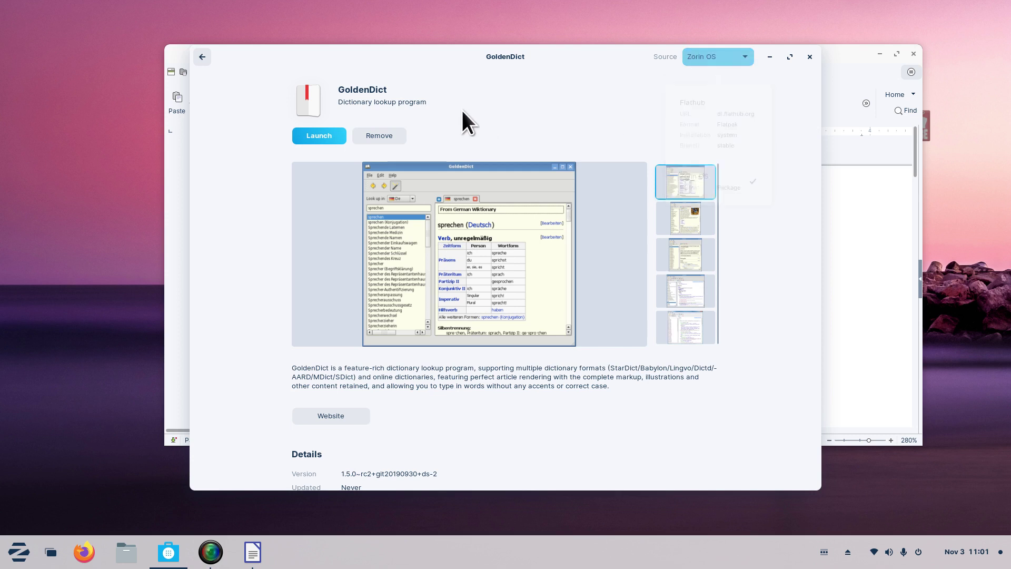
{"action": "left_click", "coordinate": [202, 56]}
{"action": "left_click_drag", "start_coordinate": [429, 83], "coordinate": [371, 86]}
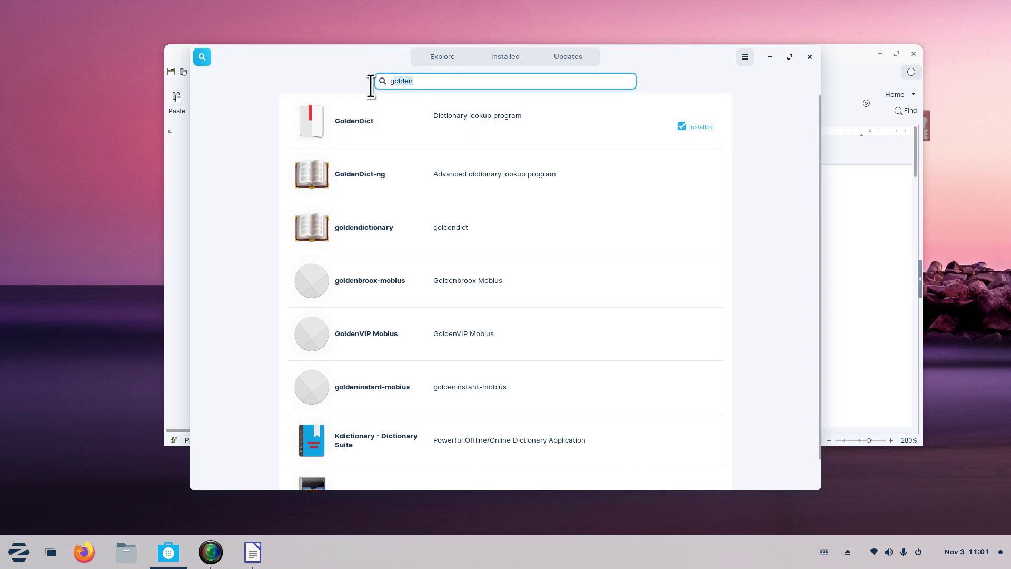
Search 'artha', view the Artha thesaurus details, and go back to the results.
{"action": "type", "text": "artha"}
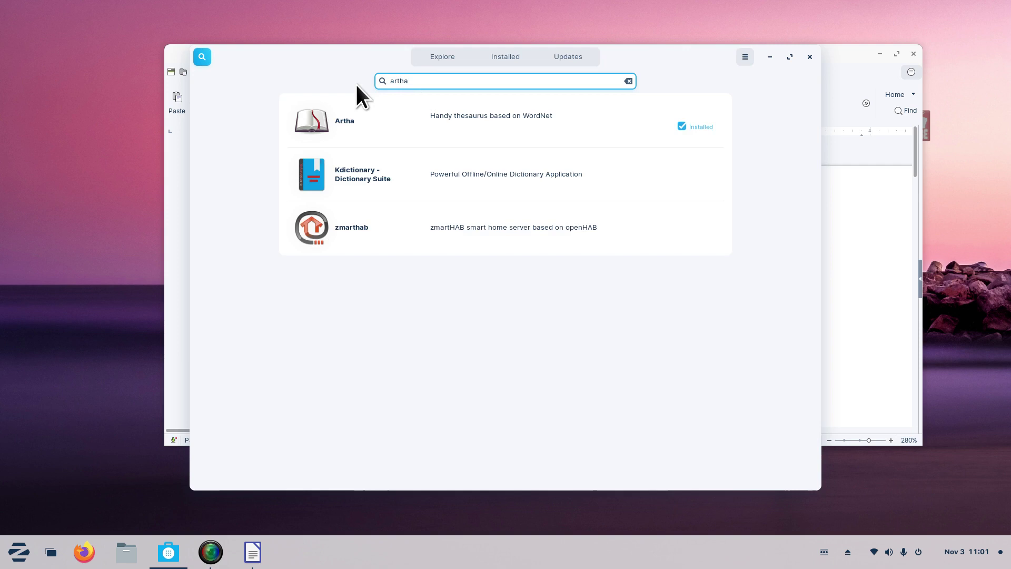
{"action": "left_click", "coordinate": [463, 120]}
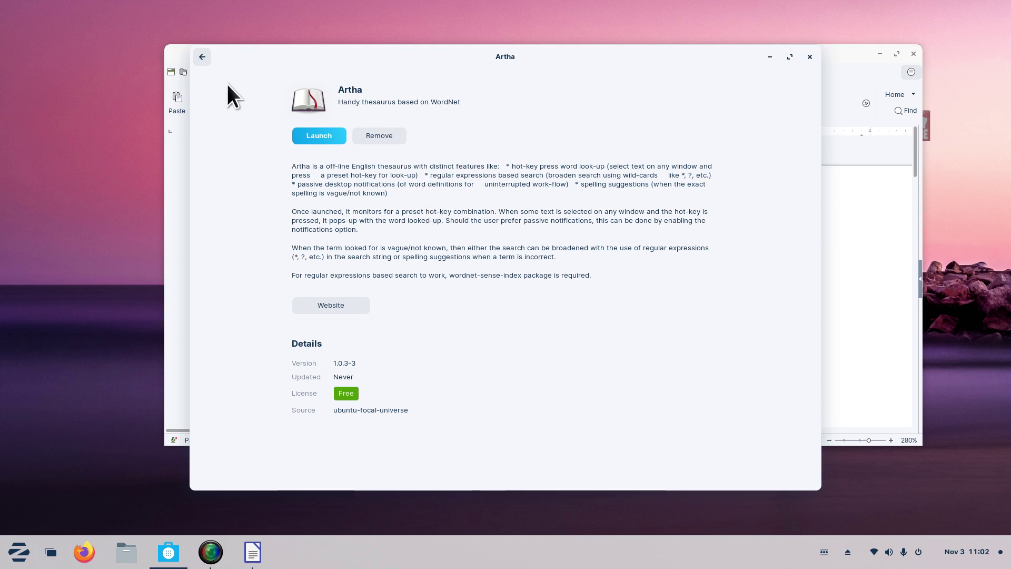
{"action": "left_click", "coordinate": [203, 57]}
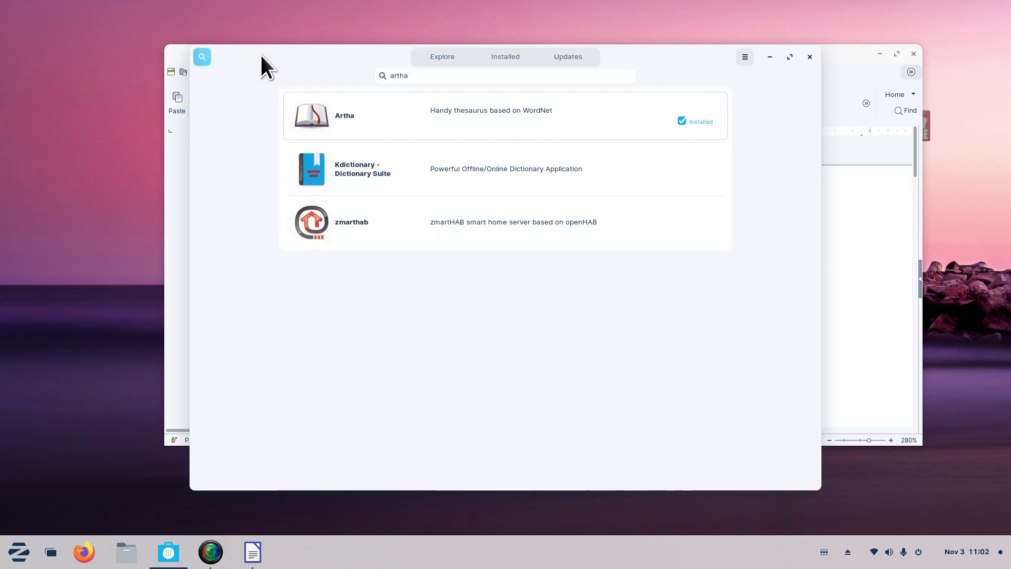
Close Software, minimize Writer, and launch GoldenDict from the Office menu.
{"action": "left_click", "coordinate": [810, 57]}
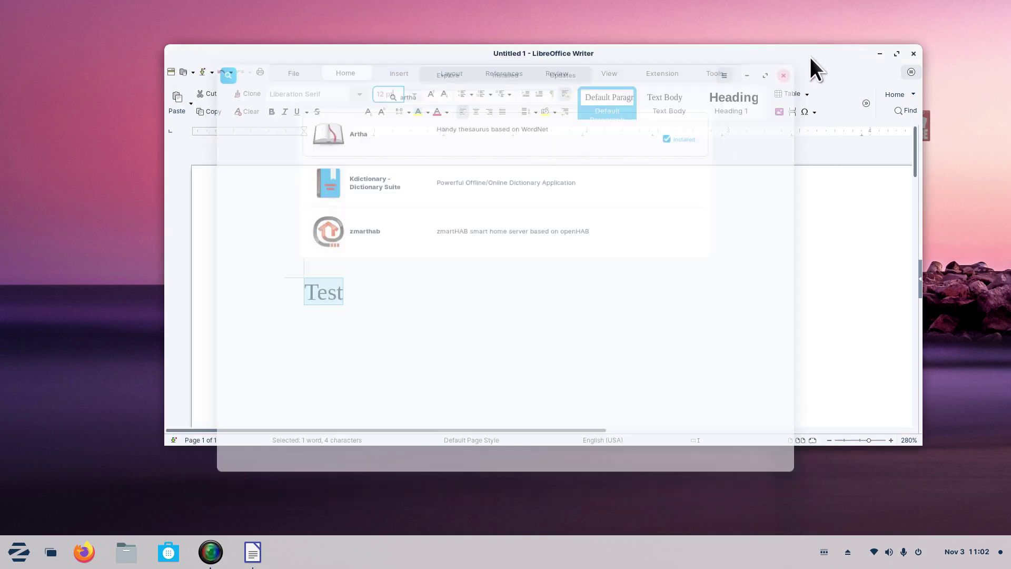
{"action": "left_click", "coordinate": [877, 53]}
{"action": "left_click", "coordinate": [9, 559]}
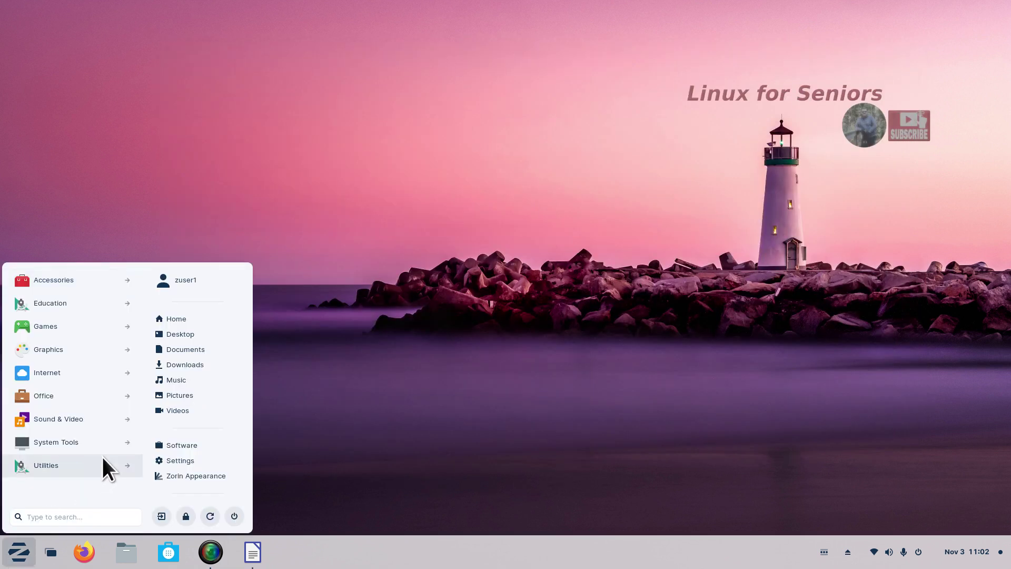
{"action": "left_click", "coordinate": [74, 393]}
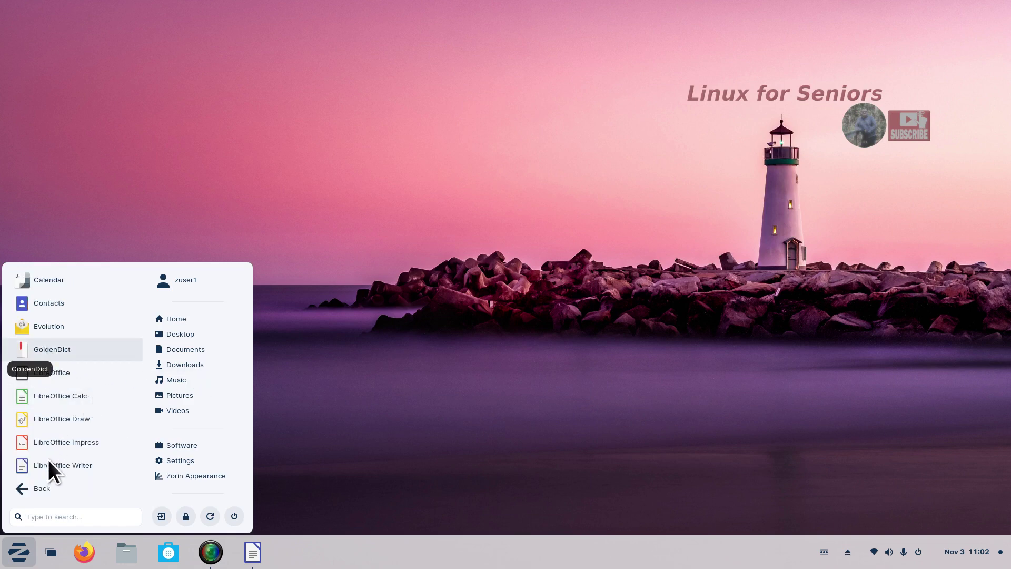
{"action": "left_click", "coordinate": [65, 351]}
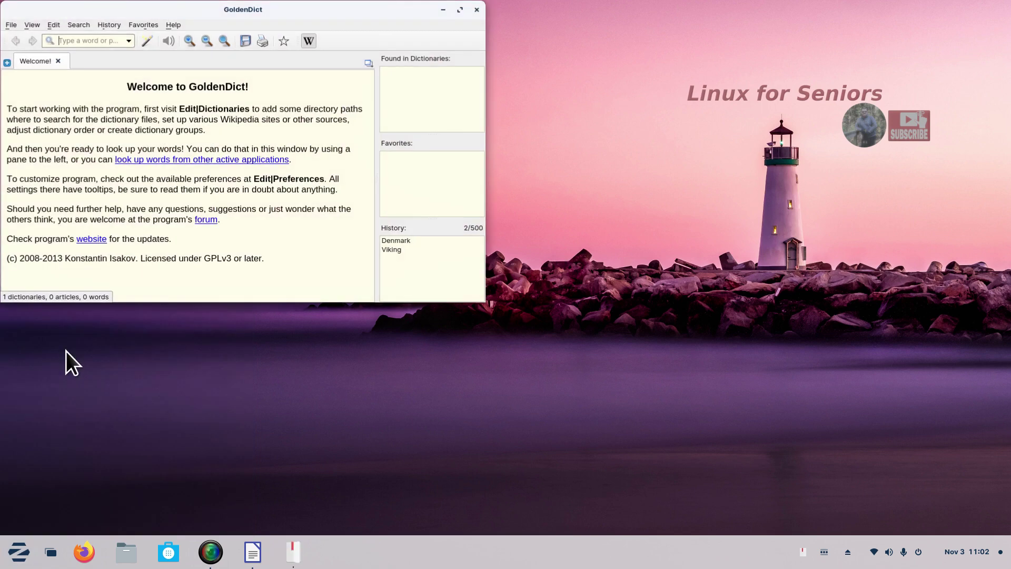
Centre the GoldenDict window on screen and view Help > About.
{"action": "left_click_drag", "start_coordinate": [270, 9], "coordinate": [495, 123]}
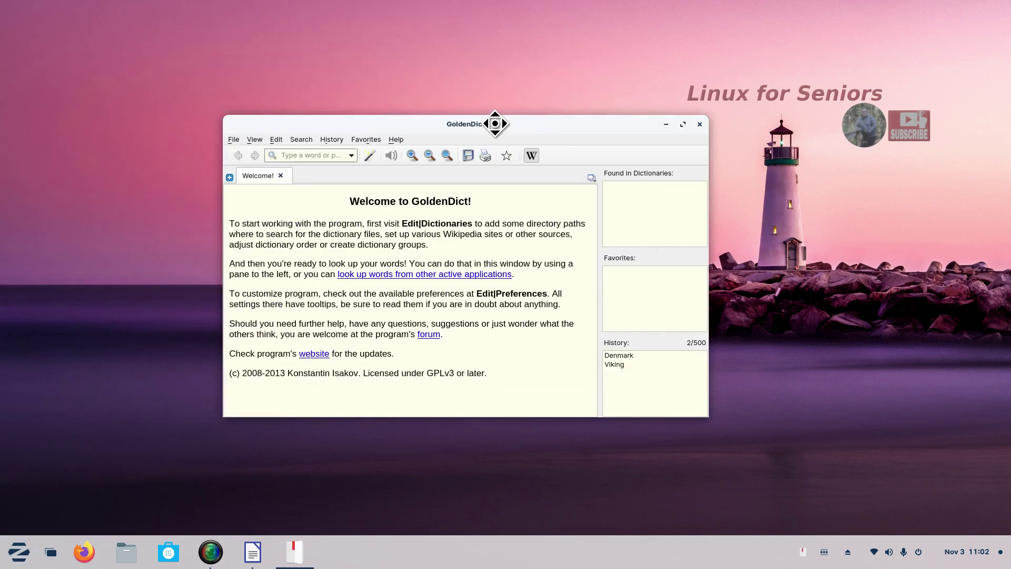
{"action": "left_click", "coordinate": [395, 139]}
{"action": "left_click", "coordinate": [413, 210]}
Close About, then maximize, restore and drag-resize the GoldenDict window larger.
{"action": "left_click", "coordinate": [453, 368]}
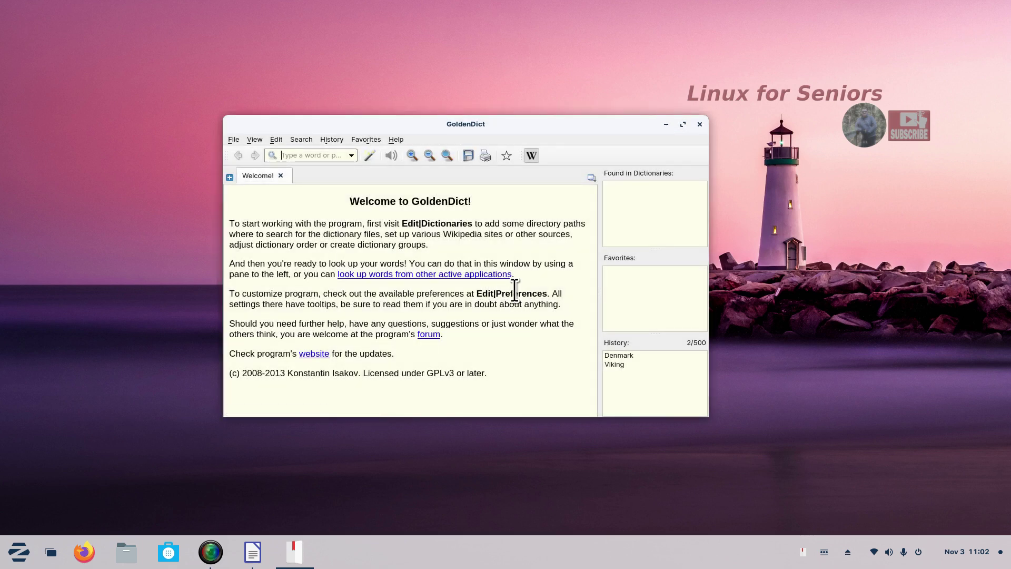
{"action": "scroll", "coordinate": [515, 304], "scroll_direction": "down", "scroll_amount": 5}
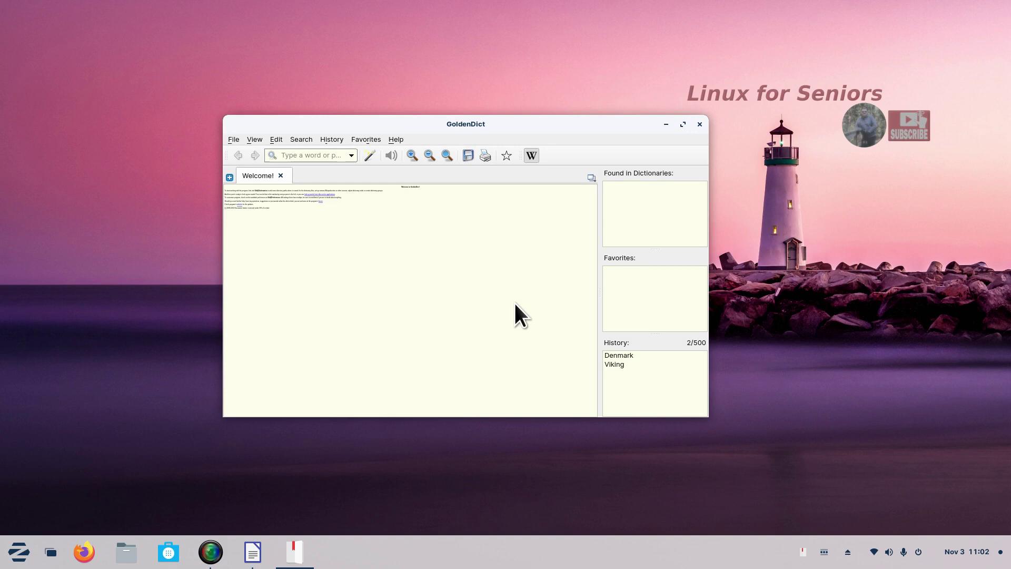
{"action": "scroll", "coordinate": [377, 297], "scroll_direction": "up", "scroll_amount": 5}
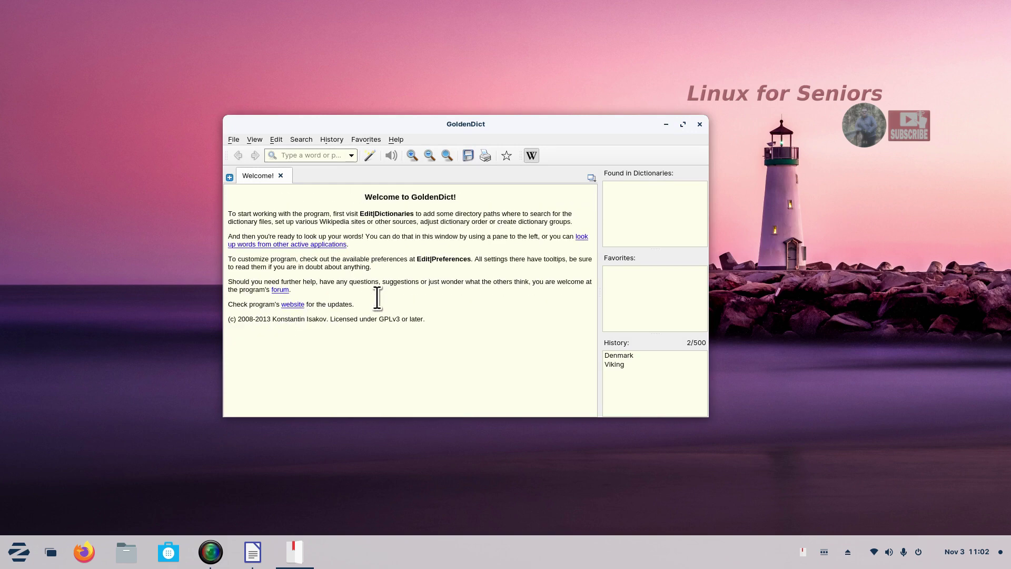
{"action": "double_click", "coordinate": [521, 122]}
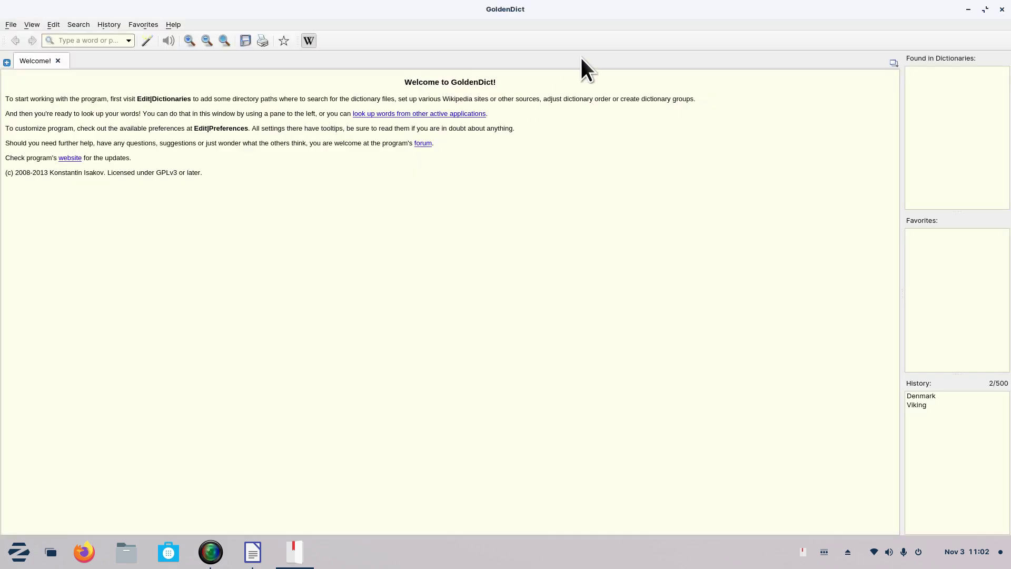
{"action": "left_click_drag", "start_coordinate": [585, 6], "coordinate": [585, 58]}
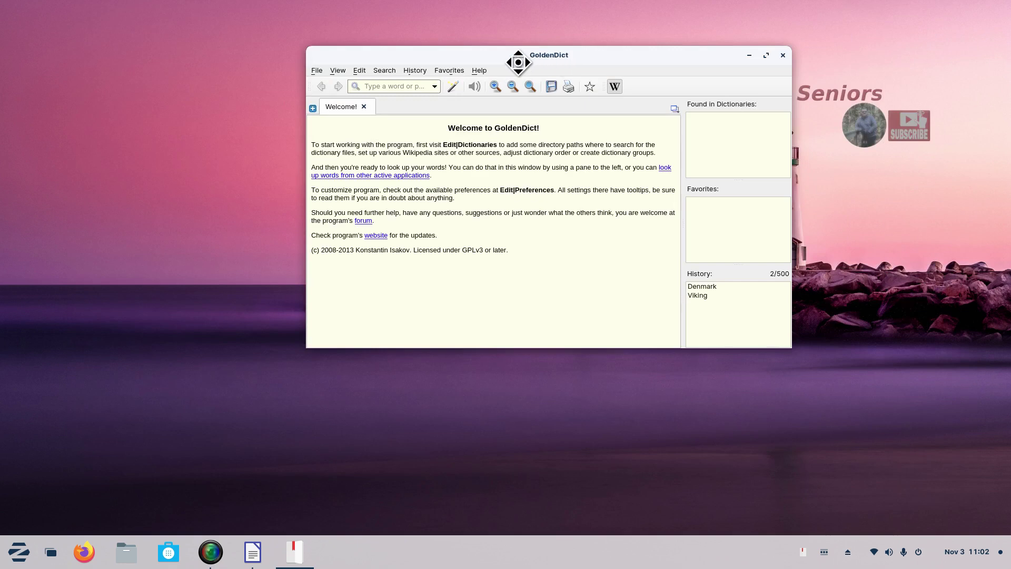
{"action": "left_click_drag", "start_coordinate": [679, 349], "coordinate": [825, 439]}
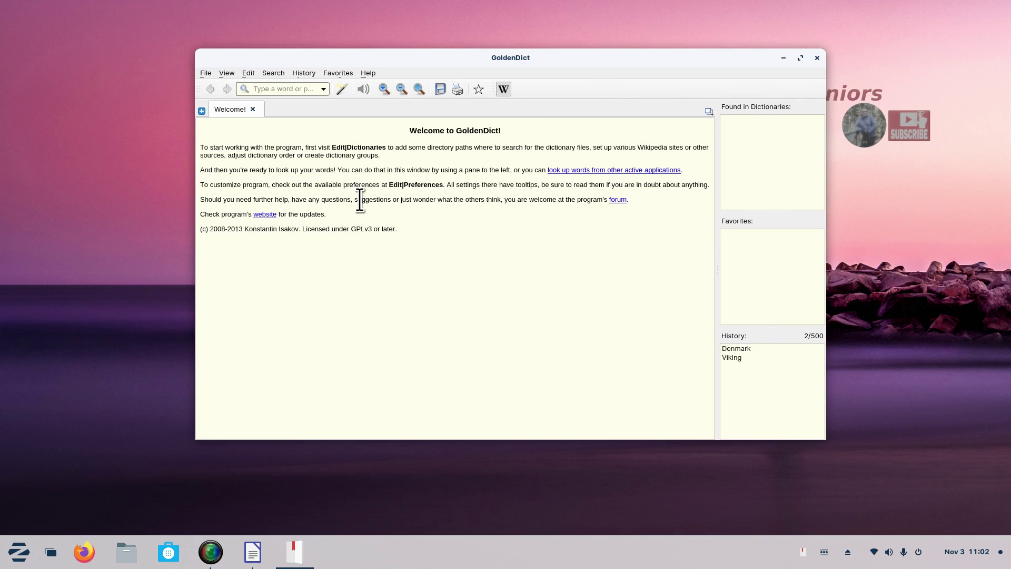
Look up 'viking' to open its Wikipedia article, then deselect Test in Writer and minimize it.
{"action": "type", "text": "viking"}
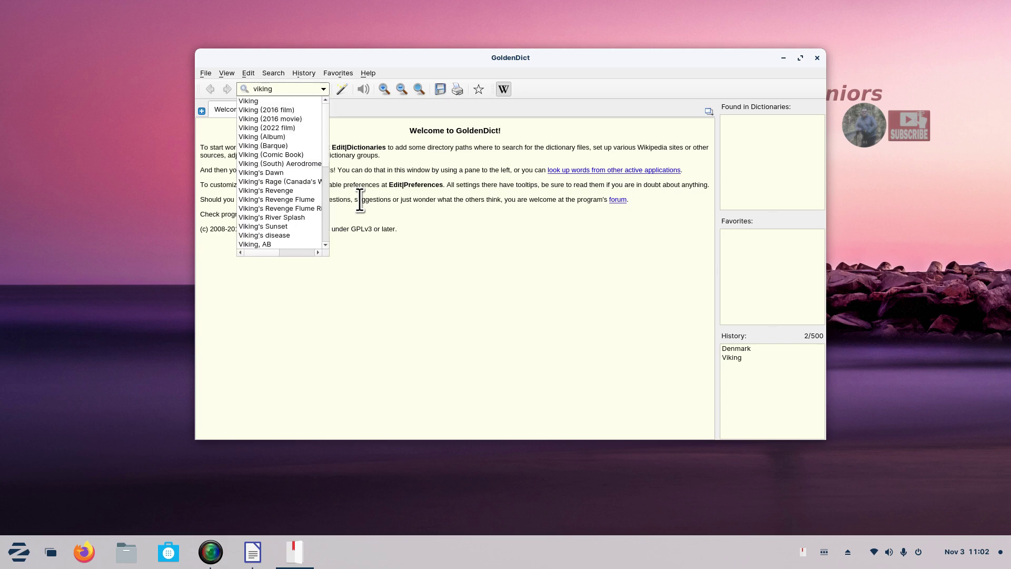
{"action": "left_click", "coordinate": [251, 102]}
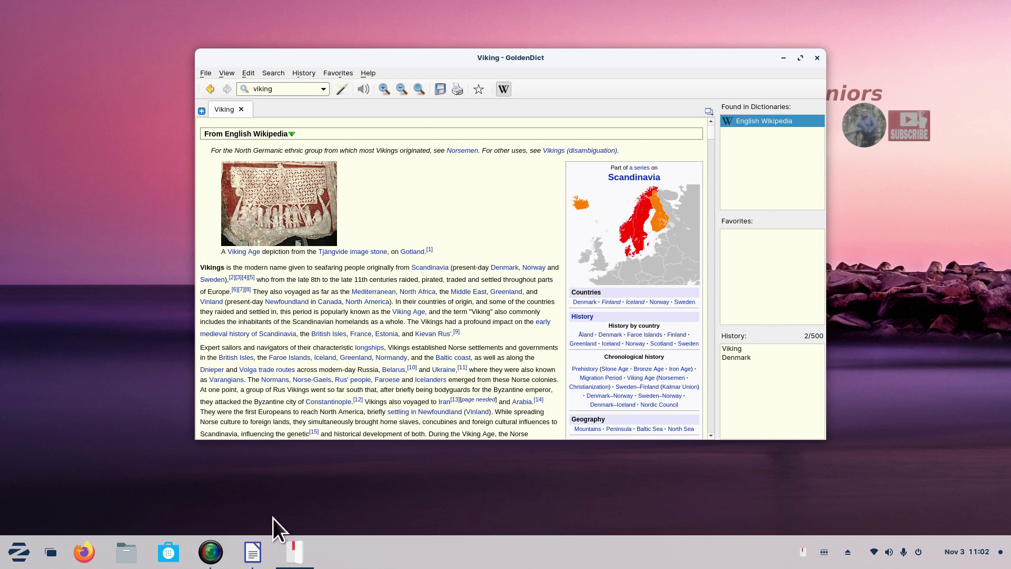
{"action": "mouse_move", "coordinate": [254, 559]}
{"action": "left_click", "coordinate": [253, 472]}
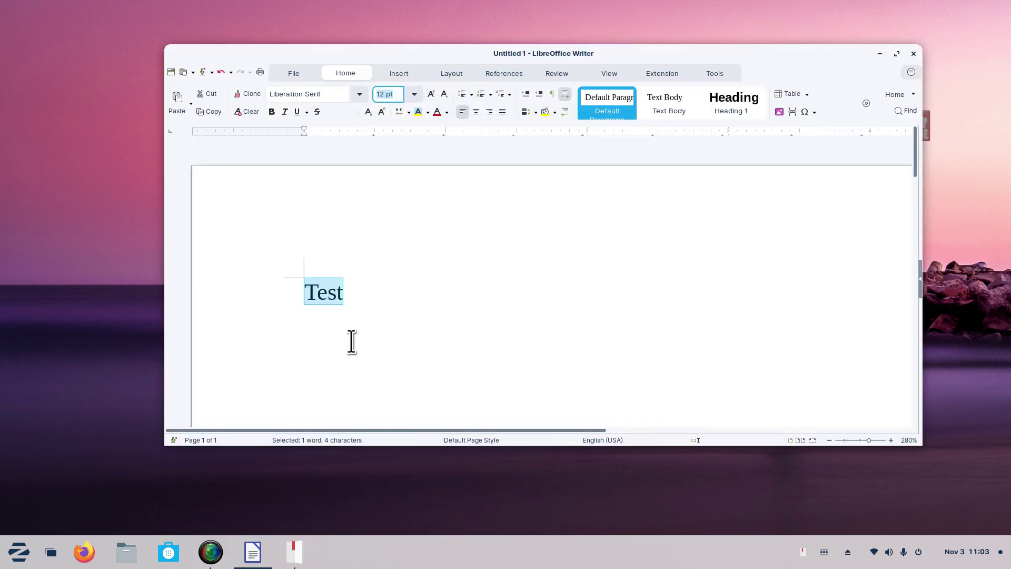
{"action": "left_click", "coordinate": [419, 290]}
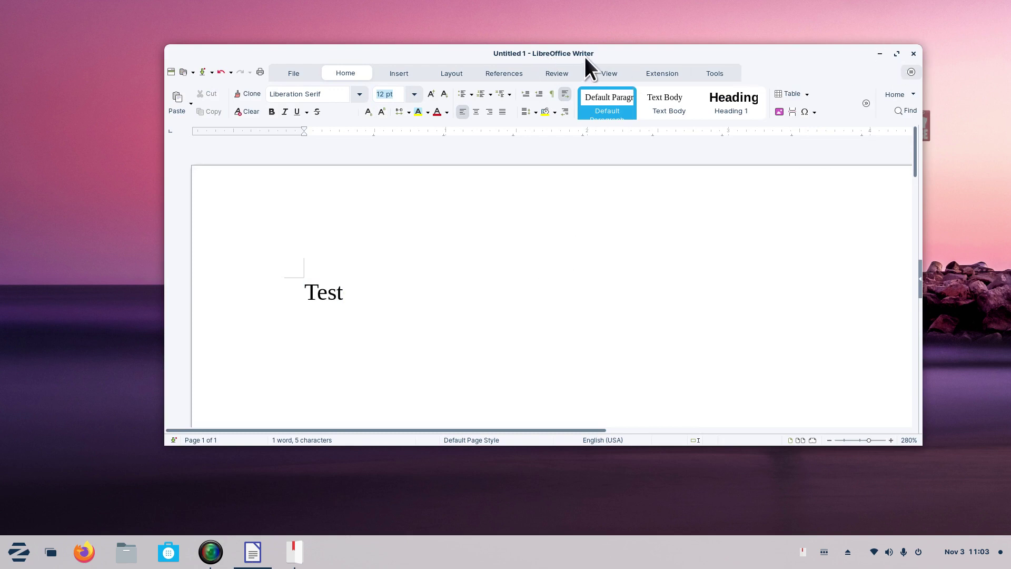
{"action": "left_click", "coordinate": [877, 54]}
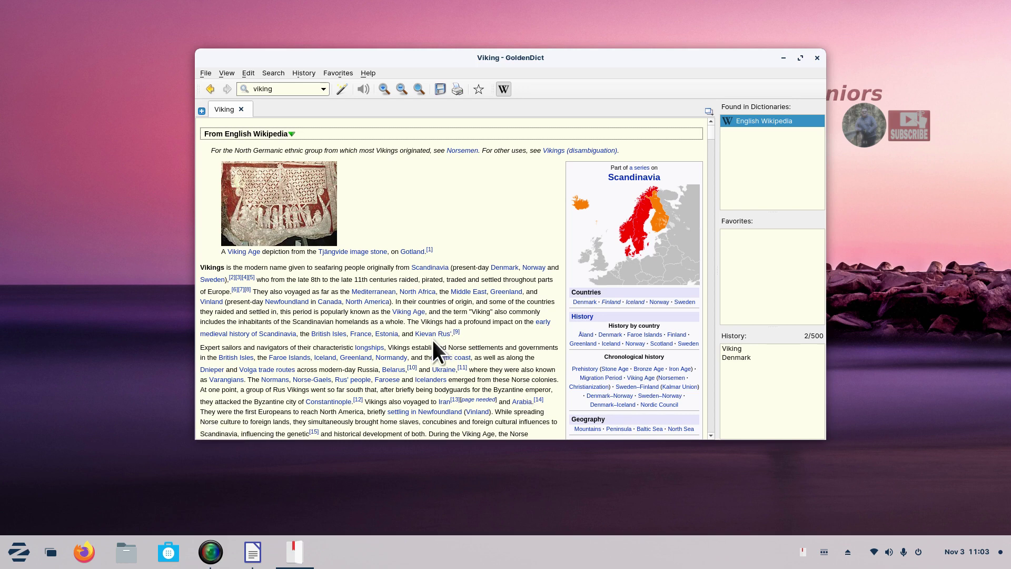
Visit the linked Denmark article, return to Viking, and zoom its text in.
{"action": "scroll", "coordinate": [431, 352], "scroll_direction": "up", "scroll_amount": 3, "text": "ctrl"}
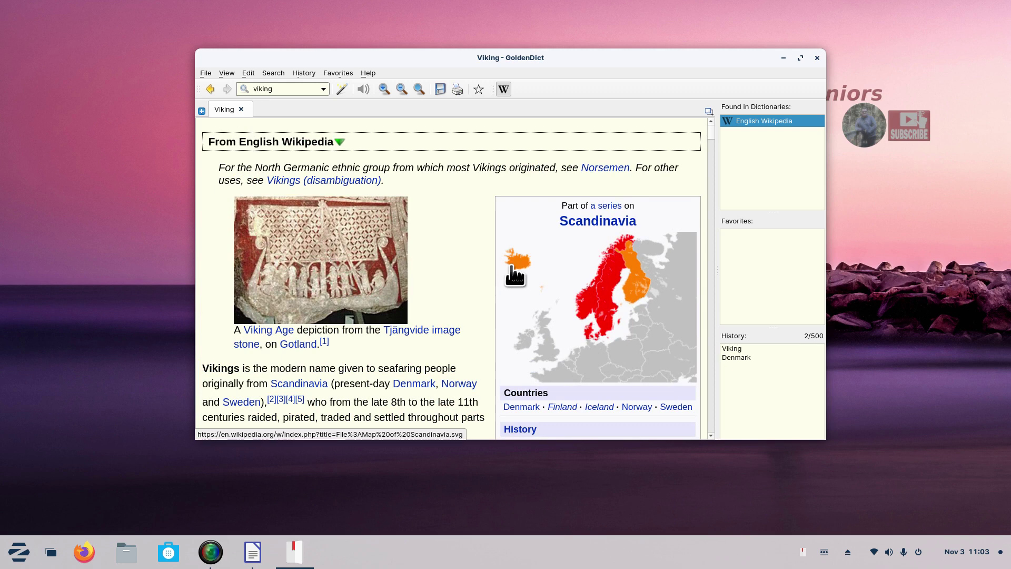
{"action": "scroll", "coordinate": [446, 305], "scroll_direction": "down", "scroll_amount": 4}
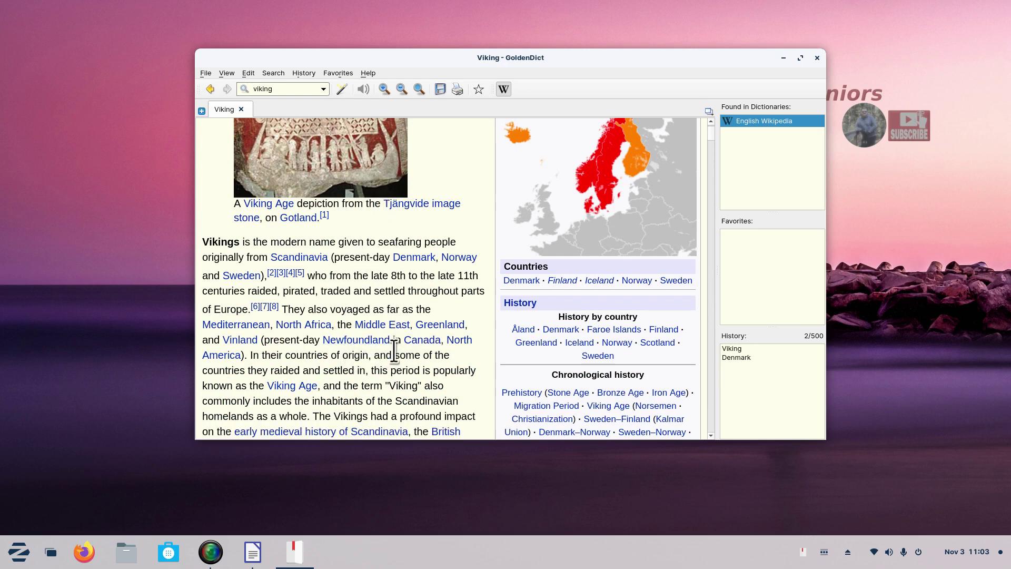
{"action": "key", "text": "ctrl+minus"}
{"action": "key", "text": "ctrl+minus"}
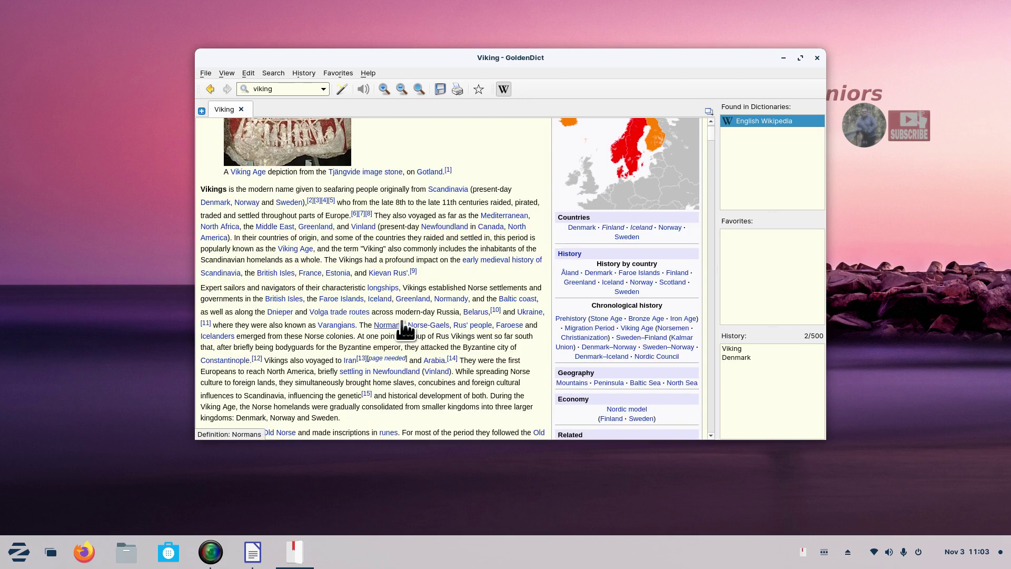
{"action": "left_click", "coordinate": [213, 203]}
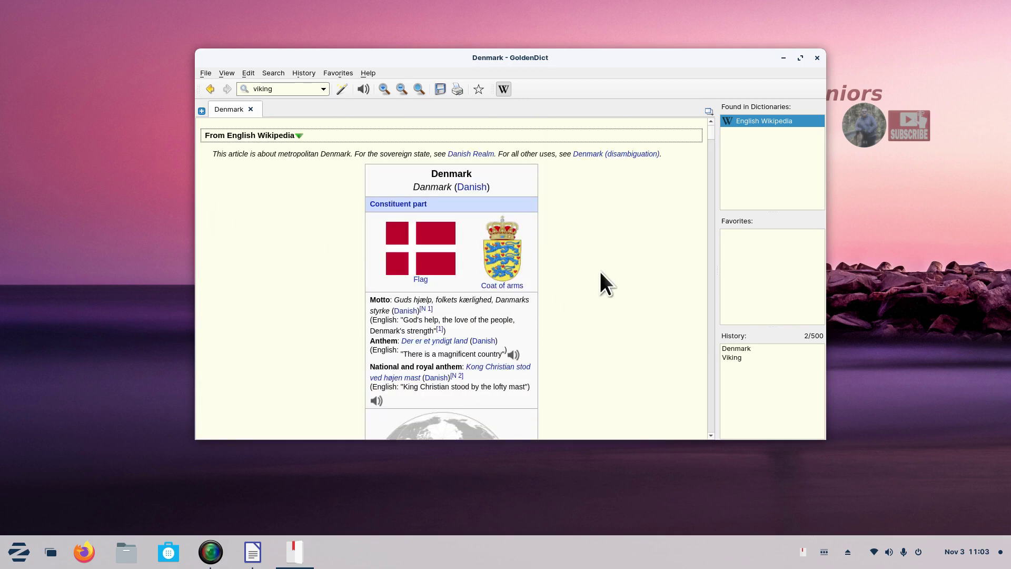
{"action": "left_click", "coordinate": [210, 89]}
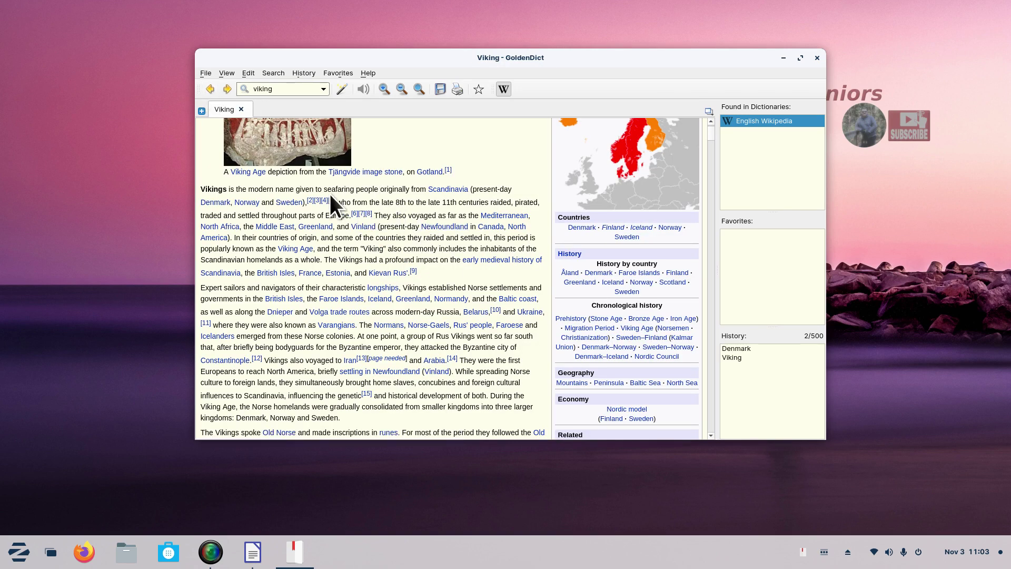
{"action": "scroll", "coordinate": [366, 238], "scroll_direction": "up", "scroll_amount": 3}
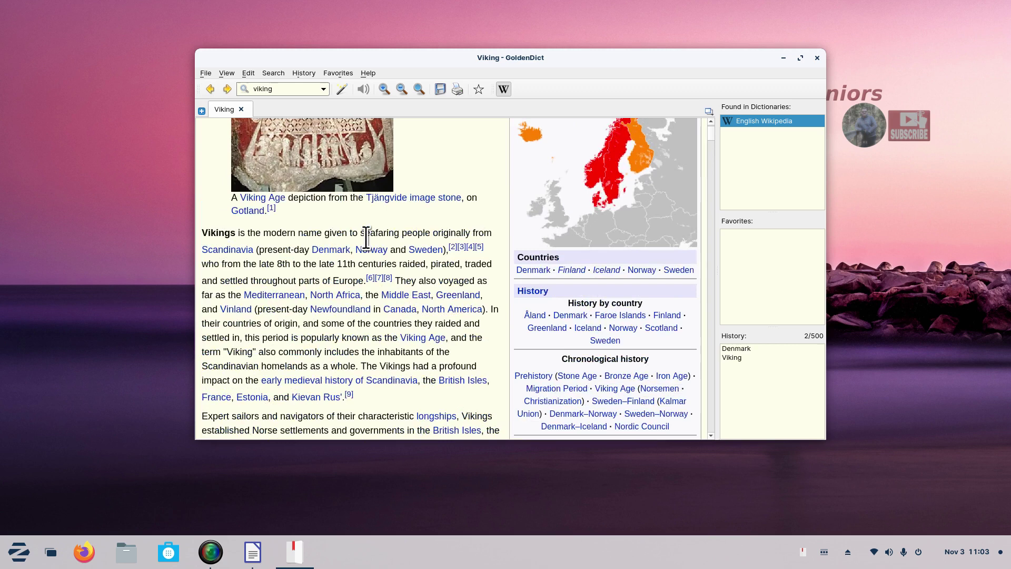
{"action": "scroll", "coordinate": [366, 237], "scroll_direction": "up", "scroll_amount": 1}
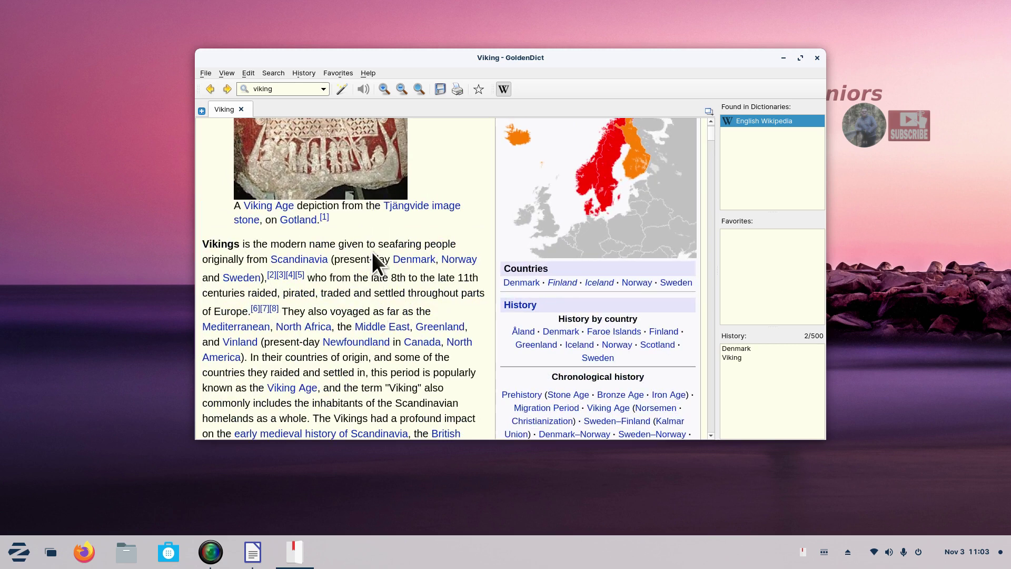
Copy the phrase 'seafaring people' from GoldenDict's Viking article.
{"action": "left_click_drag", "start_coordinate": [377, 244], "coordinate": [457, 244]}
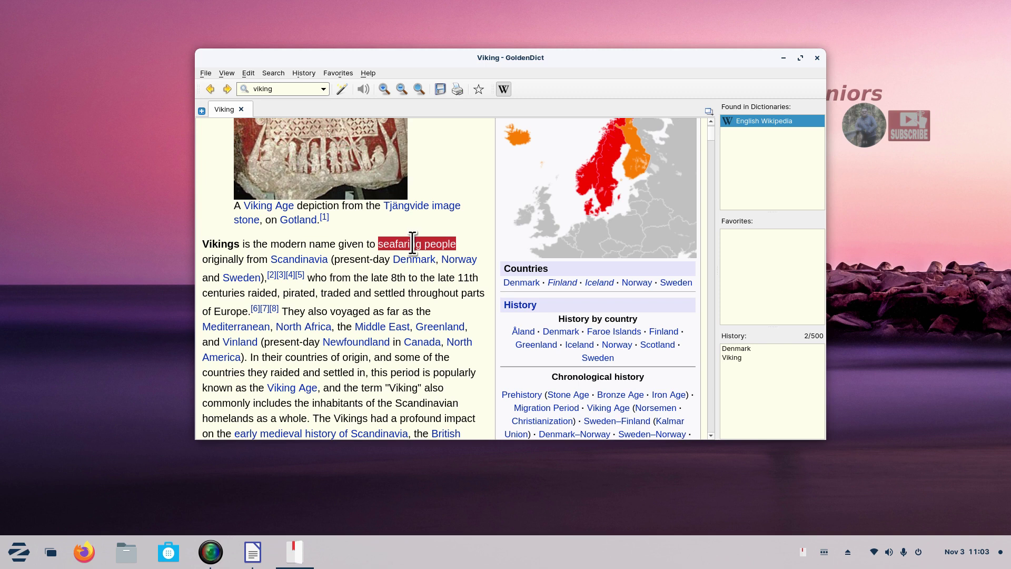
{"action": "right_click", "coordinate": [413, 242]}
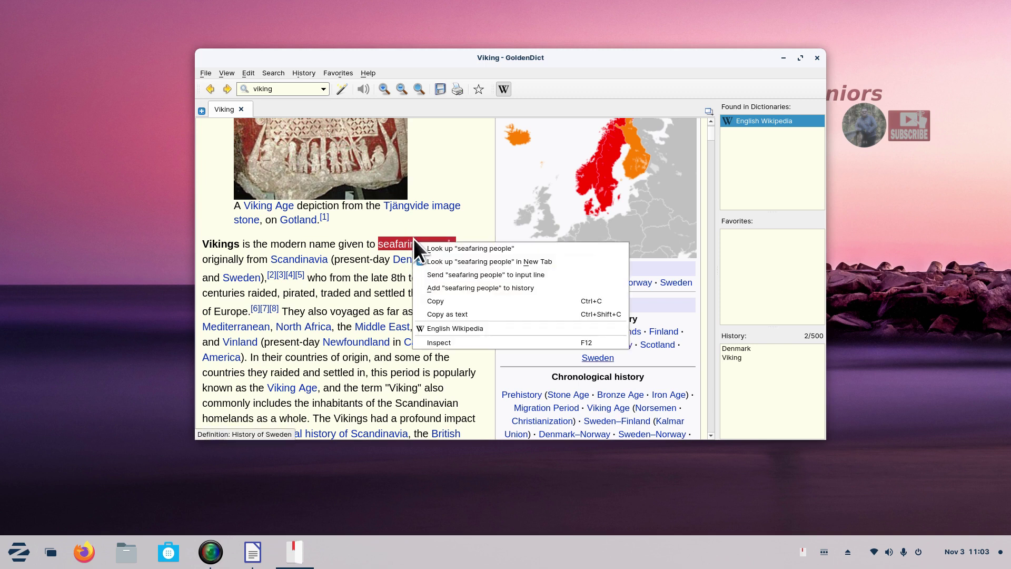
{"action": "left_click", "coordinate": [605, 304]}
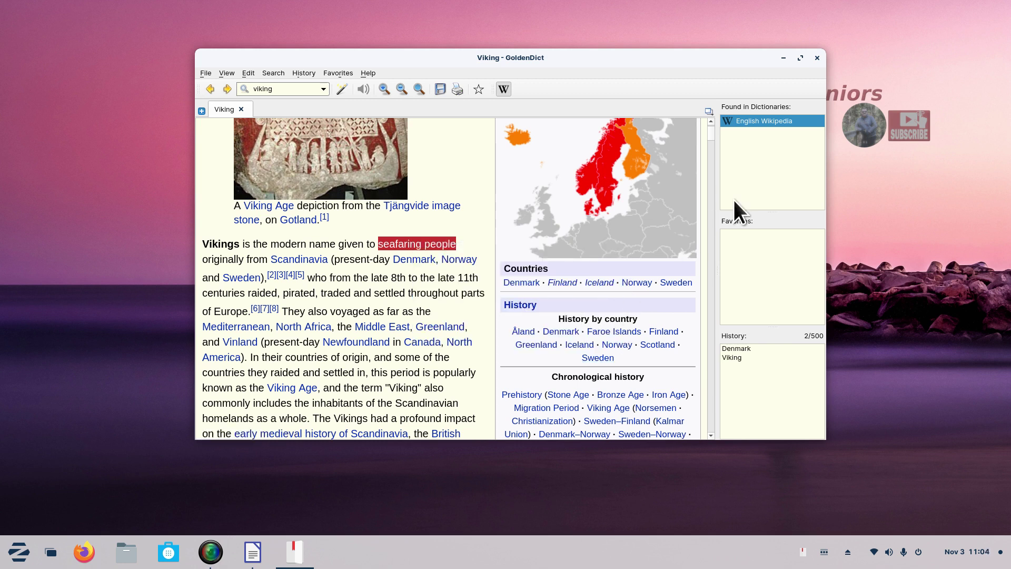
Close GoldenDict to the tray, restore it with Show Main Window, then hide it again.
{"action": "left_click", "coordinate": [817, 58]}
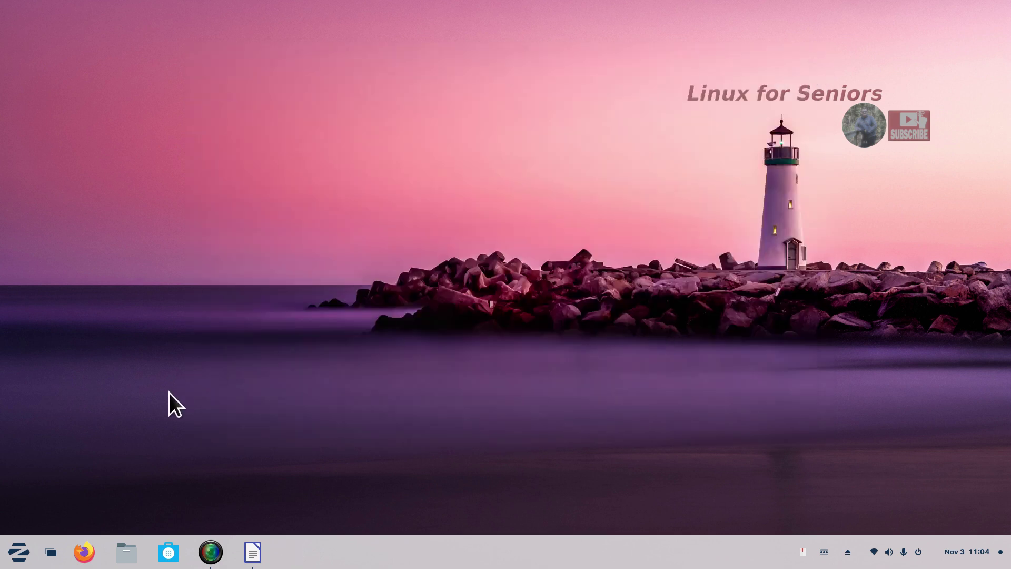
{"action": "right_click", "coordinate": [802, 551]}
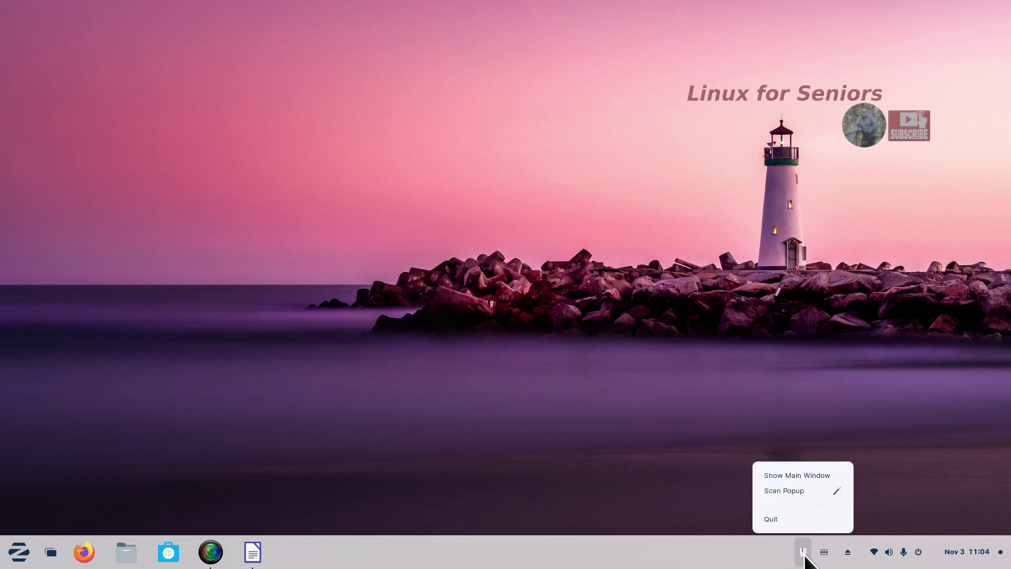
{"action": "left_click", "coordinate": [796, 476]}
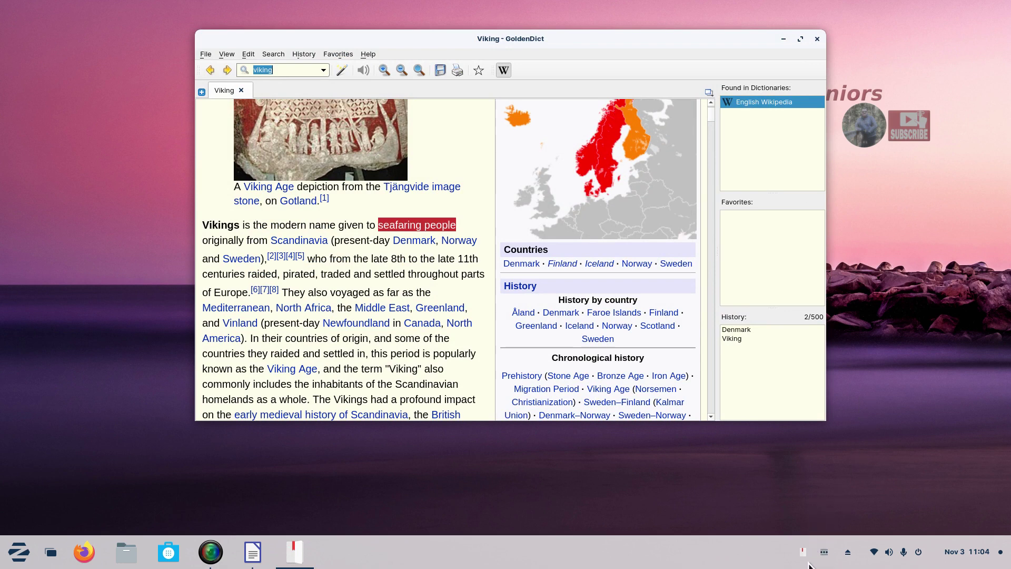
{"action": "left_click", "coordinate": [817, 39]}
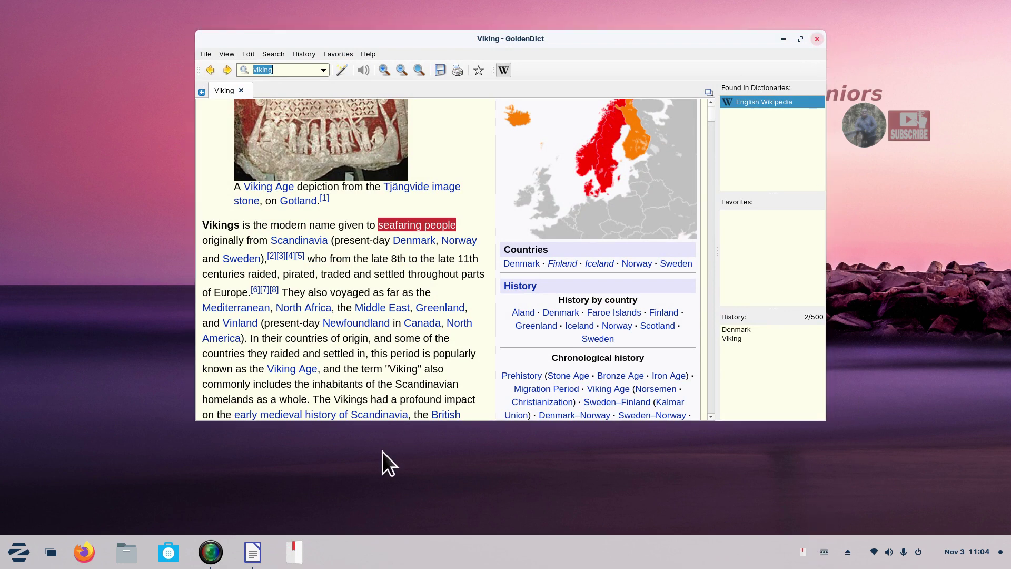
In Writer, paste 'seafaring people' right after the word 'Test'.
{"action": "left_click", "coordinate": [253, 551]}
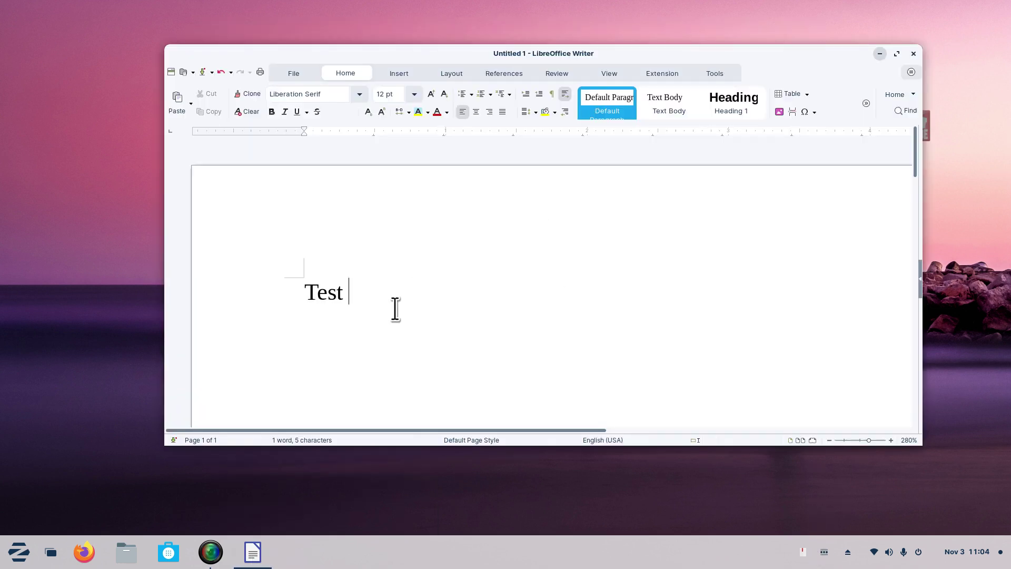
{"action": "right_click", "coordinate": [360, 293]}
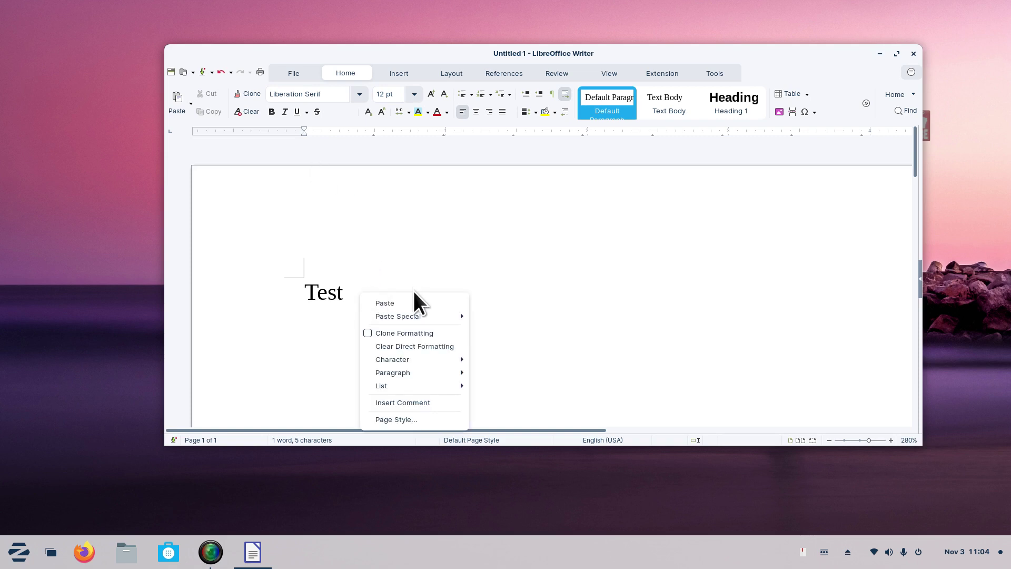
{"action": "left_click", "coordinate": [413, 300]}
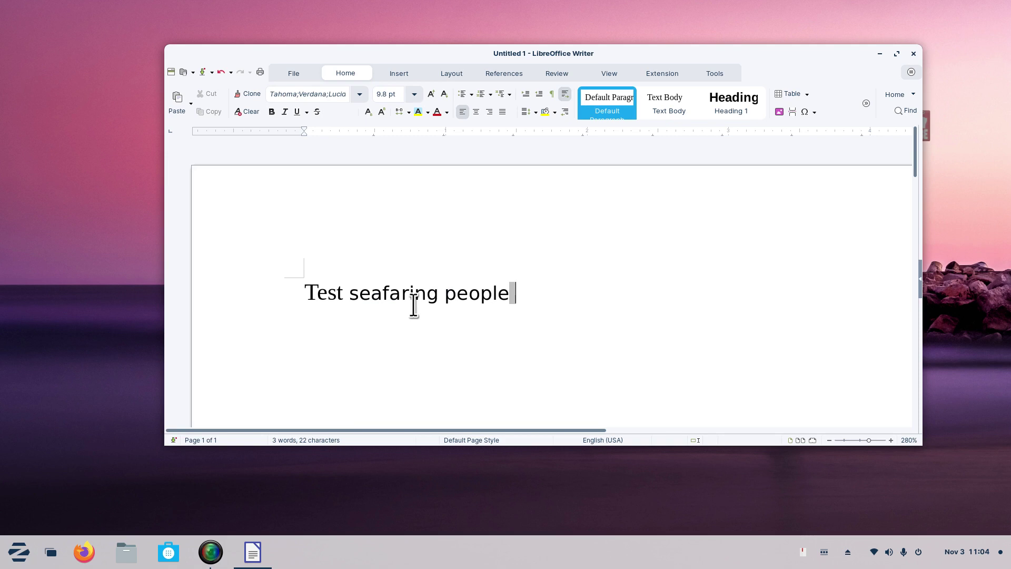
Restore GoldenDict from the tray and scroll the Viking article down to the runestone photo.
{"action": "right_click", "coordinate": [802, 551]}
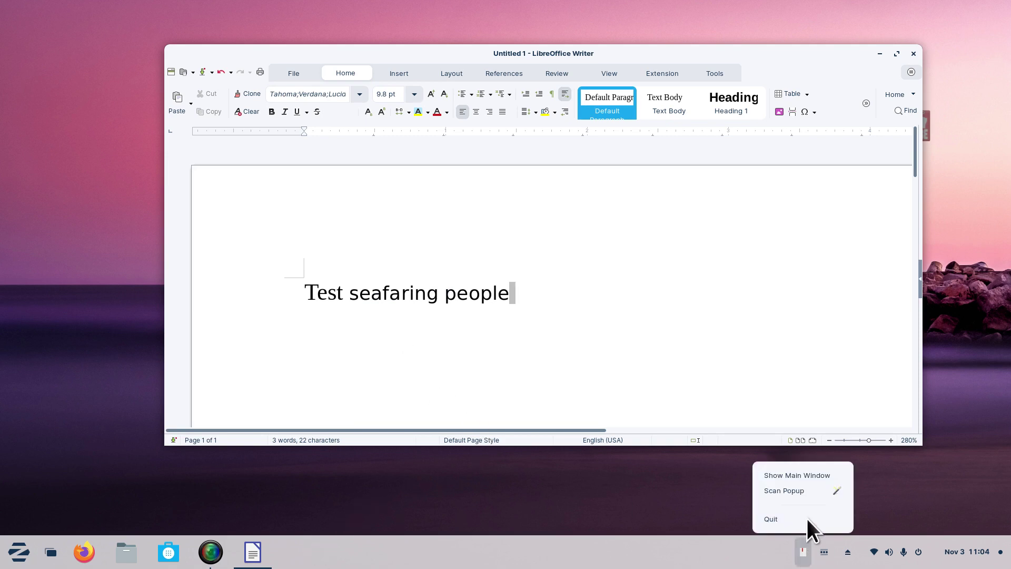
{"action": "left_click", "coordinate": [801, 475]}
{"action": "scroll", "coordinate": [450, 274], "scroll_direction": "down", "scroll_amount": 10}
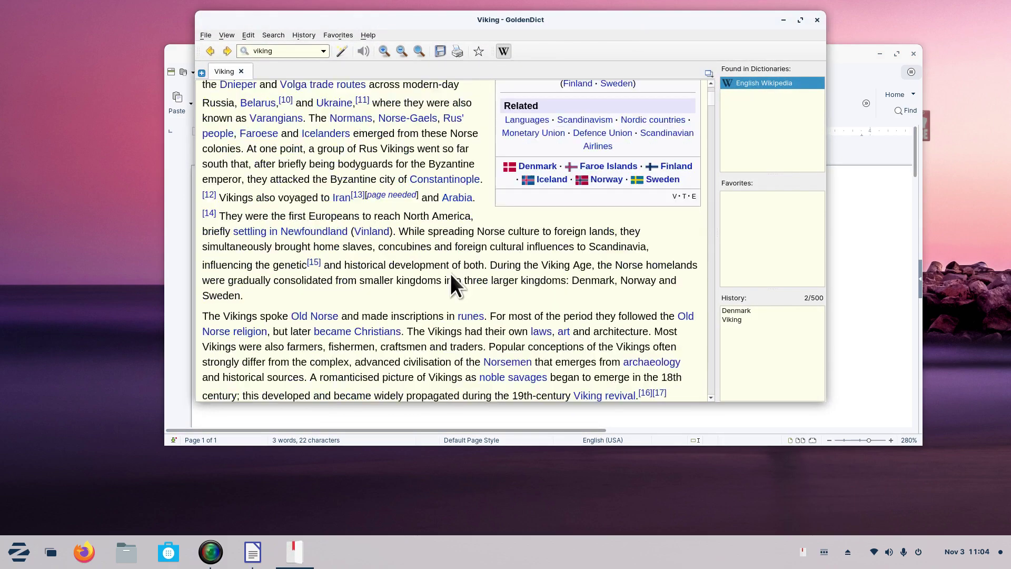
{"action": "scroll", "coordinate": [449, 272], "scroll_direction": "down", "scroll_amount": 5}
{"action": "scroll", "coordinate": [447, 271], "scroll_direction": "down", "scroll_amount": 10}
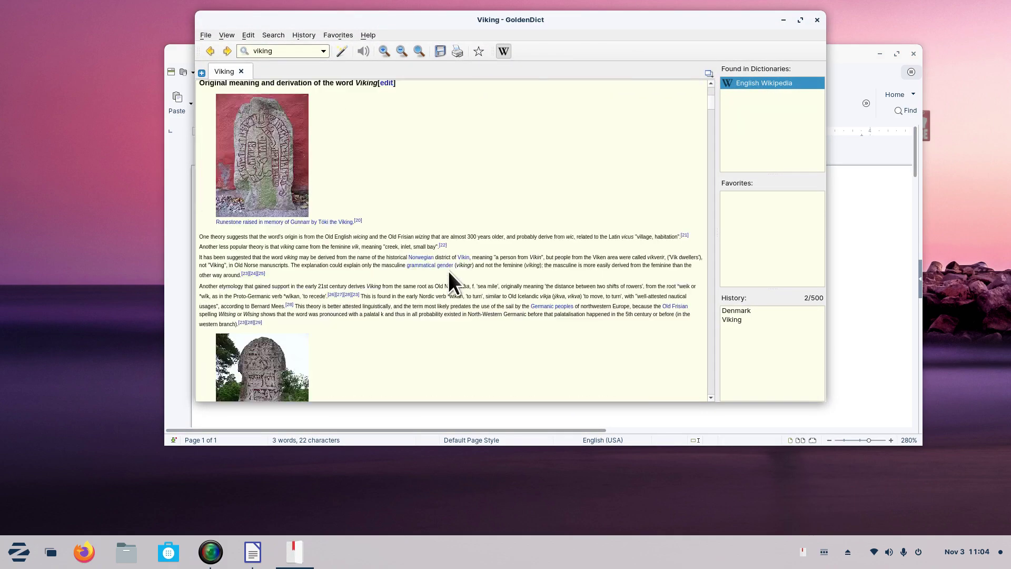
{"action": "scroll", "coordinate": [448, 270], "scroll_direction": "down", "scroll_amount": 4}
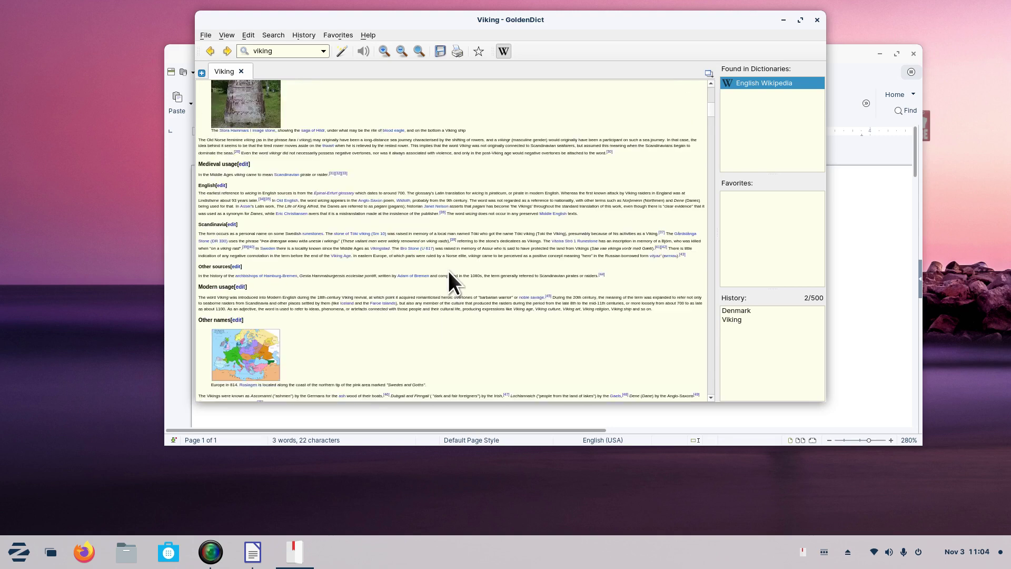
{"action": "scroll", "coordinate": [359, 284], "scroll_direction": "down", "scroll_amount": 5}
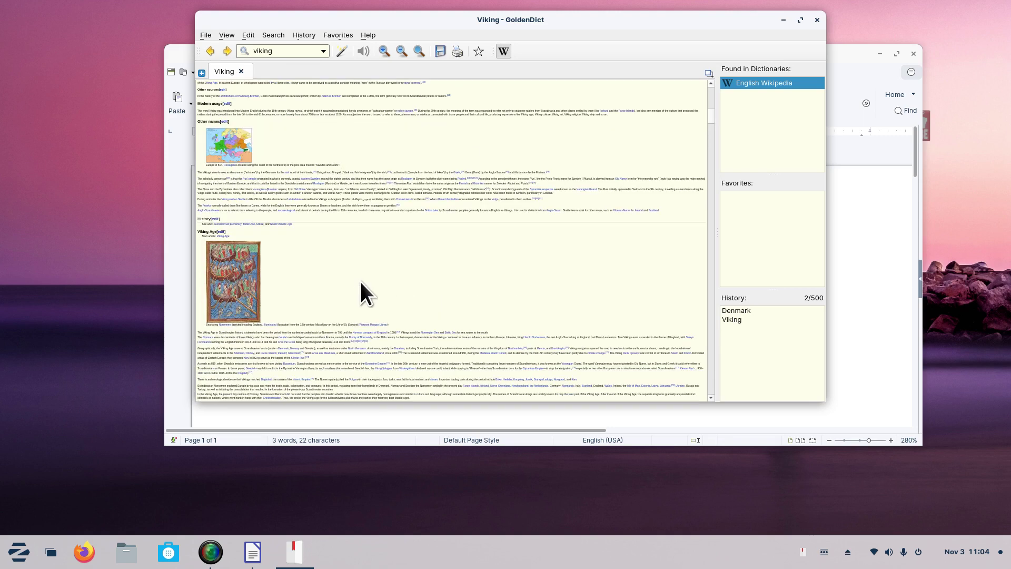
{"action": "scroll", "coordinate": [347, 274], "scroll_direction": "down", "scroll_amount": 3}
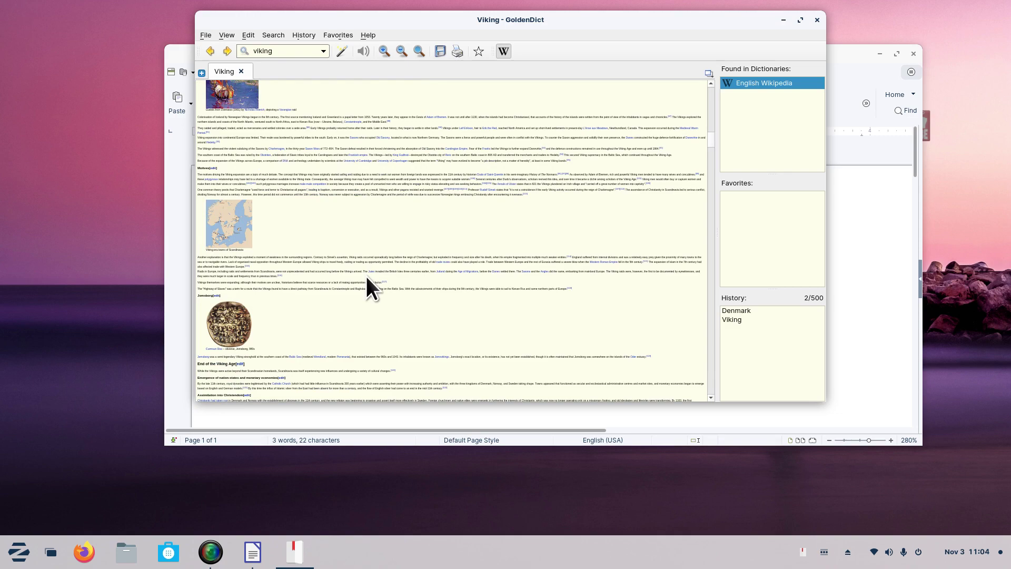
{"action": "scroll", "coordinate": [367, 278], "scroll_direction": "up", "scroll_amount": 15}
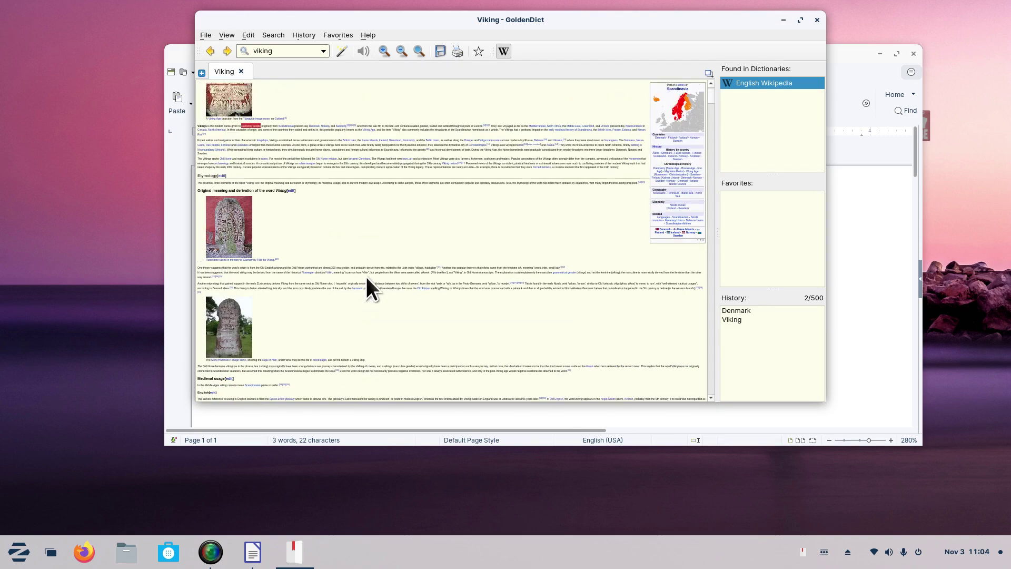
{"action": "scroll", "coordinate": [367, 278], "scroll_direction": "up", "scroll_amount": 5}
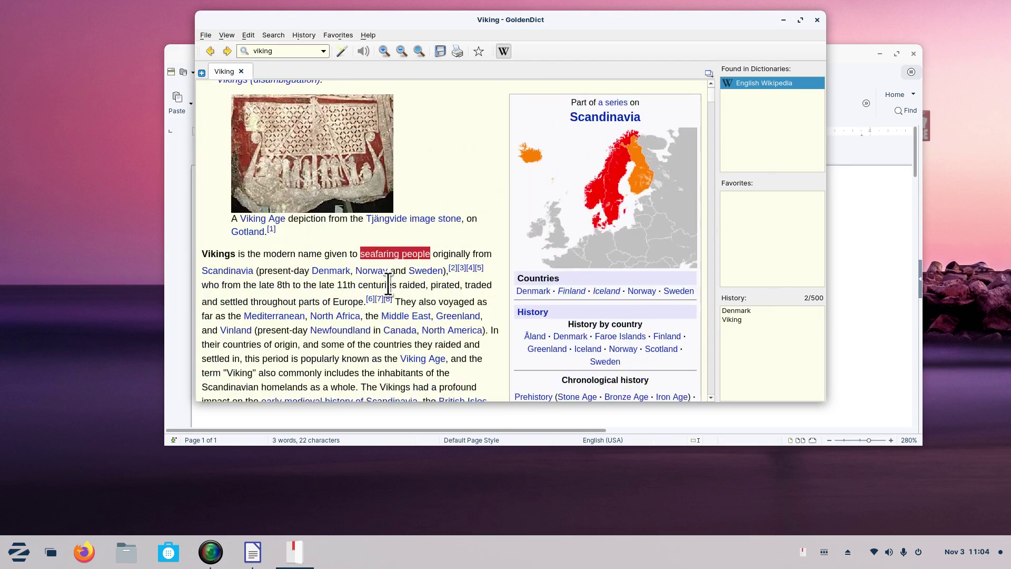
{"action": "scroll", "coordinate": [388, 285], "scroll_direction": "down", "scroll_amount": 8}
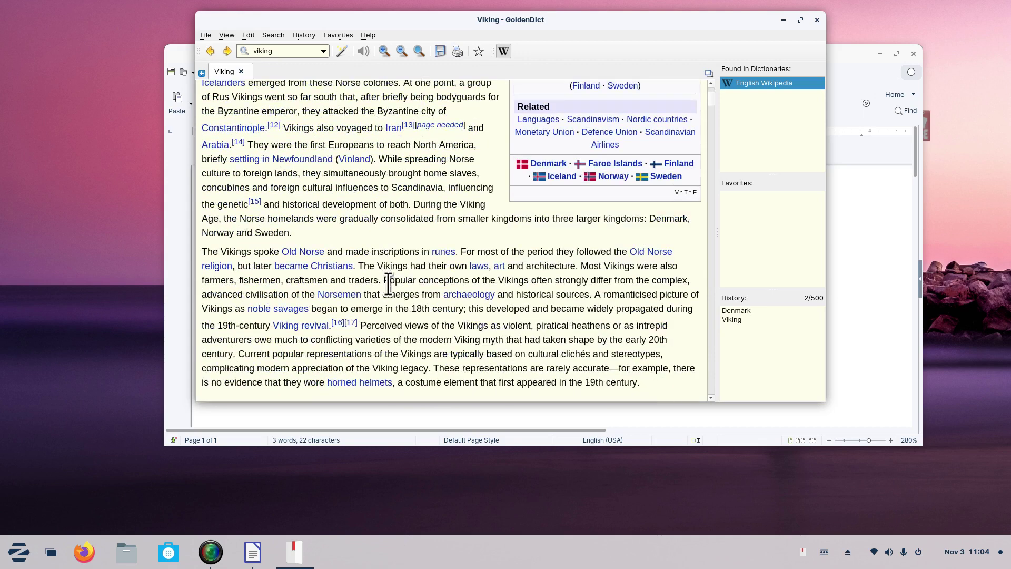
{"action": "scroll", "coordinate": [388, 285], "scroll_direction": "down", "scroll_amount": 10}
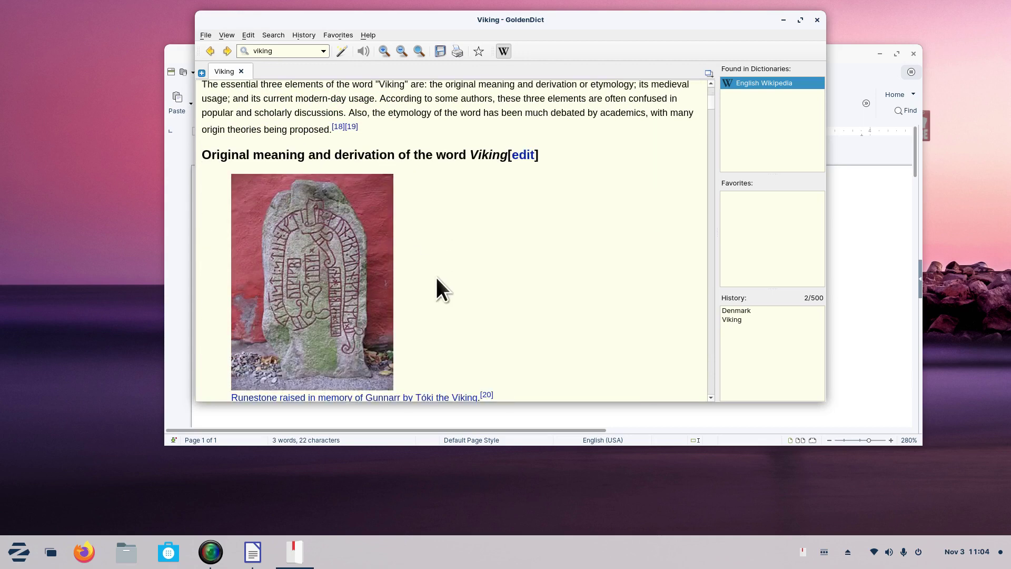
{"action": "scroll", "coordinate": [441, 288], "scroll_direction": "down", "scroll_amount": 2}
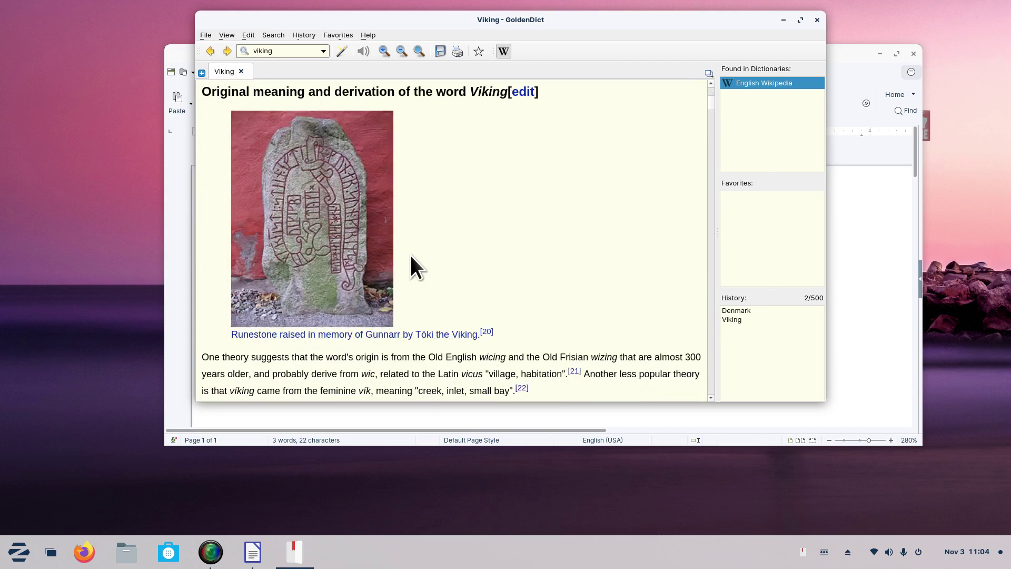
Copy the runestone photo and close the GoldenDict window.
{"action": "right_click", "coordinate": [305, 199]}
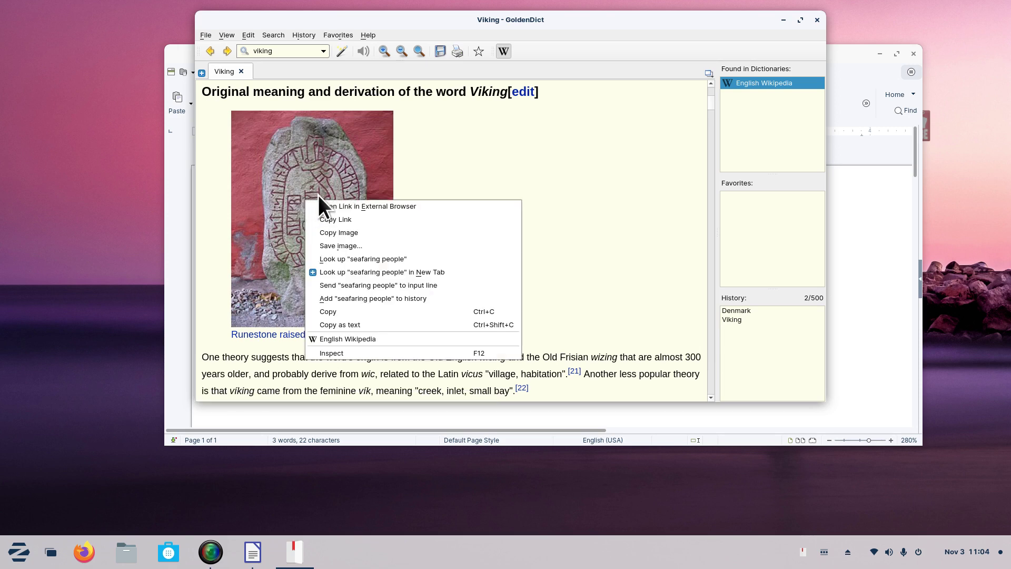
{"action": "left_click", "coordinate": [355, 233]}
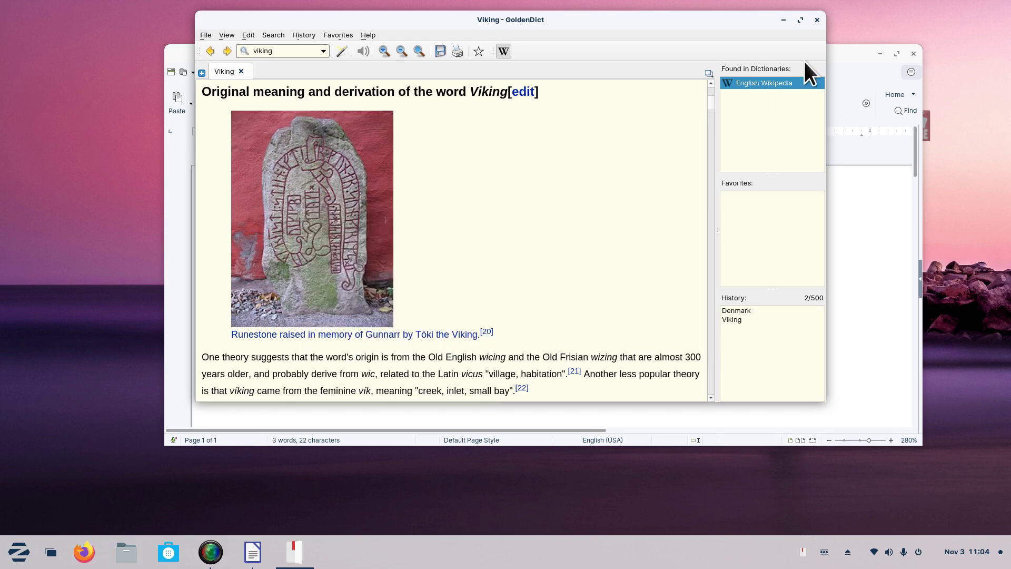
{"action": "left_click", "coordinate": [817, 20]}
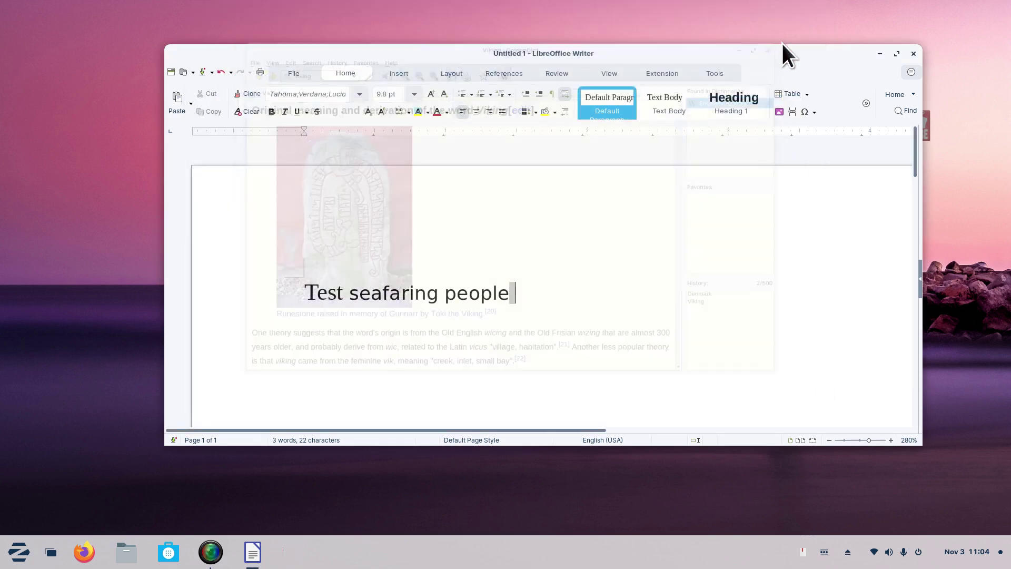
Paste the runestone photo into Writer and shrink it proportionally.
{"action": "right_click", "coordinate": [574, 296]}
{"action": "left_click", "coordinate": [629, 308]}
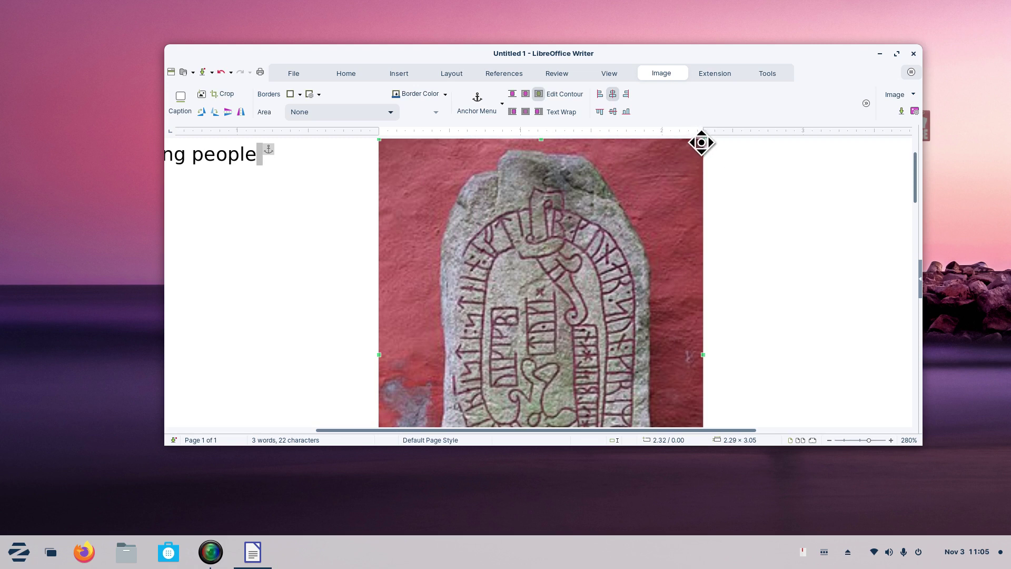
{"action": "left_click_drag", "start_coordinate": [702, 142], "coordinate": [559, 279]}
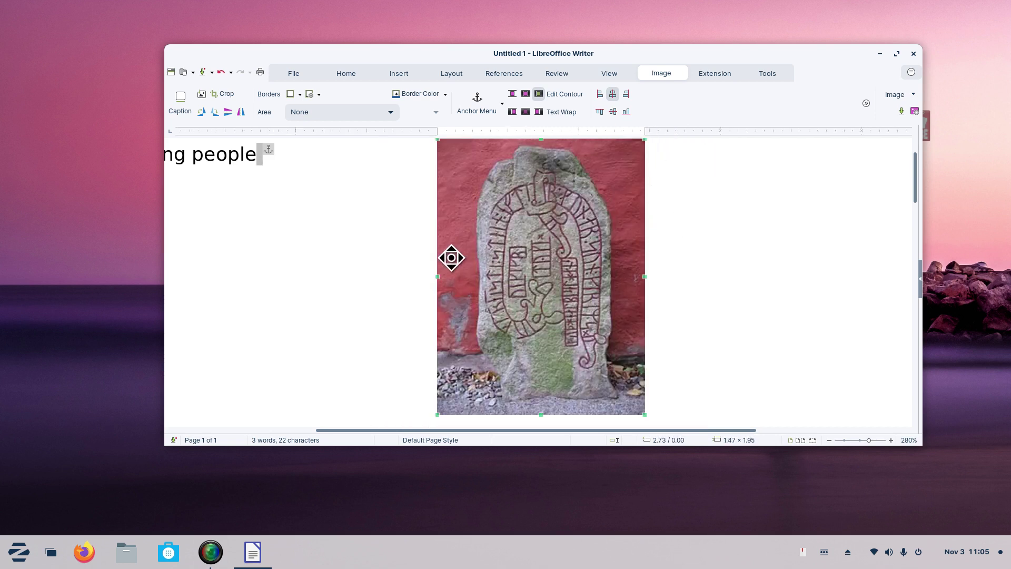
{"action": "left_click", "coordinate": [259, 305]}
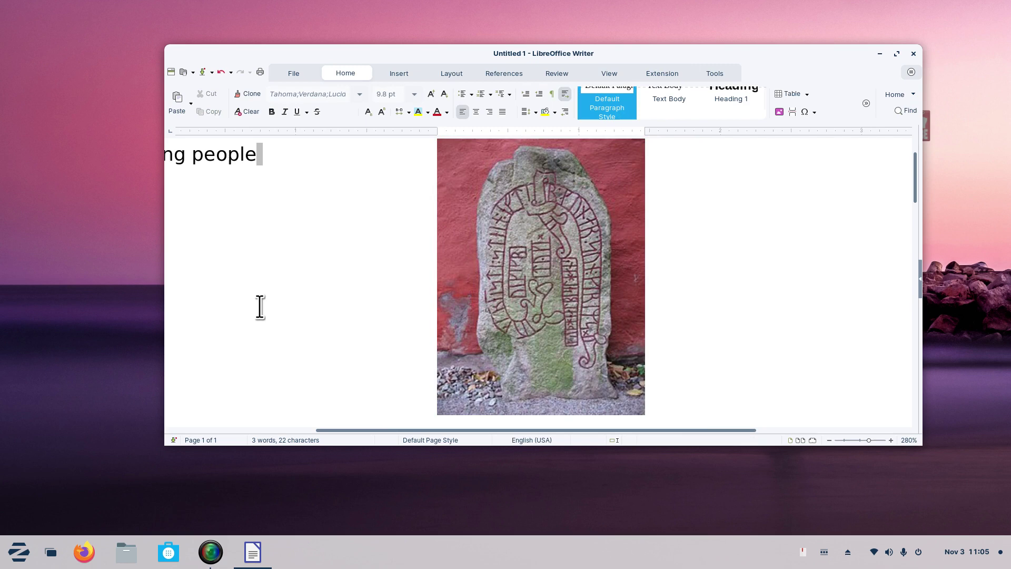
Set 'seafaring people' in the Chilanka font and move the runestone photo down to the lower left.
{"action": "scroll", "coordinate": [259, 307], "scroll_direction": "down", "scroll_amount": 6, "text": "ctrl"}
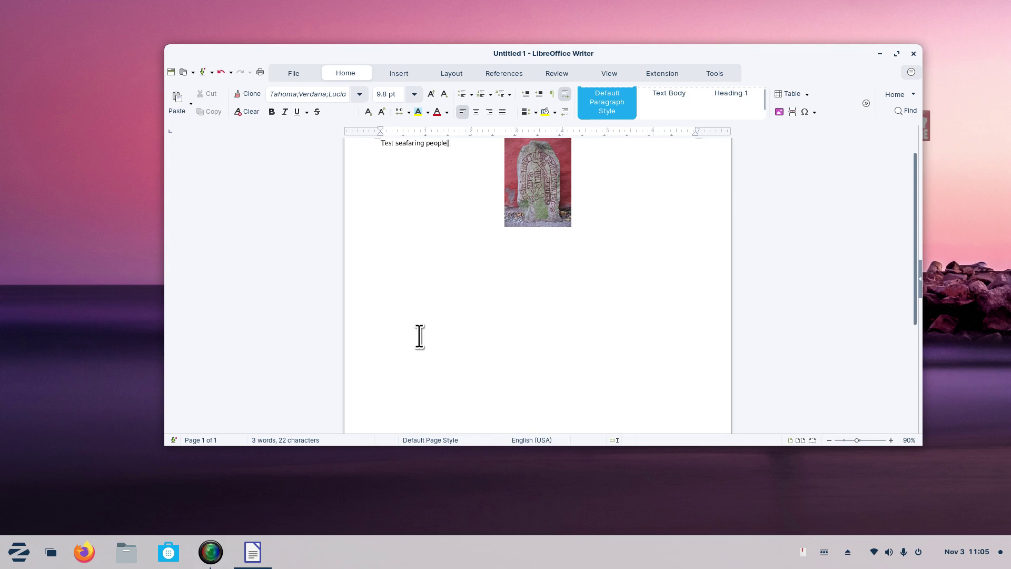
{"action": "scroll", "coordinate": [419, 337], "scroll_direction": "up", "scroll_amount": 3, "text": "ctrl"}
{"action": "scroll", "coordinate": [419, 338], "scroll_direction": "down", "scroll_amount": 1, "text": "ctrl"}
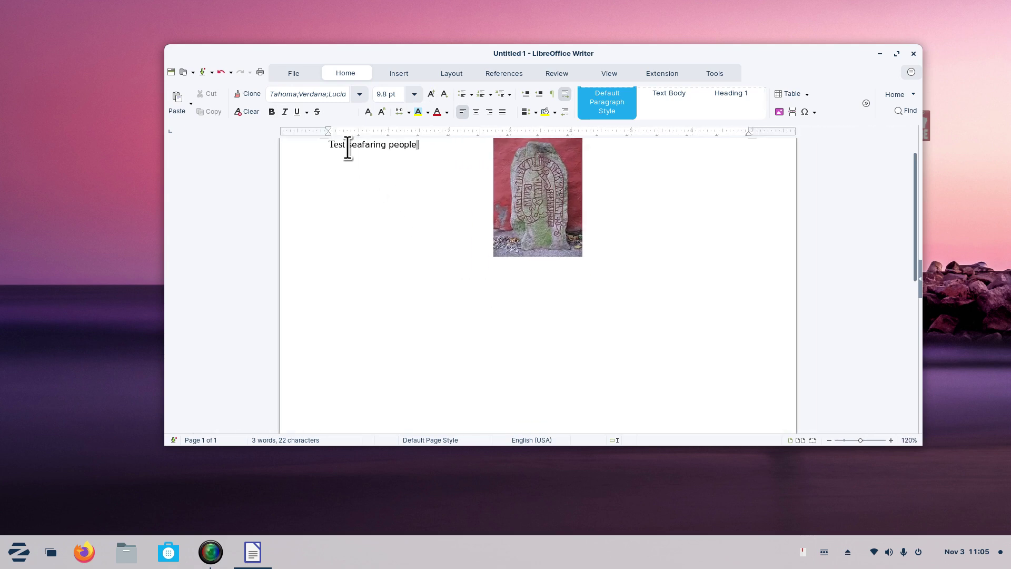
{"action": "left_click_drag", "start_coordinate": [348, 148], "coordinate": [420, 147]}
{"action": "left_click", "coordinate": [359, 94]}
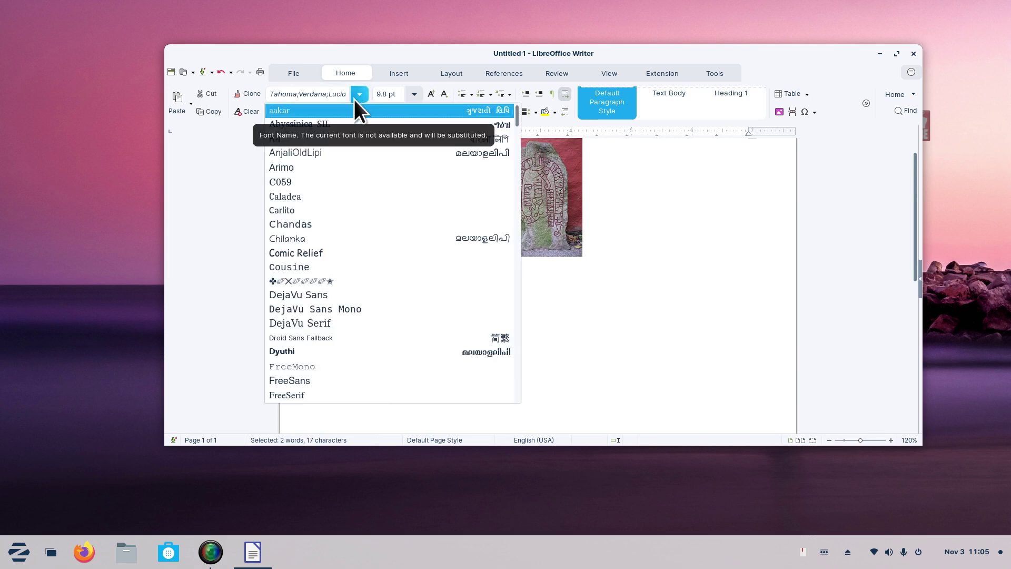
{"action": "left_click", "coordinate": [318, 239]}
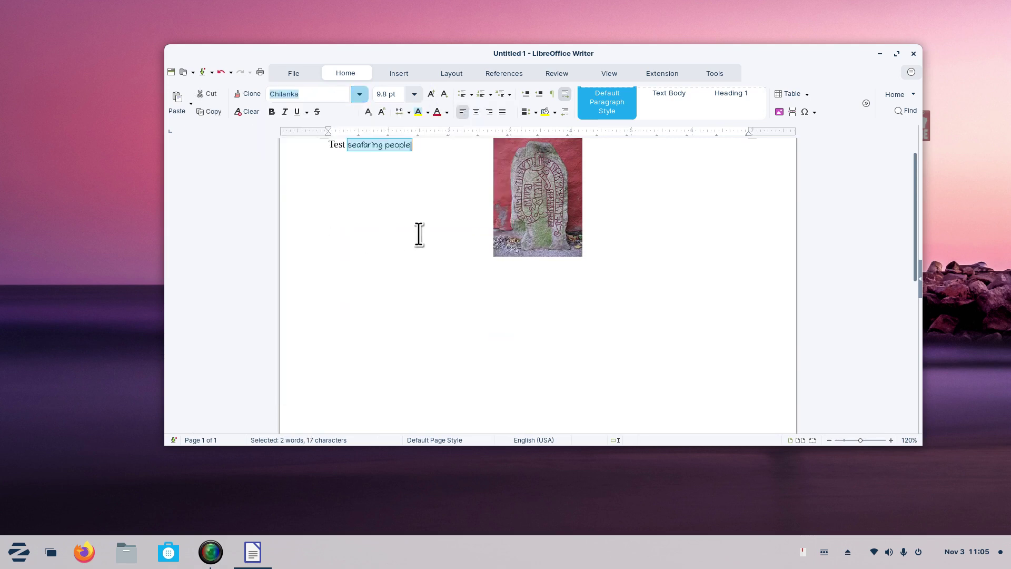
{"action": "left_click", "coordinate": [419, 238]}
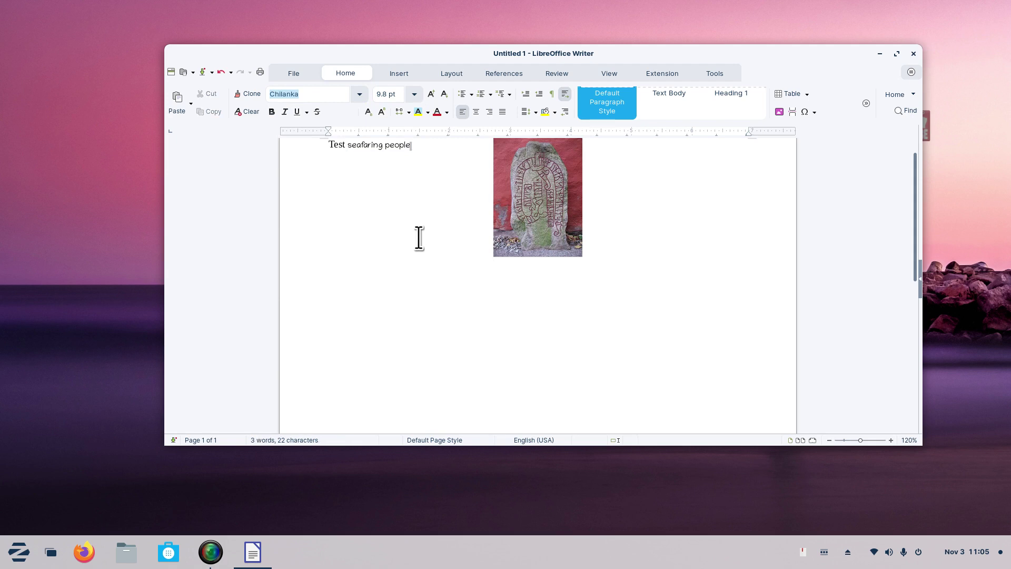
{"action": "left_click_drag", "start_coordinate": [539, 199], "coordinate": [375, 295]}
{"action": "left_click", "coordinate": [491, 303]}
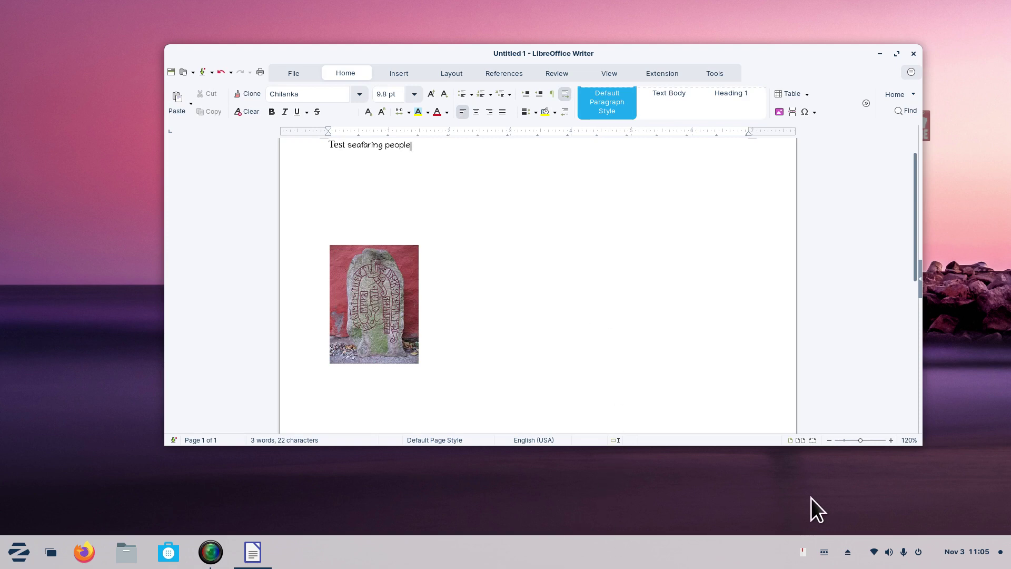
Hide Writer, restore GoldenDict from the tray and look up 'dog'.
{"action": "left_click", "coordinate": [880, 54]}
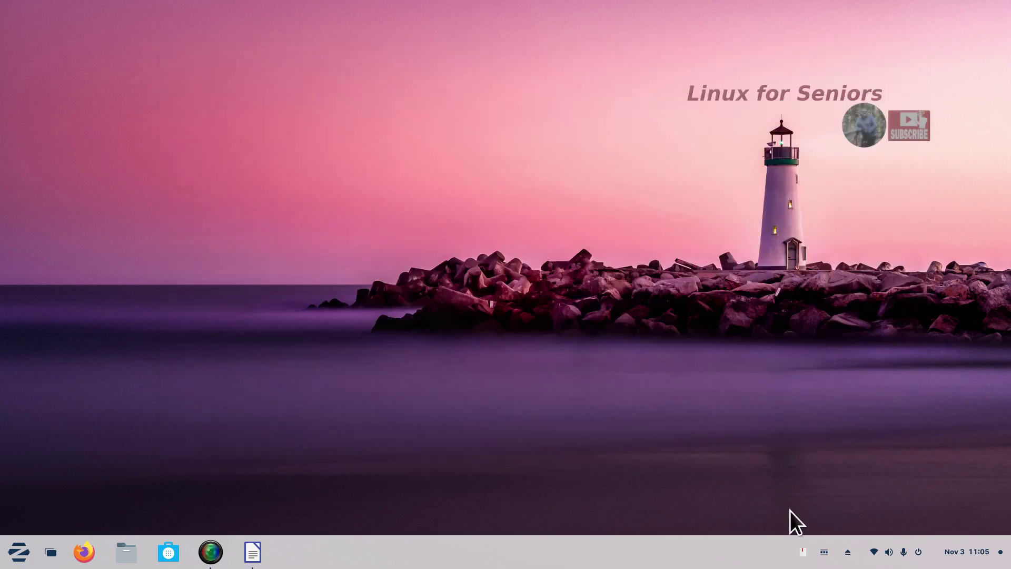
{"action": "left_click", "coordinate": [824, 551]}
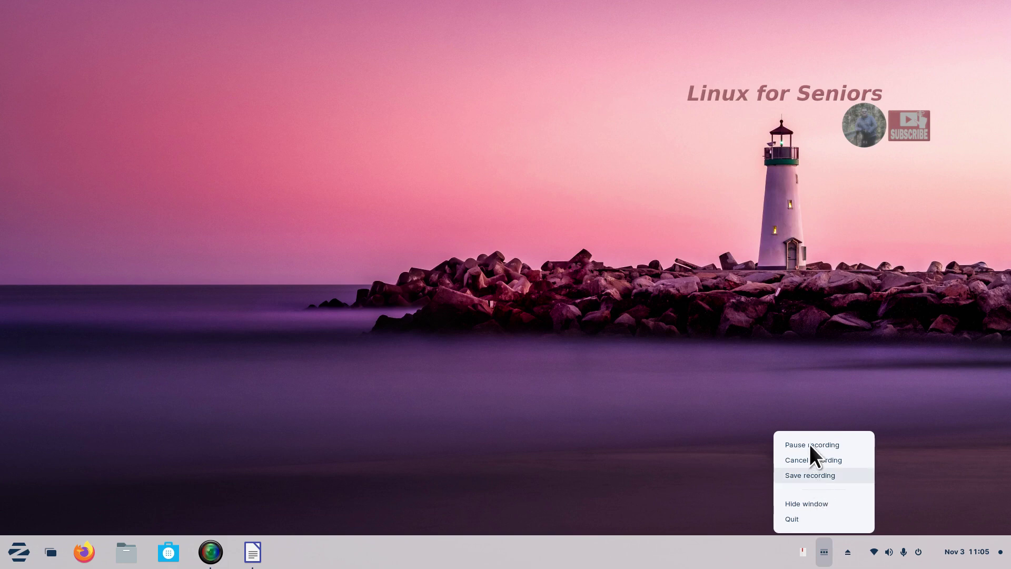
{"action": "left_click", "coordinate": [803, 553]}
{"action": "left_click", "coordinate": [792, 478]}
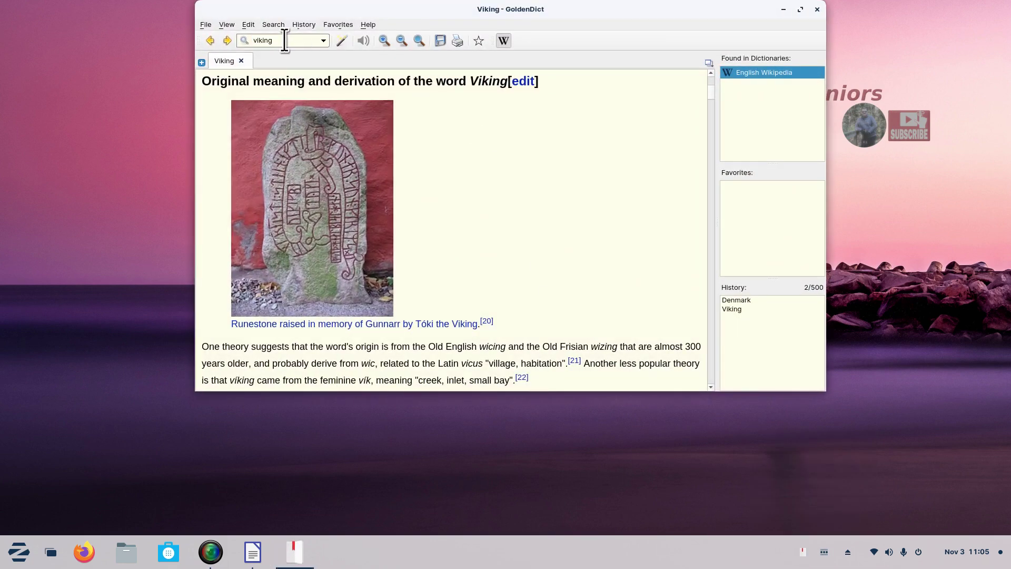
{"action": "type", "text": "dog"}
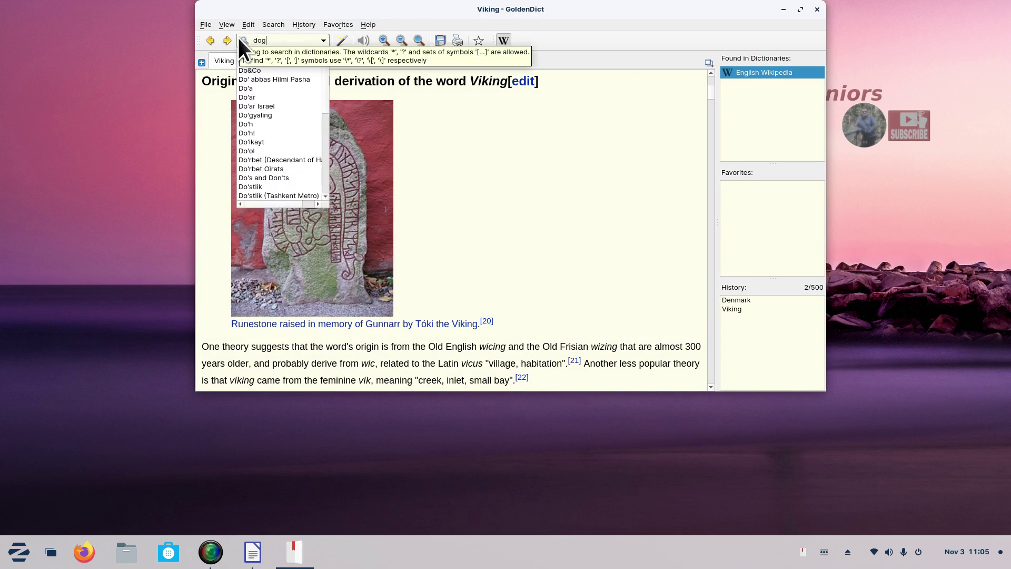
{"action": "key", "text": "Return"}
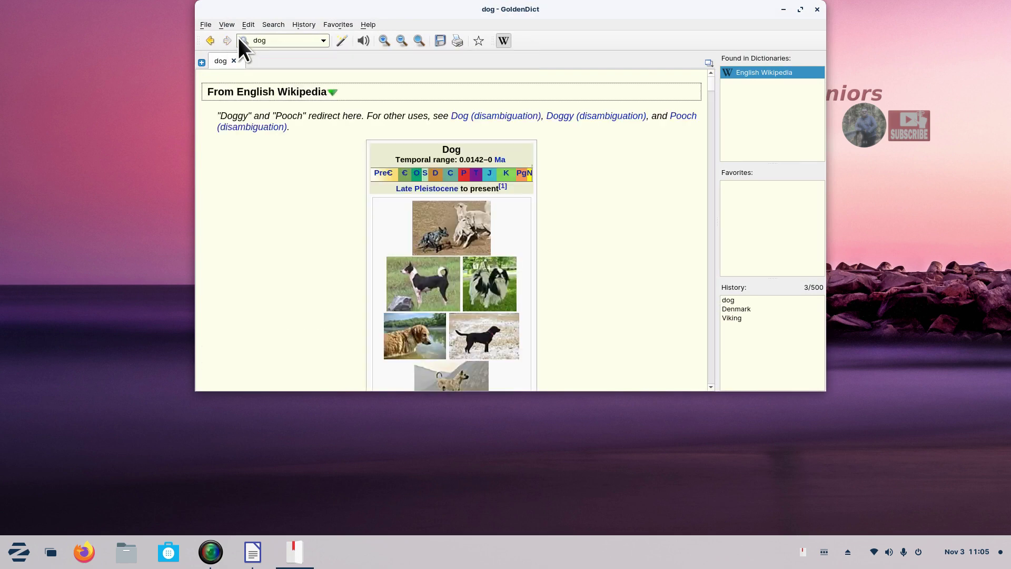
Copy a dog photo from the dog article.
{"action": "scroll", "coordinate": [590, 188], "scroll_direction": "down", "scroll_amount": 5}
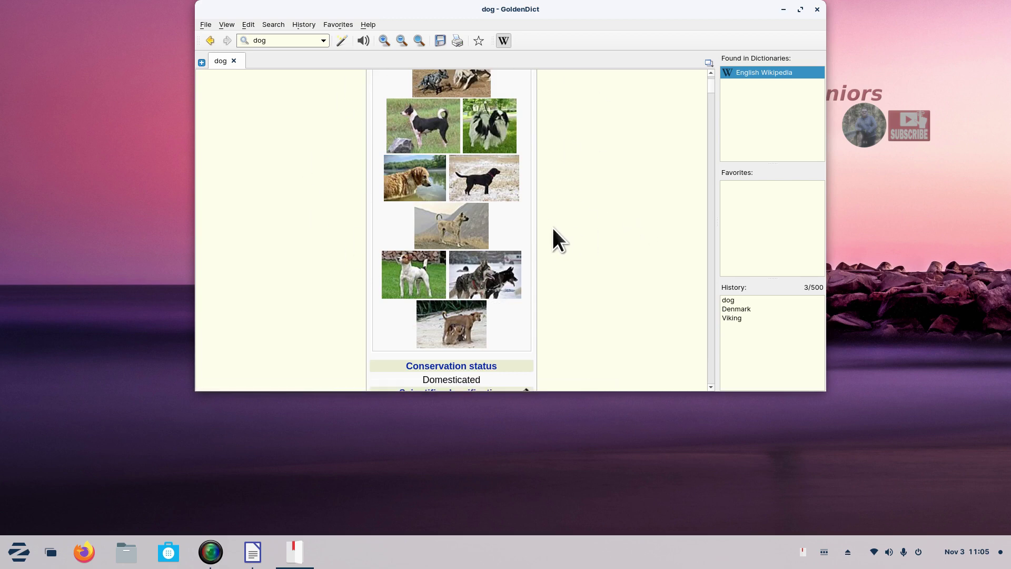
{"action": "right_click", "coordinate": [447, 223]}
{"action": "left_click", "coordinate": [488, 256]}
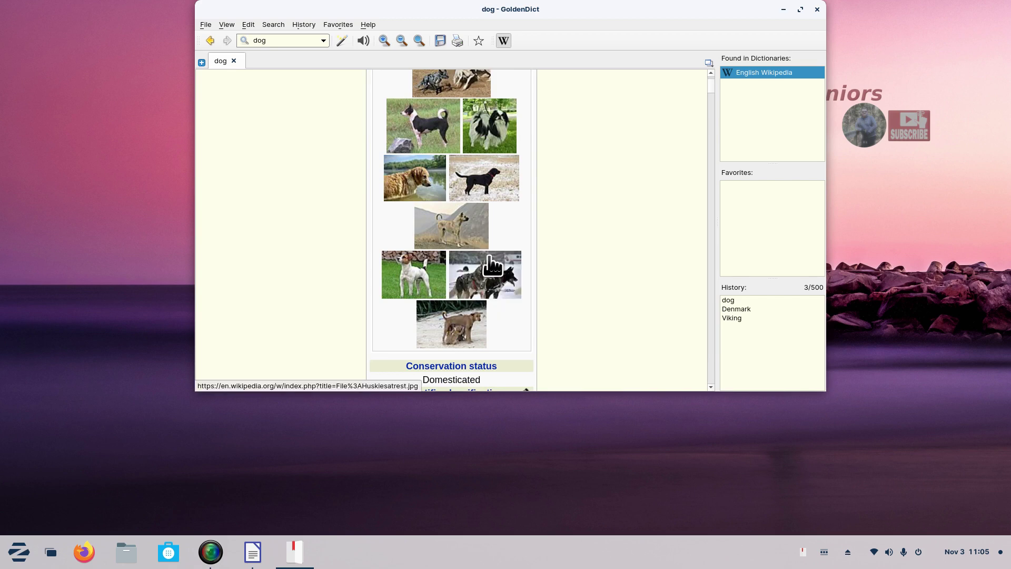
Paste the dog photo into Writer beside the runestone picture, then minimize Writer.
{"action": "left_click", "coordinate": [254, 550]}
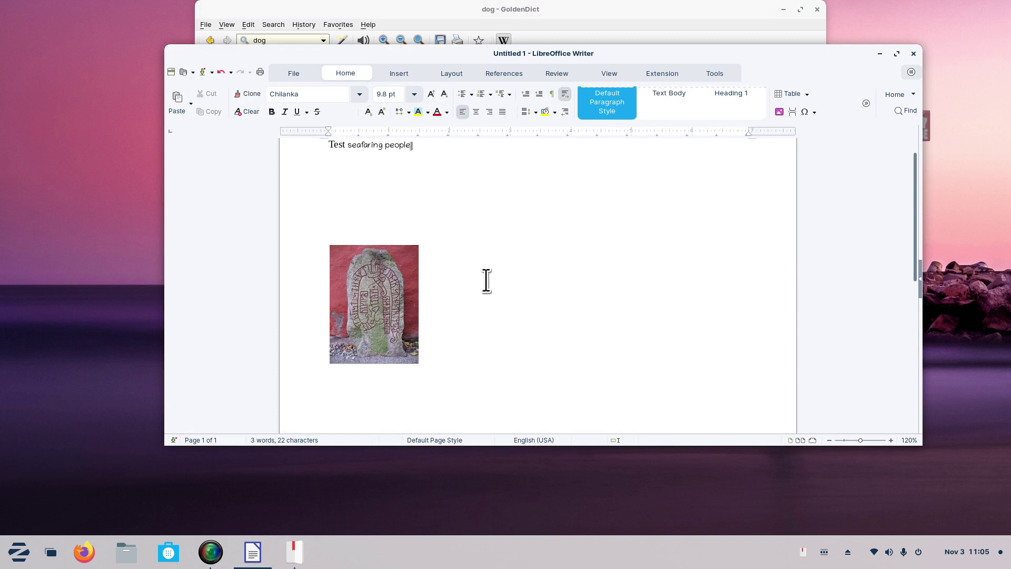
{"action": "right_click", "coordinate": [521, 289]}
{"action": "left_click", "coordinate": [579, 295]}
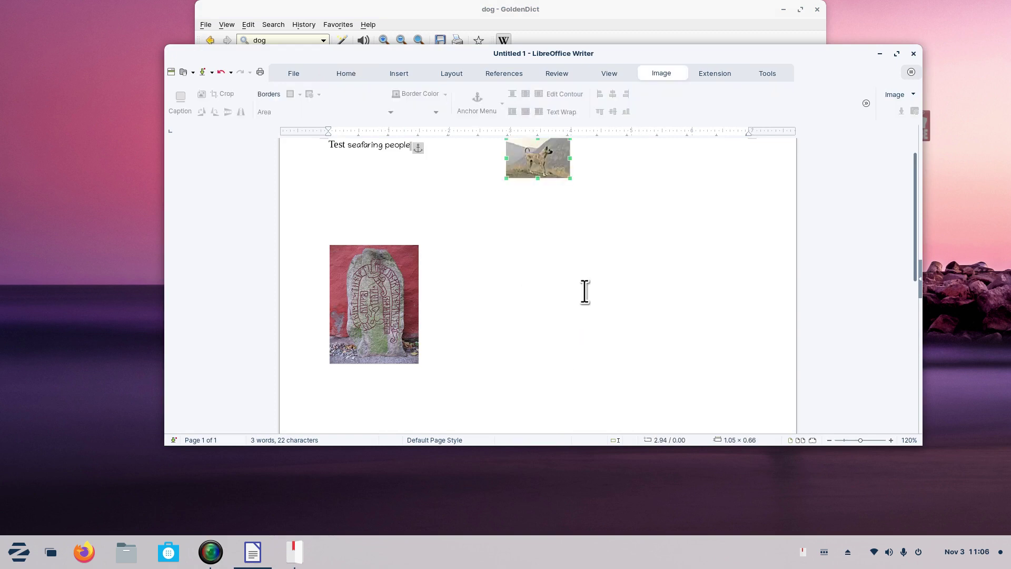
{"action": "left_click_drag", "start_coordinate": [537, 151], "coordinate": [521, 305]}
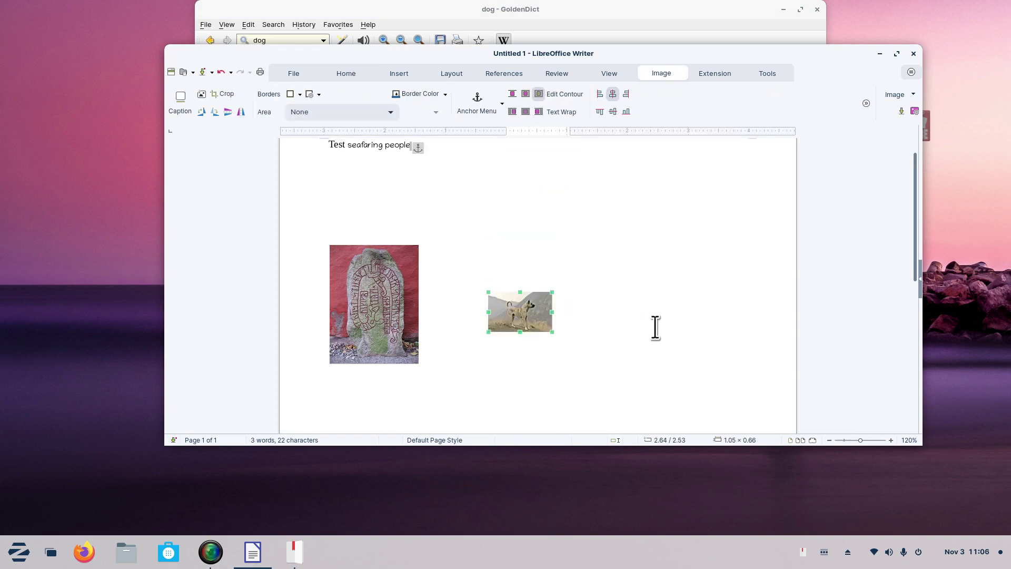
{"action": "left_click", "coordinate": [654, 326]}
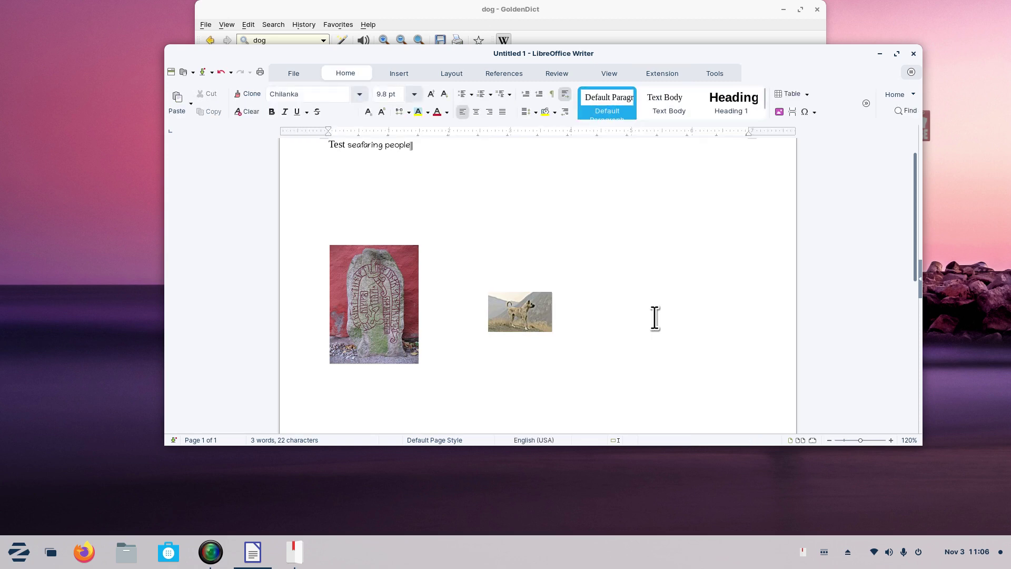
{"action": "left_click", "coordinate": [878, 52]}
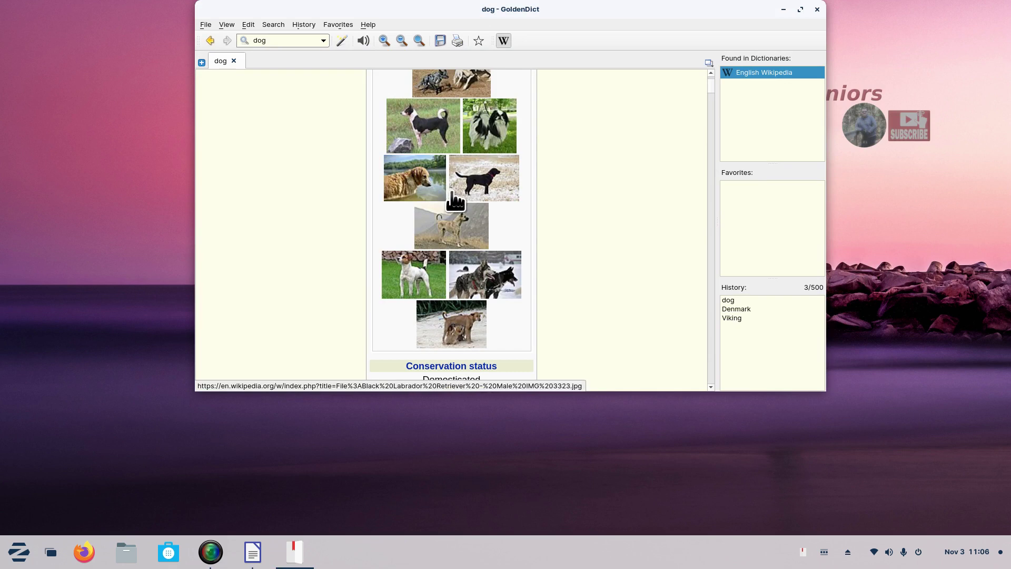
Open GoldenDict's preferences and close them without changes.
{"action": "left_click", "coordinate": [249, 24]}
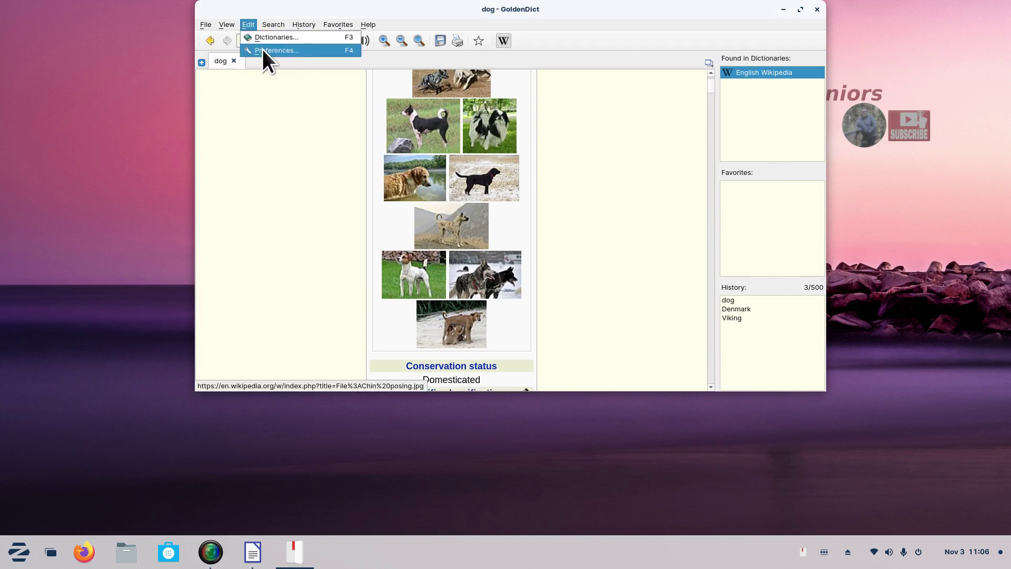
{"action": "left_click", "coordinate": [262, 54]}
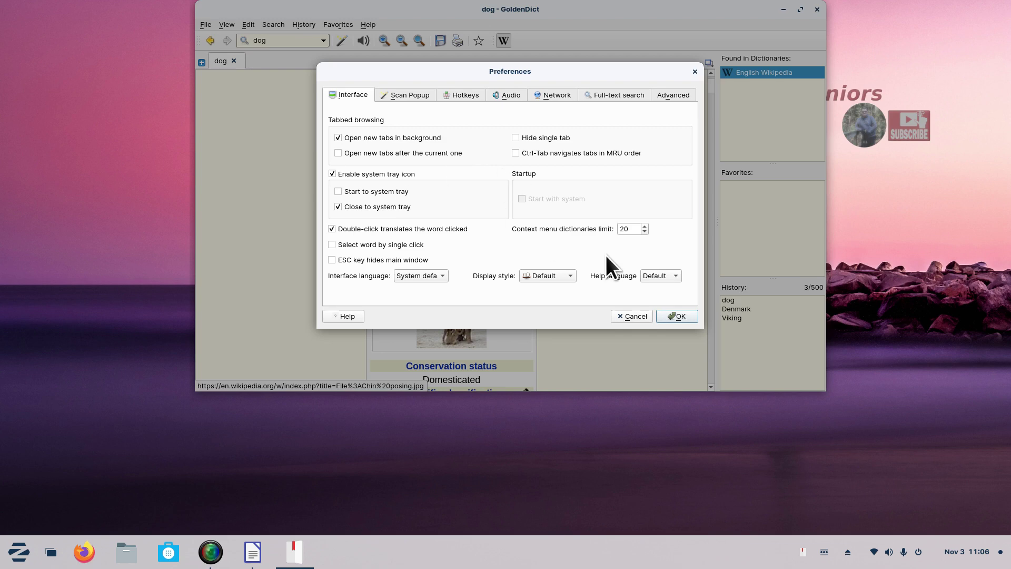
{"action": "left_click", "coordinate": [629, 315]}
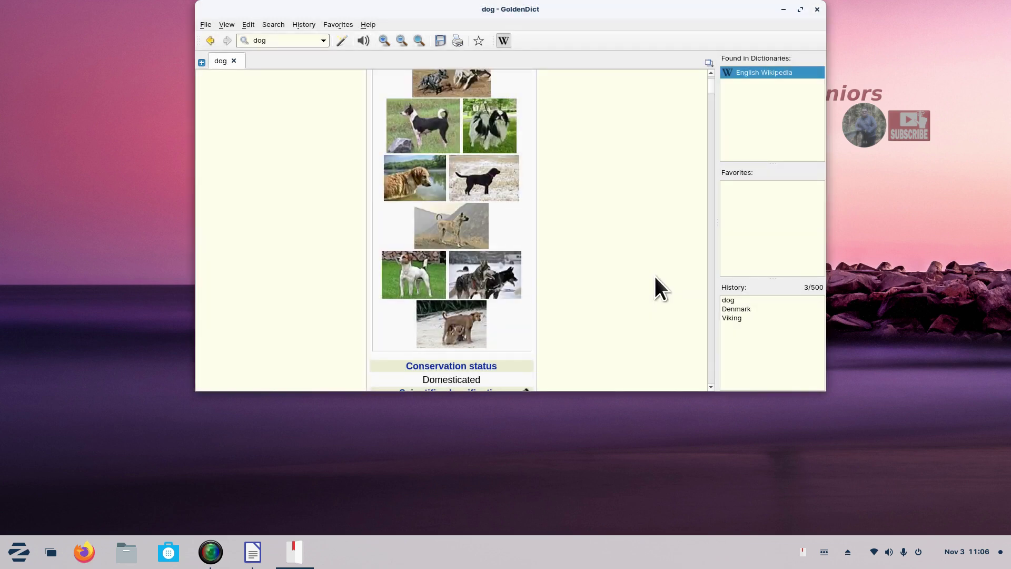
Hide GoldenDict to the tray, restoring and closing it once more, and open the applications menu.
{"action": "left_click", "coordinate": [819, 8]}
{"action": "right_click", "coordinate": [804, 552]}
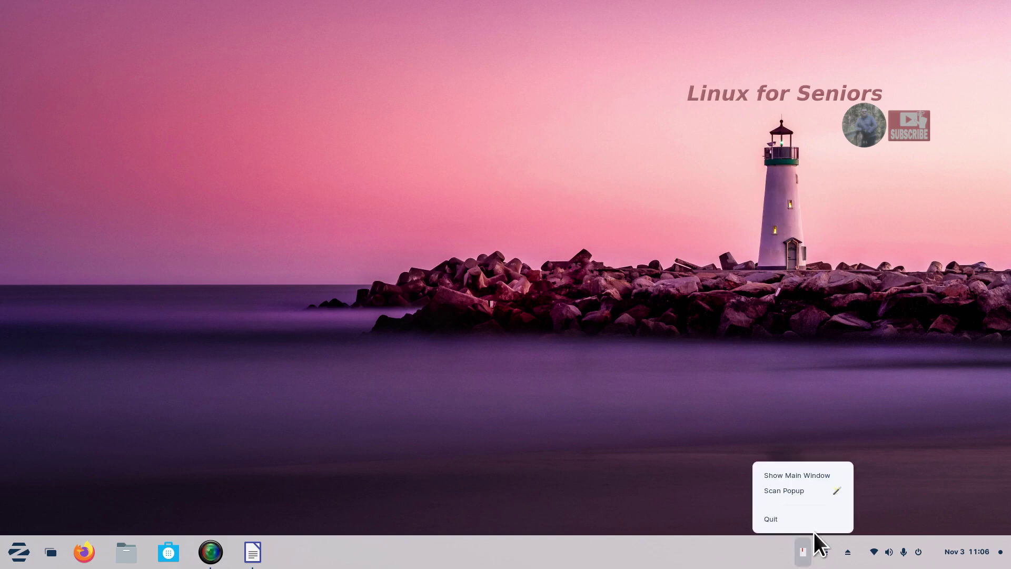
{"action": "left_click", "coordinate": [804, 473]}
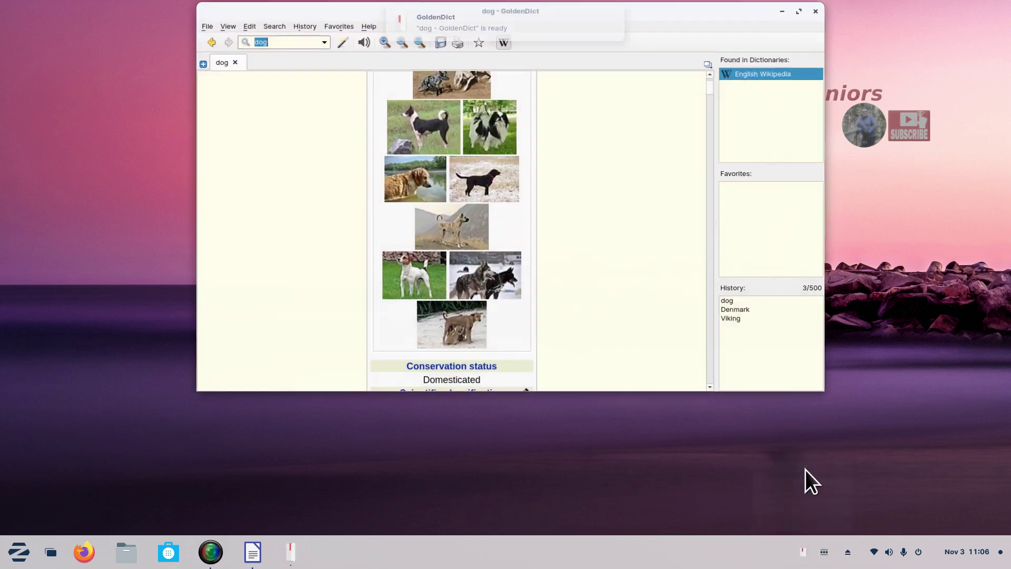
{"action": "left_click", "coordinate": [815, 10]}
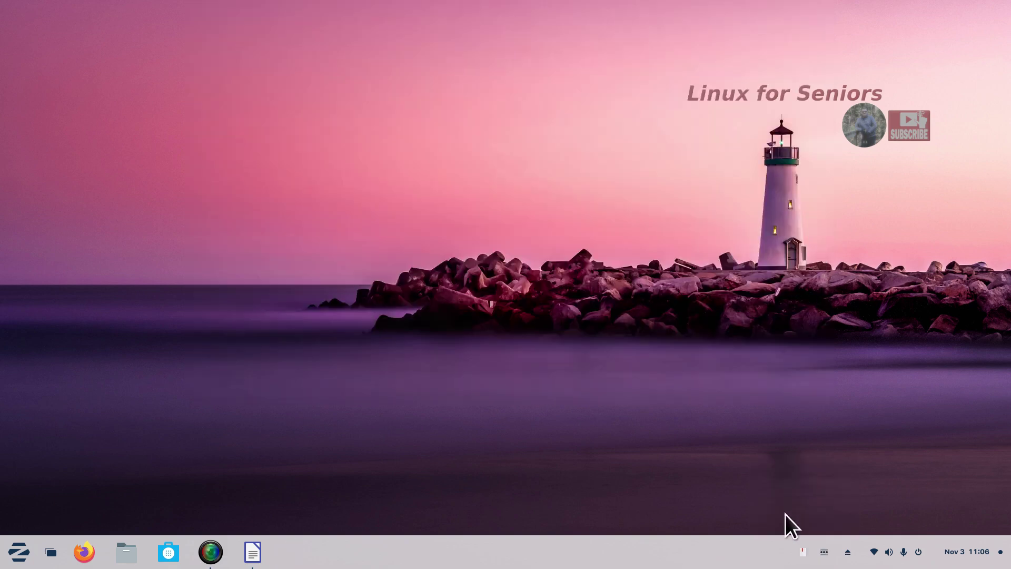
{"action": "right_click", "coordinate": [802, 554]}
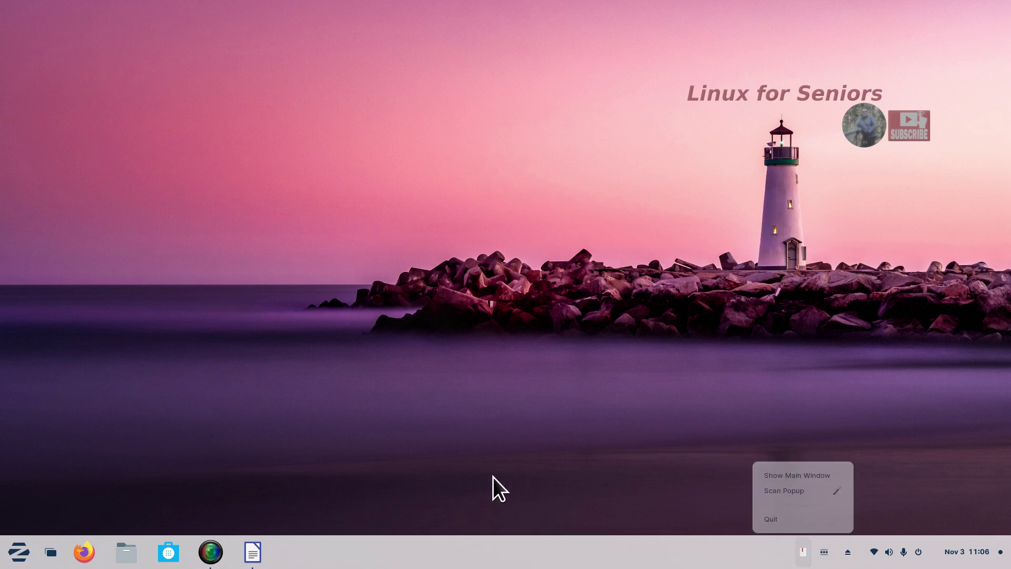
{"action": "left_click", "coordinate": [286, 538]}
{"action": "left_click", "coordinate": [17, 553]}
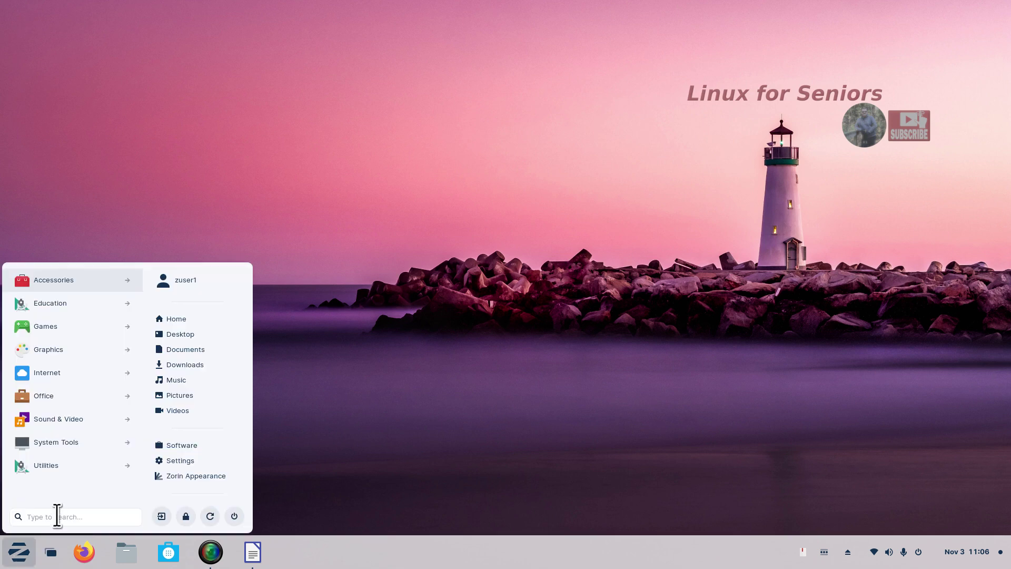
Launch Artha from the Accessories category, then open and cancel its settings dialog.
{"action": "type", "text": "art"}
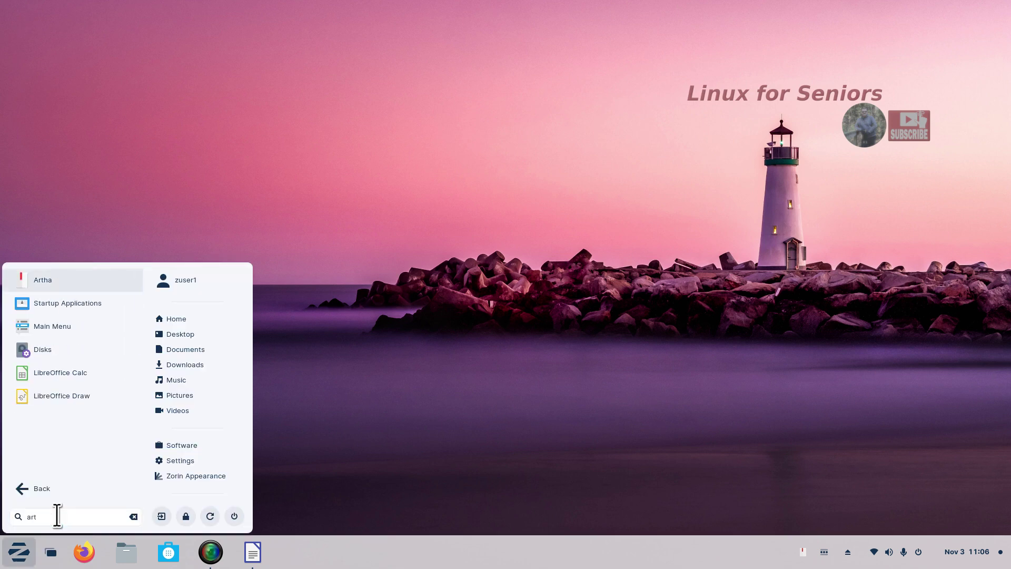
{"action": "left_click", "coordinate": [39, 489]}
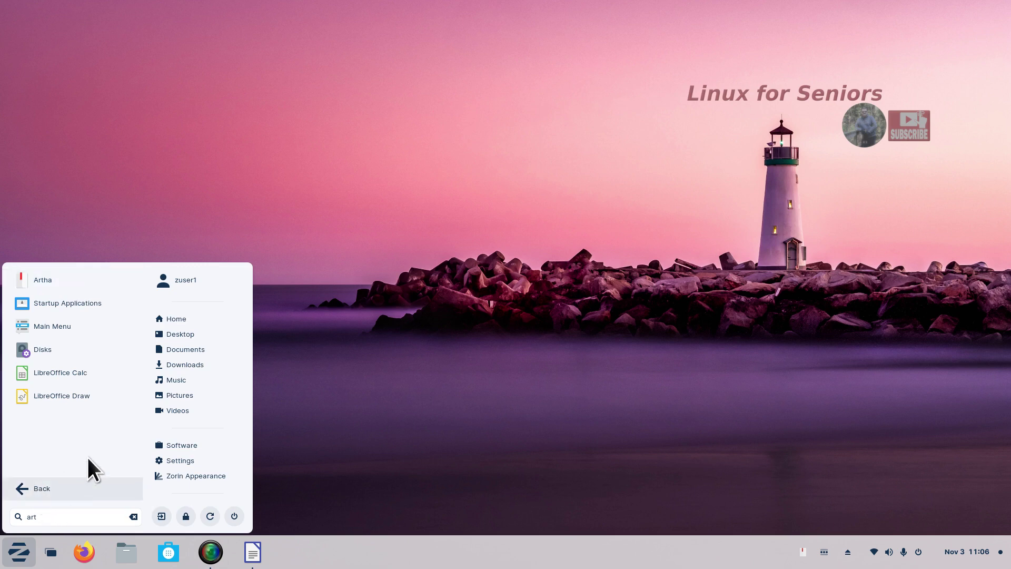
{"action": "left_click", "coordinate": [61, 282]}
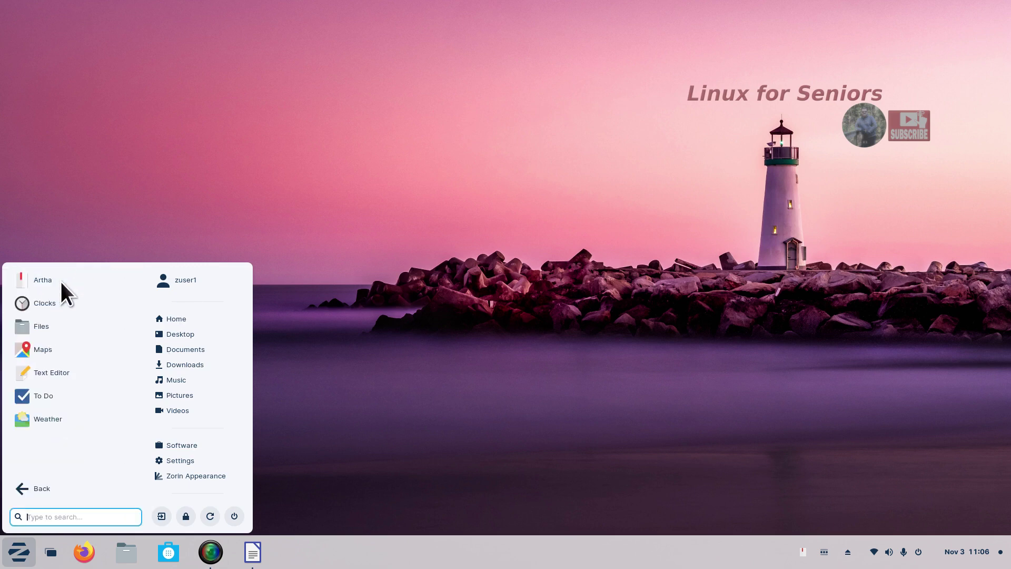
{"action": "right_click", "coordinate": [34, 279]}
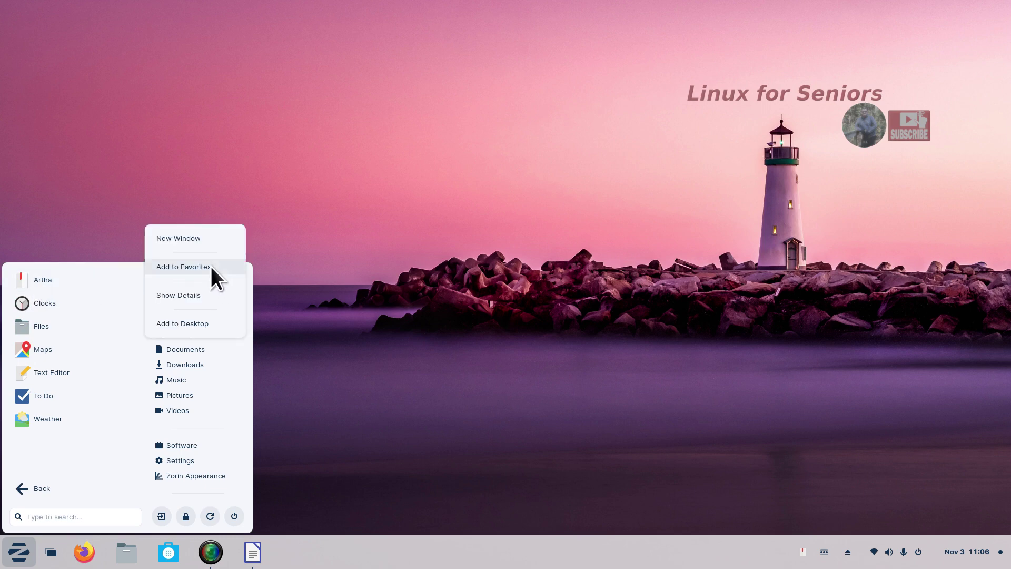
{"action": "left_click", "coordinate": [35, 283]}
{"action": "left_click", "coordinate": [27, 282]}
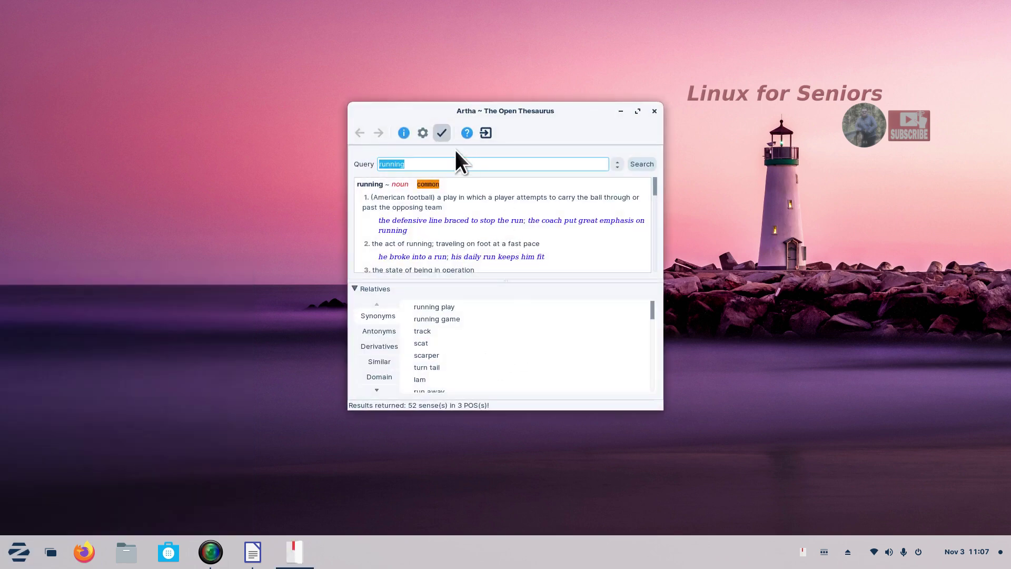
{"action": "left_click", "coordinate": [421, 132]}
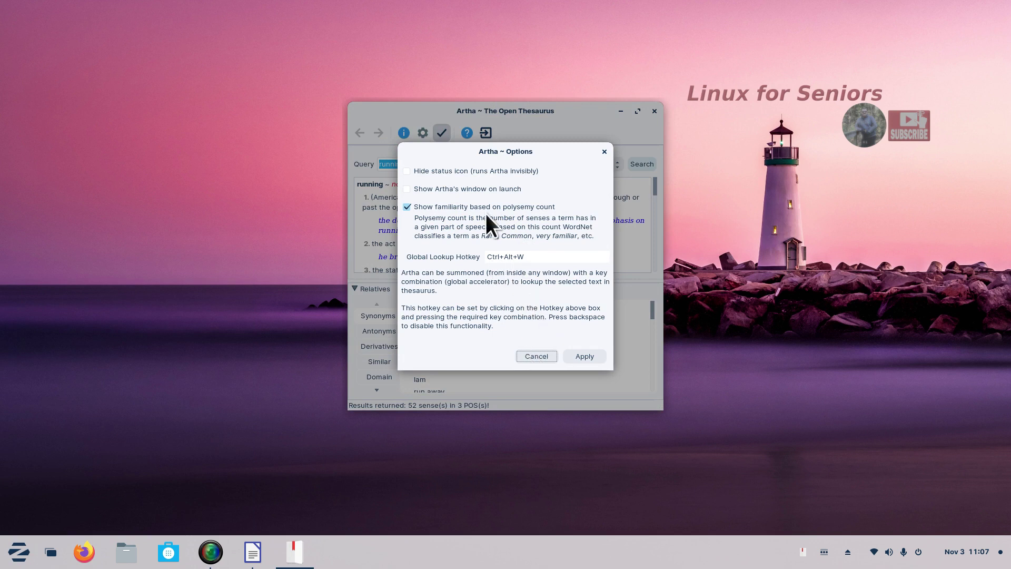
{"action": "left_click", "coordinate": [536, 356]}
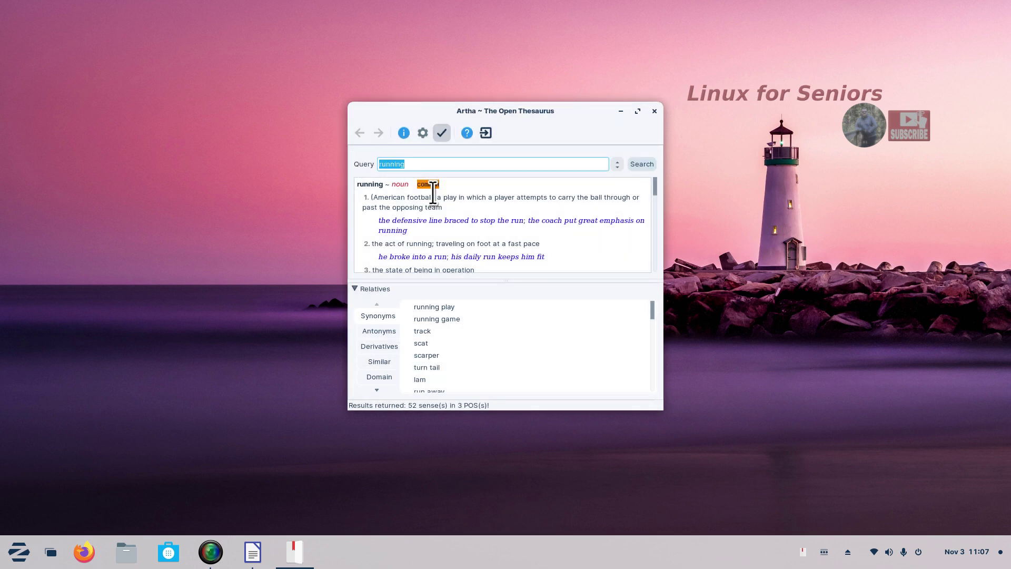
Look up 'test drive' in Artha and select 'vehicle one is considering buying' in the noun definition.
{"action": "type", "text": "test drive"}
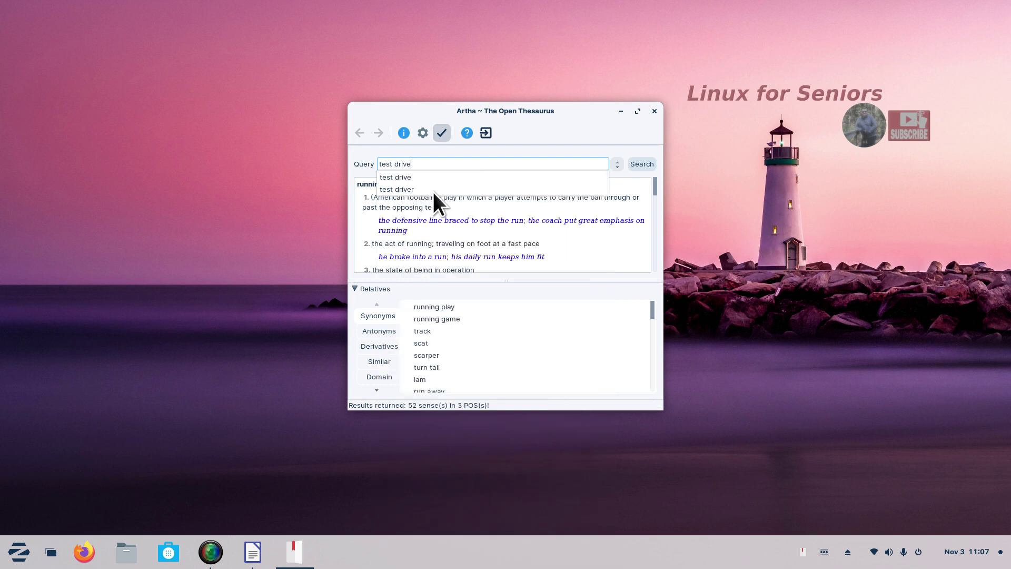
{"action": "key", "text": "Return"}
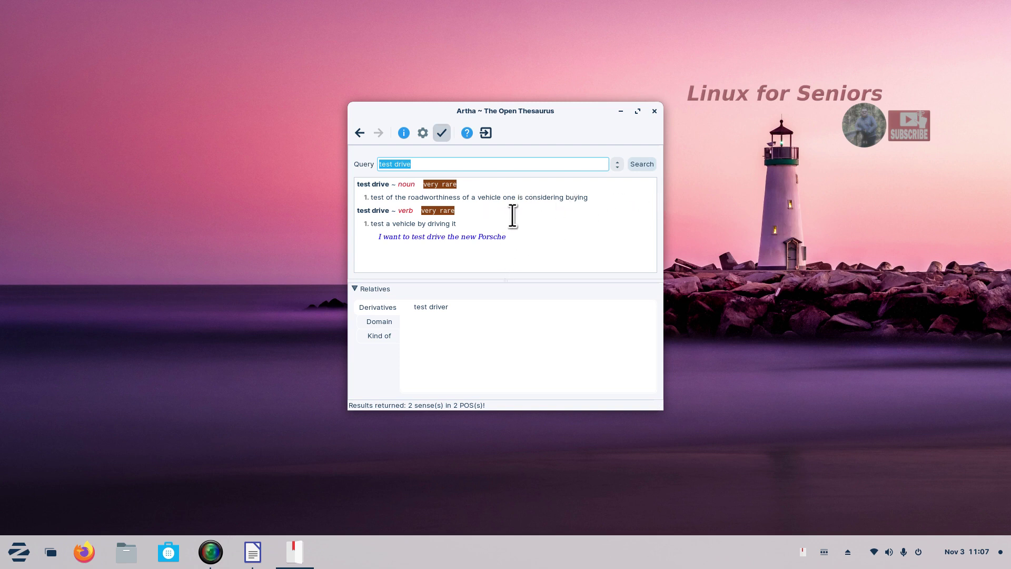
{"action": "left_click_drag", "start_coordinate": [474, 198], "coordinate": [591, 196]}
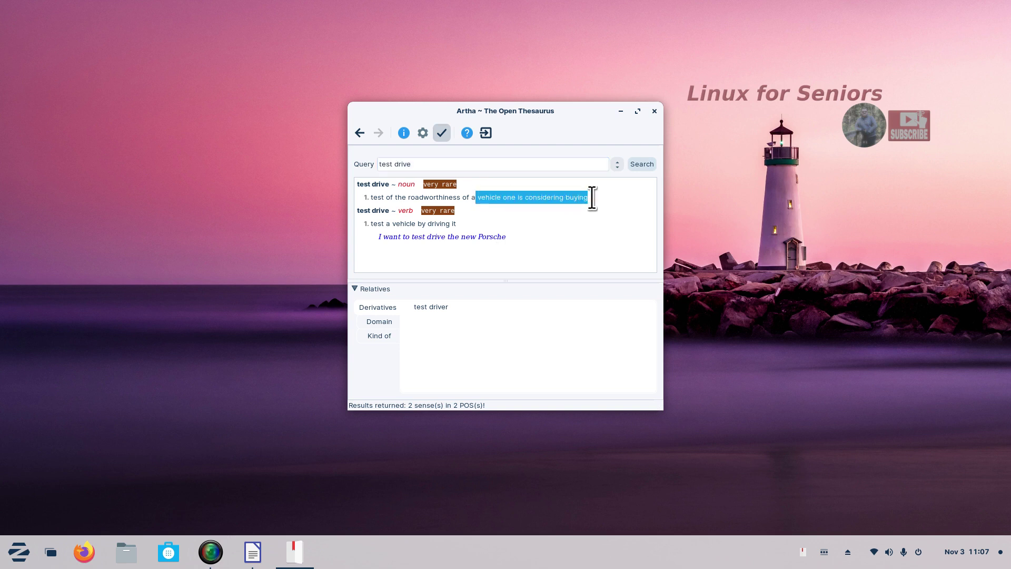
{"action": "right_click", "coordinate": [526, 194]}
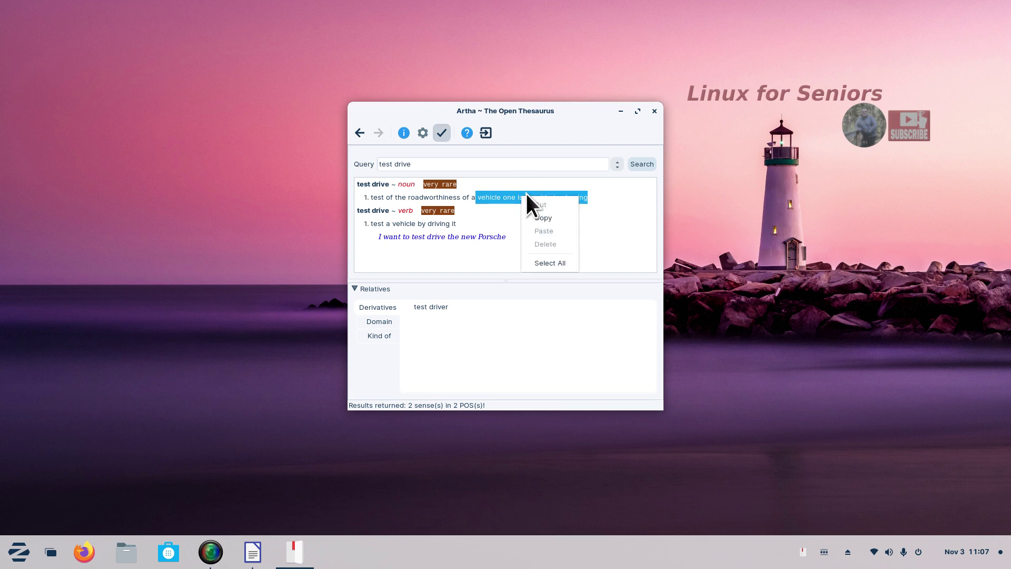
Copy the Artha phrase and paste it into Writer after 'seafaring people'.
{"action": "left_click", "coordinate": [544, 216]}
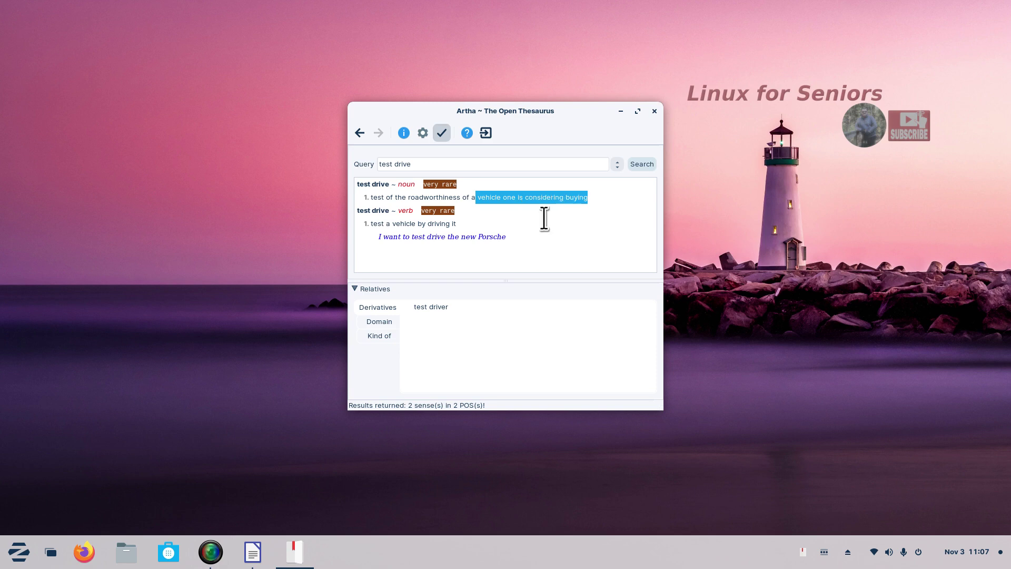
{"action": "left_click", "coordinate": [253, 552]}
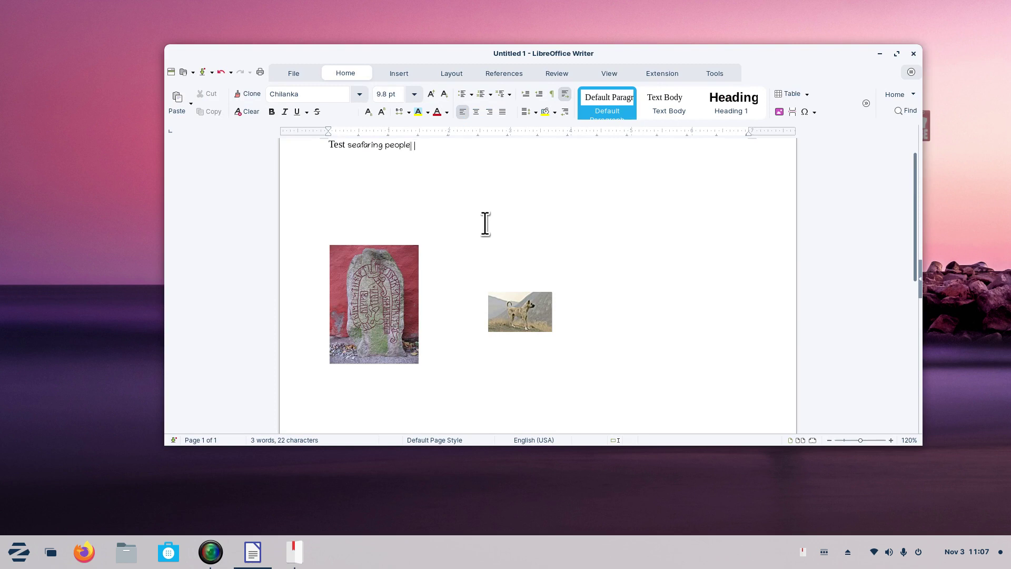
{"action": "key", "text": "ctrl+v"}
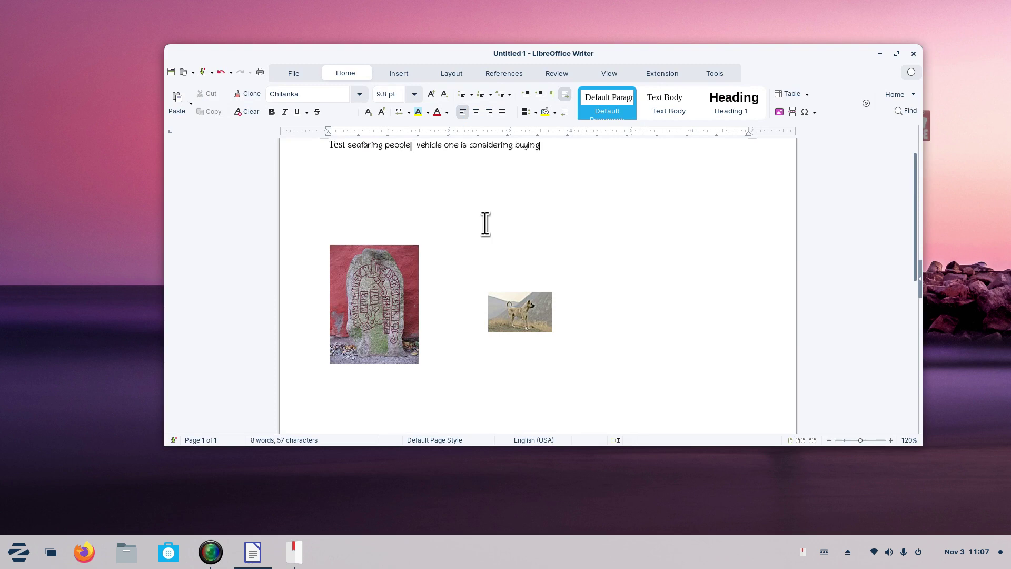
{"action": "key", "text": "ctrl+z"}
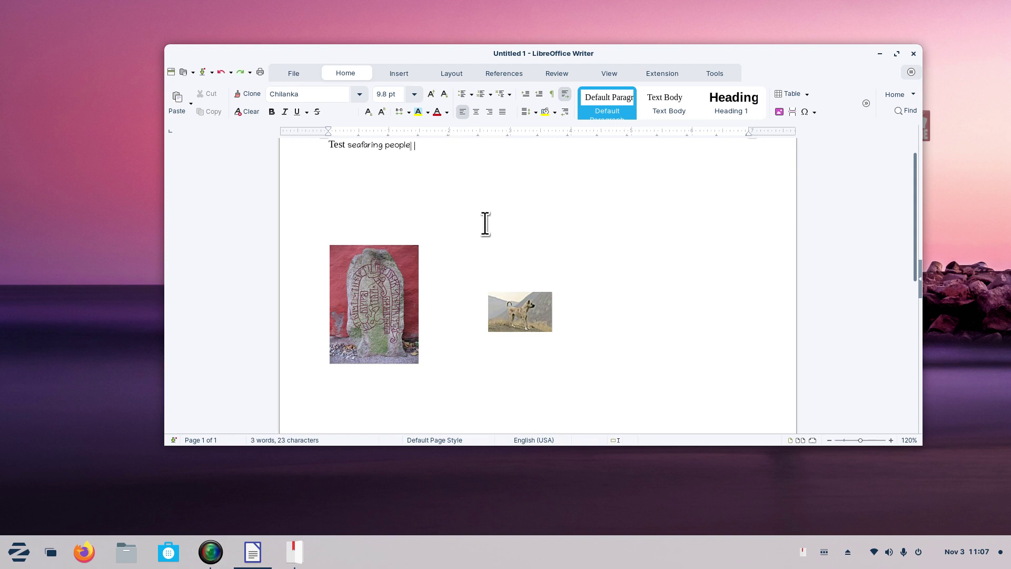
{"action": "right_click", "coordinate": [440, 163]}
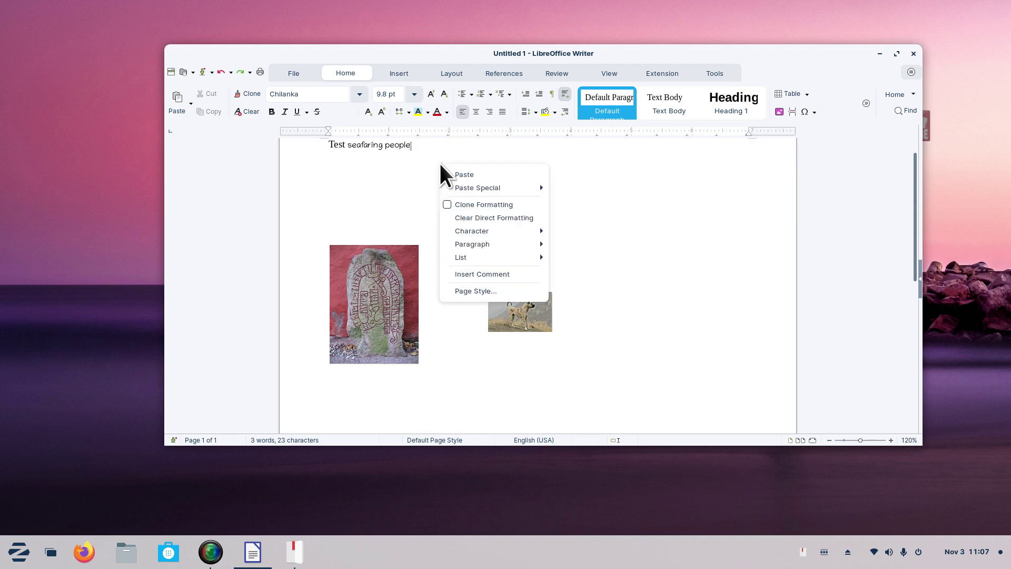
{"action": "left_click", "coordinate": [482, 178]}
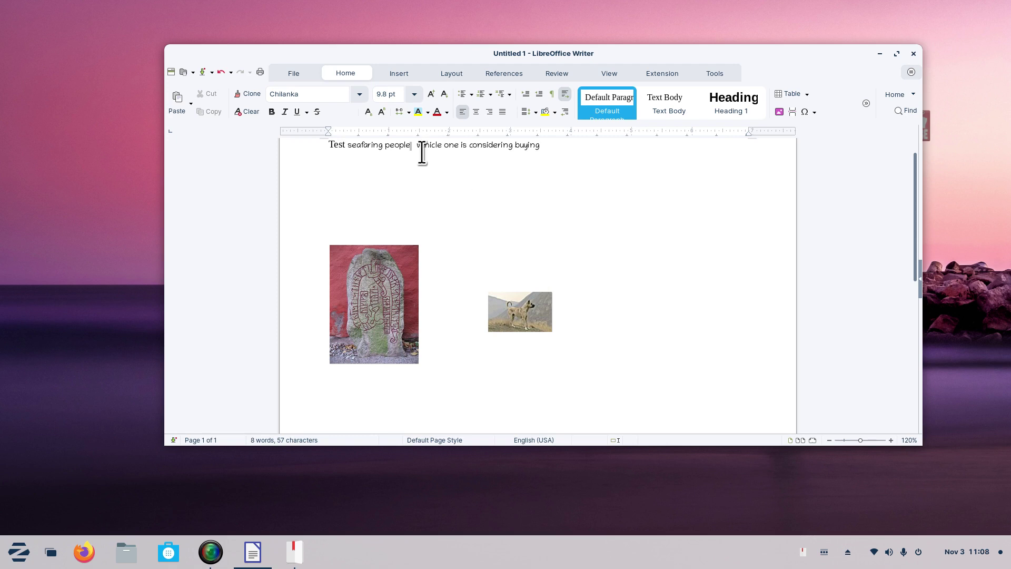
Set 'vehicle one is considering buying' in Comic Relief at 14 pt.
{"action": "left_click_drag", "start_coordinate": [417, 148], "coordinate": [555, 154]}
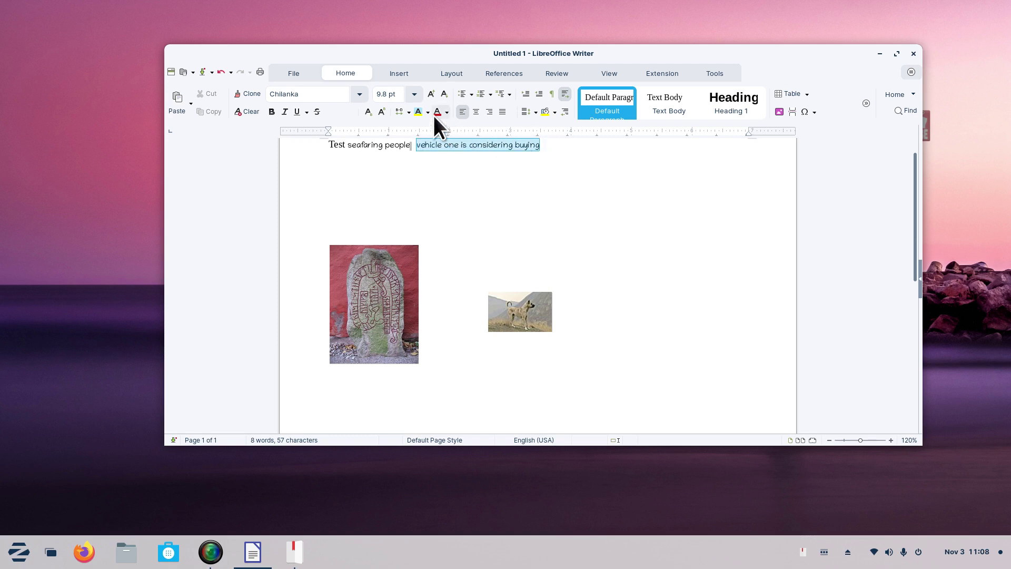
{"action": "left_click", "coordinate": [359, 94]}
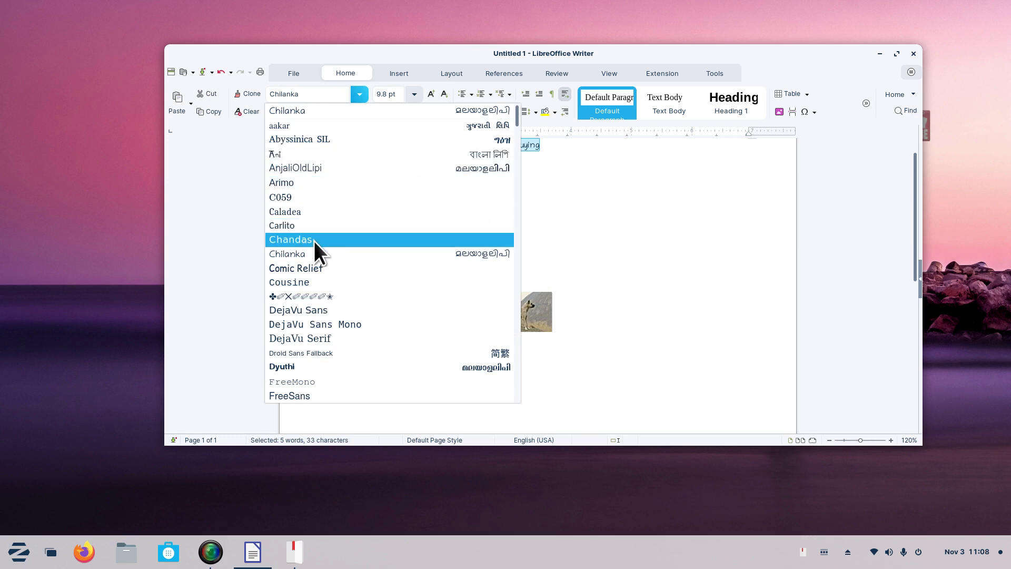
{"action": "left_click", "coordinate": [321, 269]}
{"action": "left_click", "coordinate": [586, 239]}
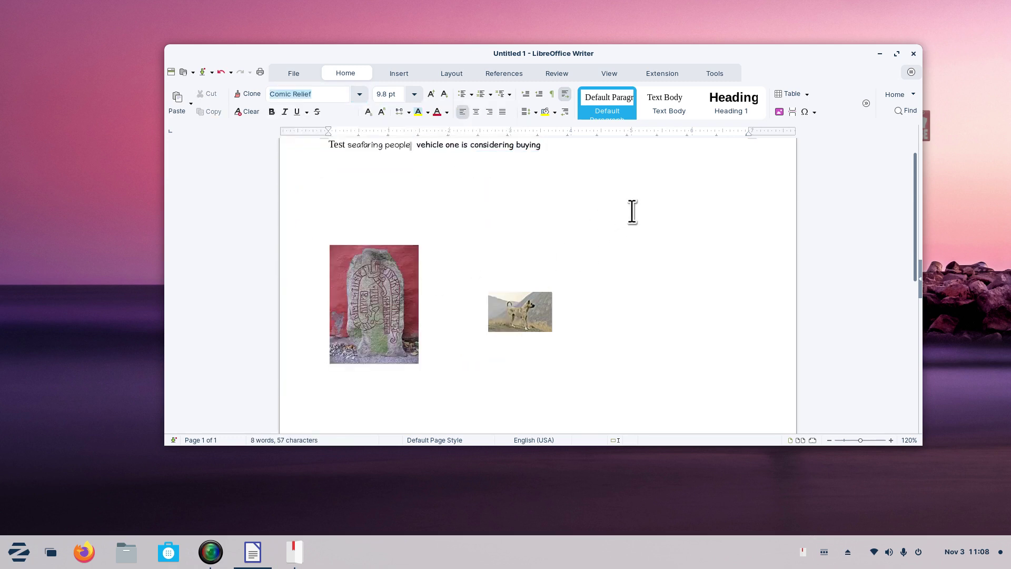
{"action": "left_click_drag", "start_coordinate": [412, 145], "coordinate": [579, 150]}
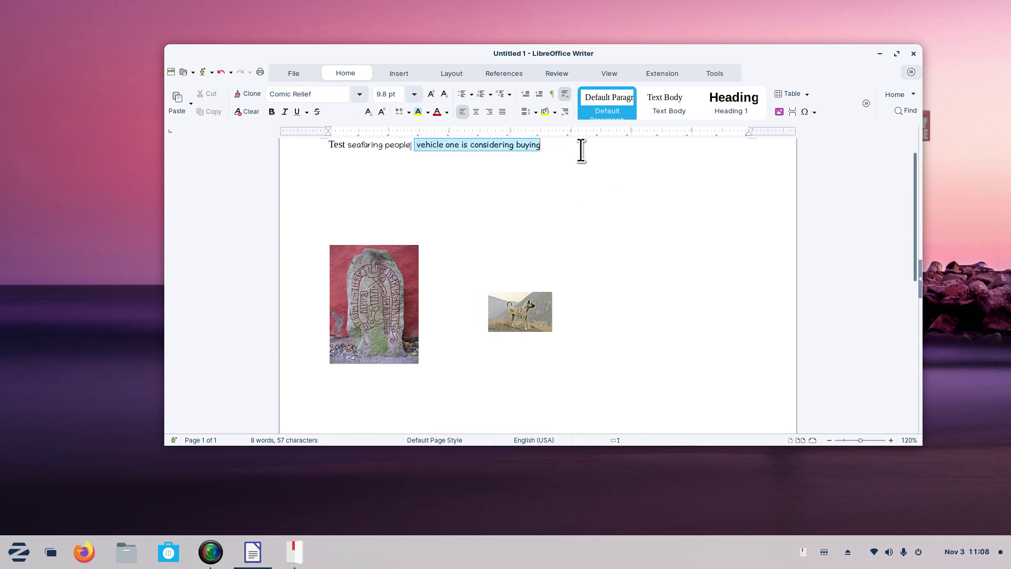
{"action": "left_click", "coordinate": [414, 93]}
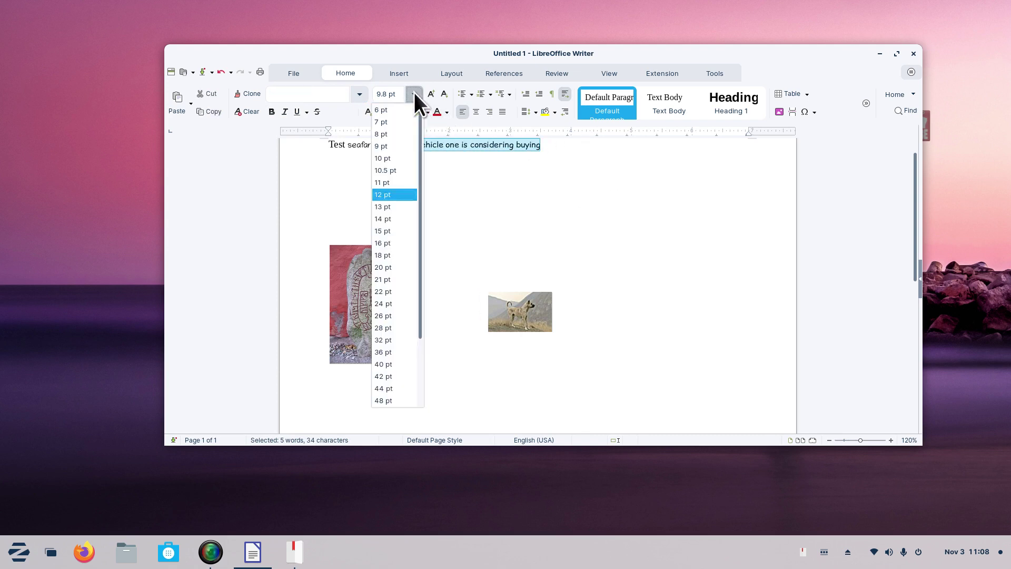
{"action": "left_click", "coordinate": [391, 218]}
{"action": "left_click", "coordinate": [618, 237]}
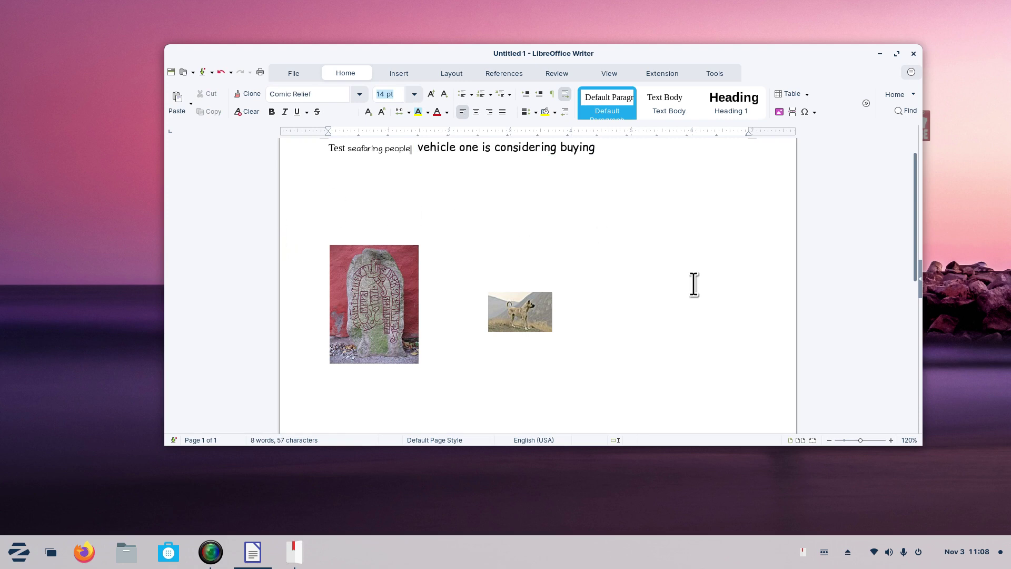
Maximize the Writer window and enlarge 'vehicle o' to 22 pt.
{"action": "scroll", "coordinate": [704, 310], "scroll_direction": "up", "scroll_amount": 5}
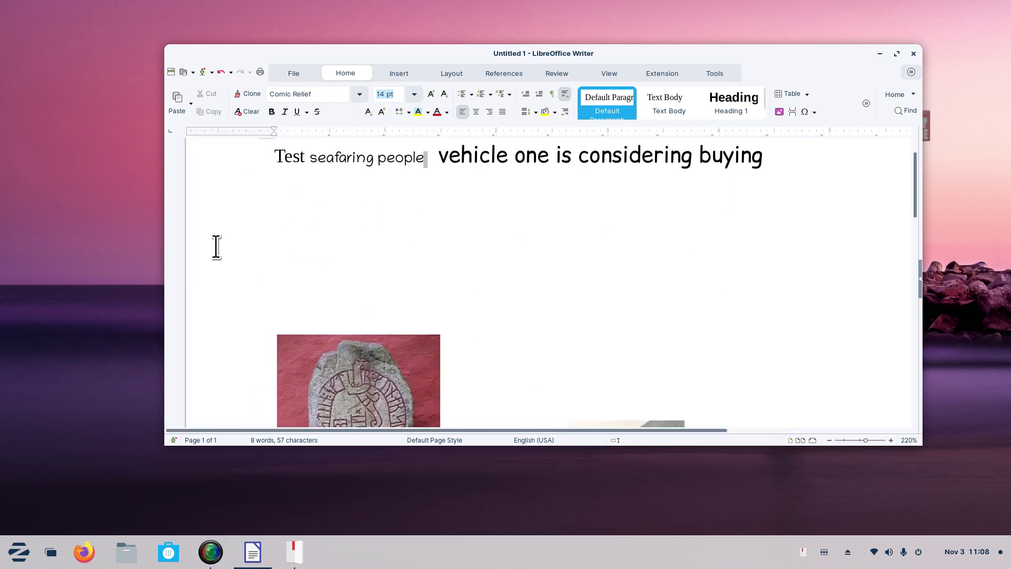
{"action": "double_click", "coordinate": [718, 52]}
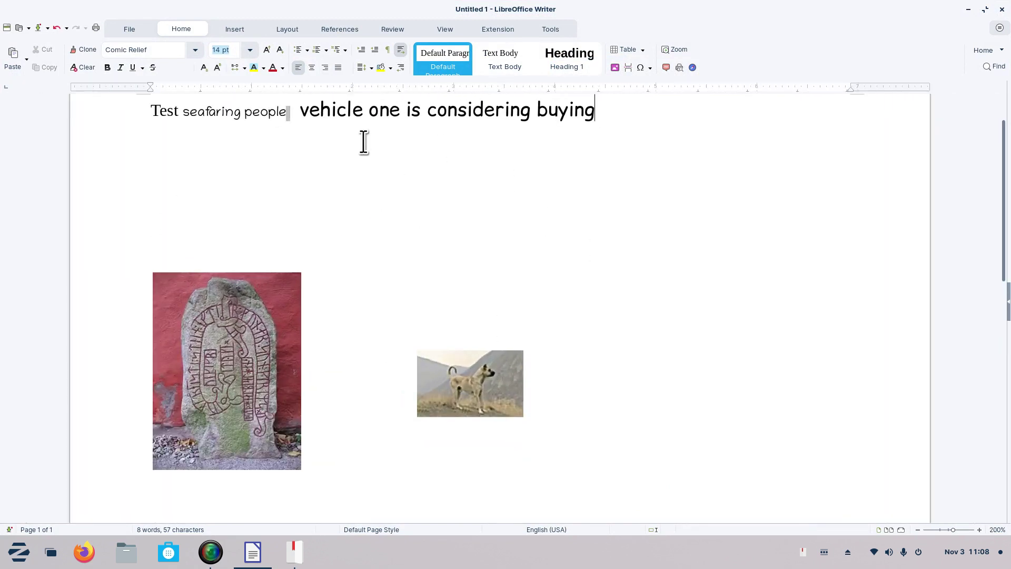
{"action": "left_click_drag", "start_coordinate": [301, 109], "coordinate": [380, 120]}
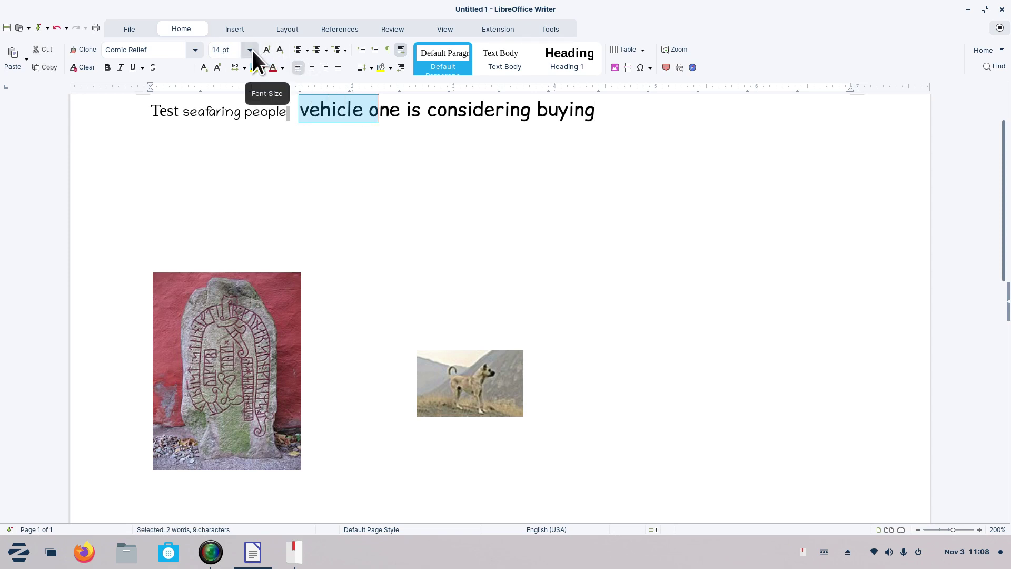
{"action": "left_click", "coordinate": [251, 51]}
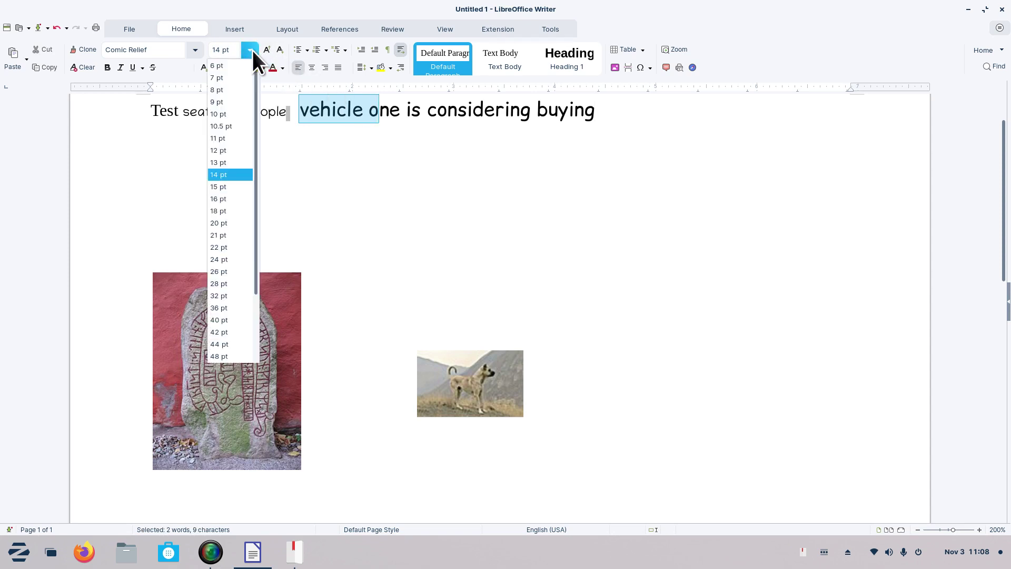
{"action": "left_click", "coordinate": [235, 247]}
{"action": "left_click", "coordinate": [405, 229]}
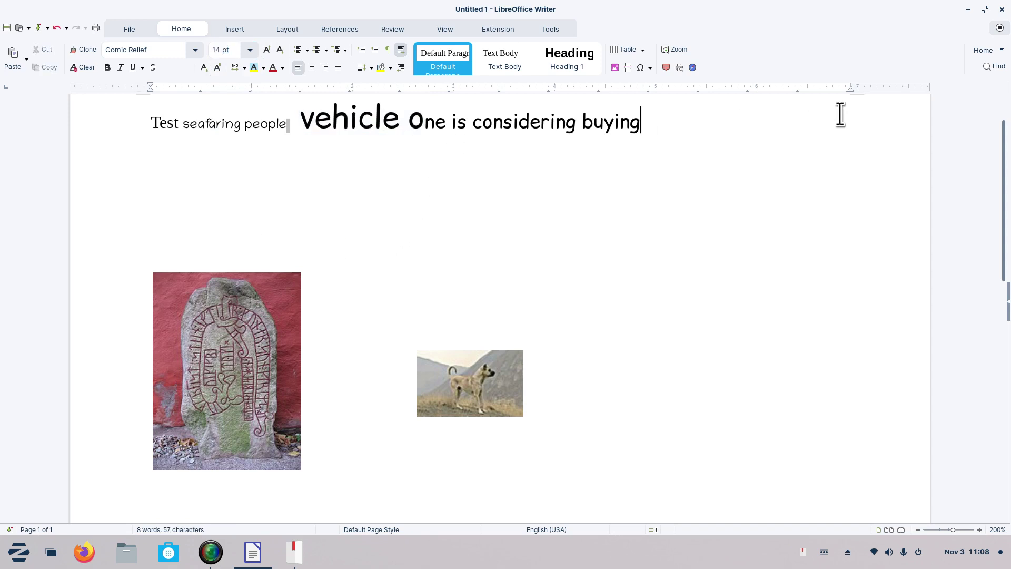
Minimize Writer, close Artha, and bring the thesaurus back with Ctrl+Alt+W.
{"action": "left_click", "coordinate": [964, 11]}
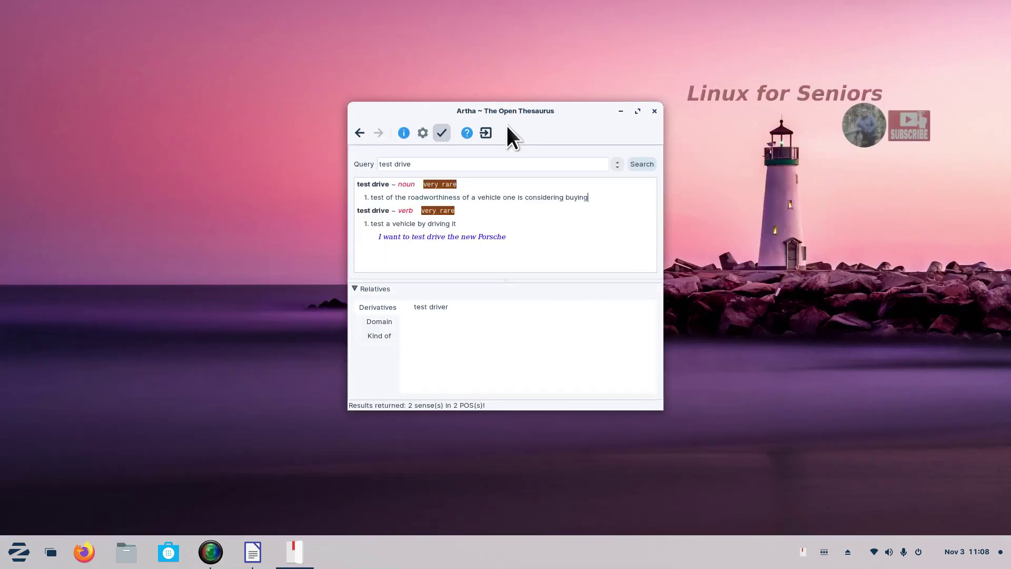
{"action": "left_click", "coordinate": [654, 111]}
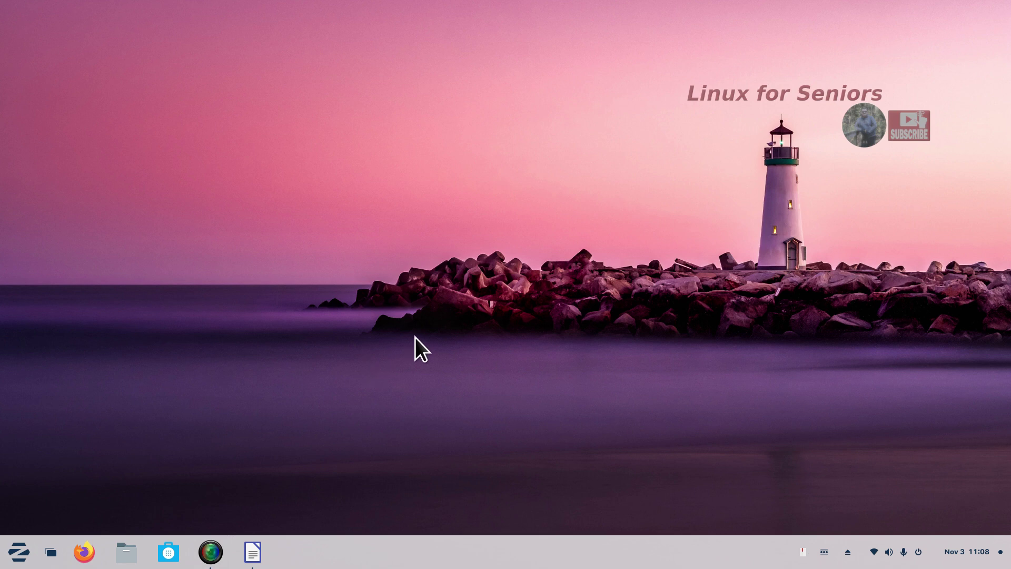
{"action": "key", "text": "ctrl+alt+w"}
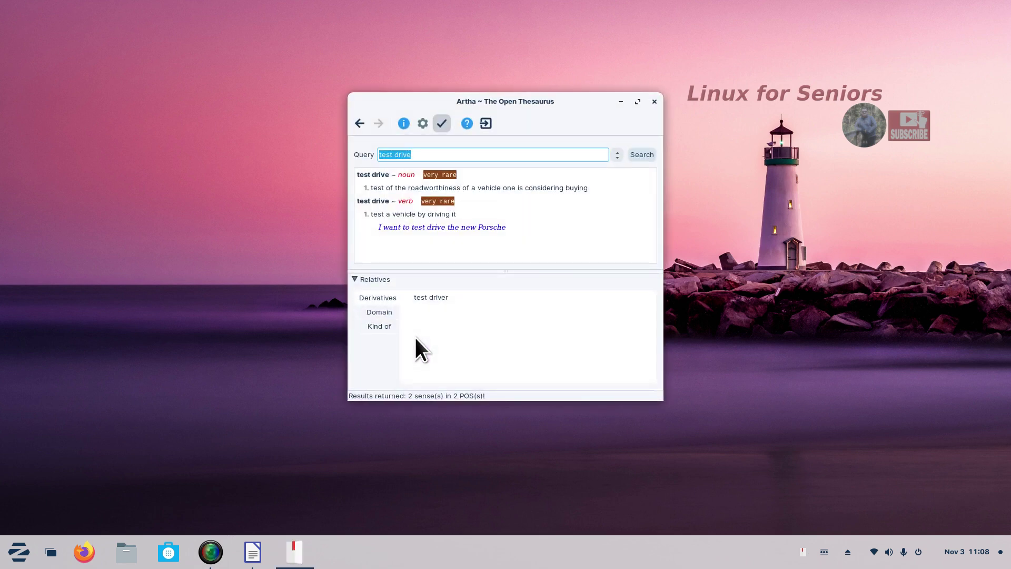
Review Artha's Options, cancel without changes, and close the thesaurus window.
{"action": "left_click", "coordinate": [422, 124]}
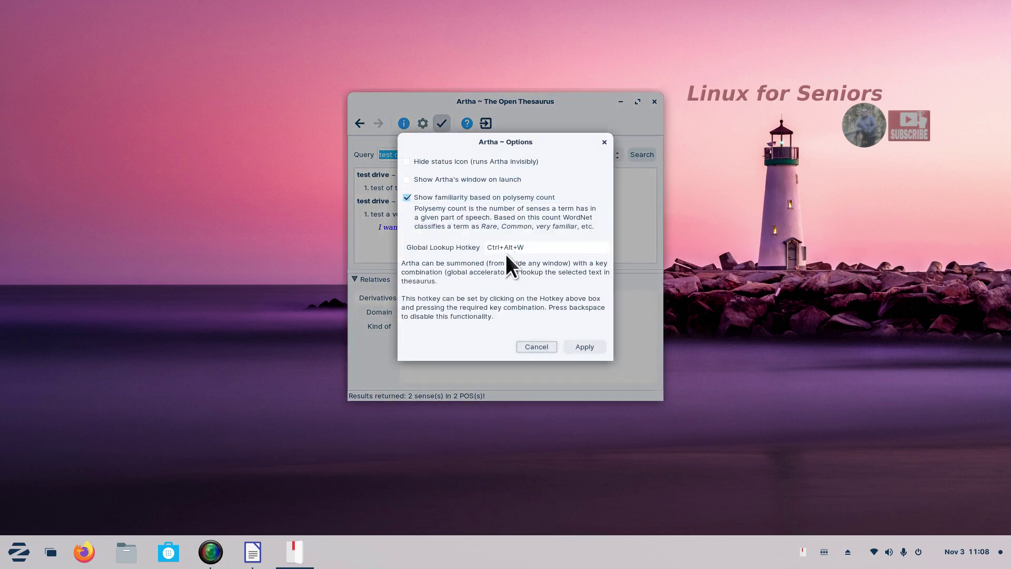
{"action": "left_click", "coordinate": [534, 346]}
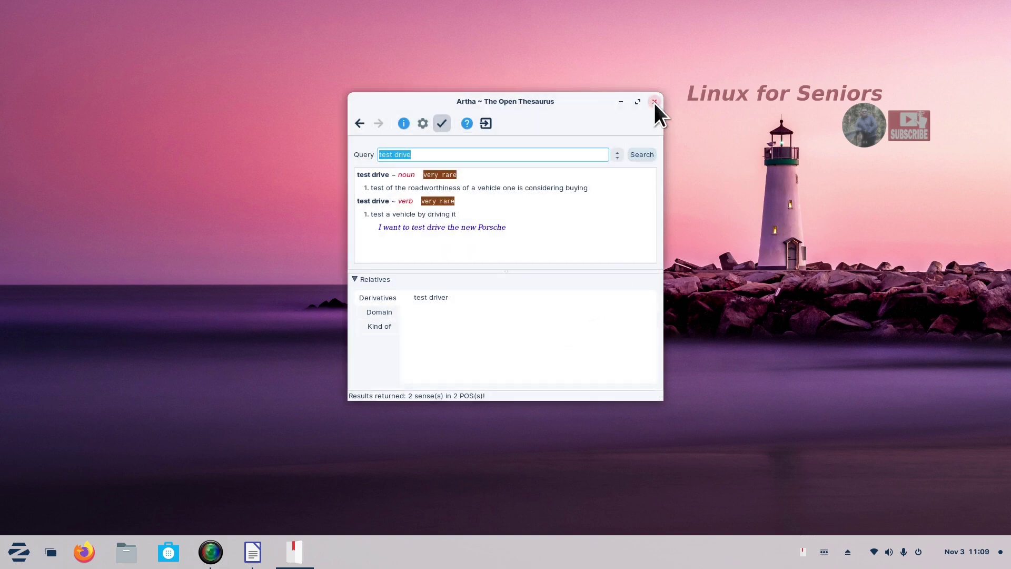
{"action": "left_click", "coordinate": [654, 102]}
Bring Writer forward and close Untitled 1, discarding it with Don't Save.
{"action": "left_click", "coordinate": [252, 548]}
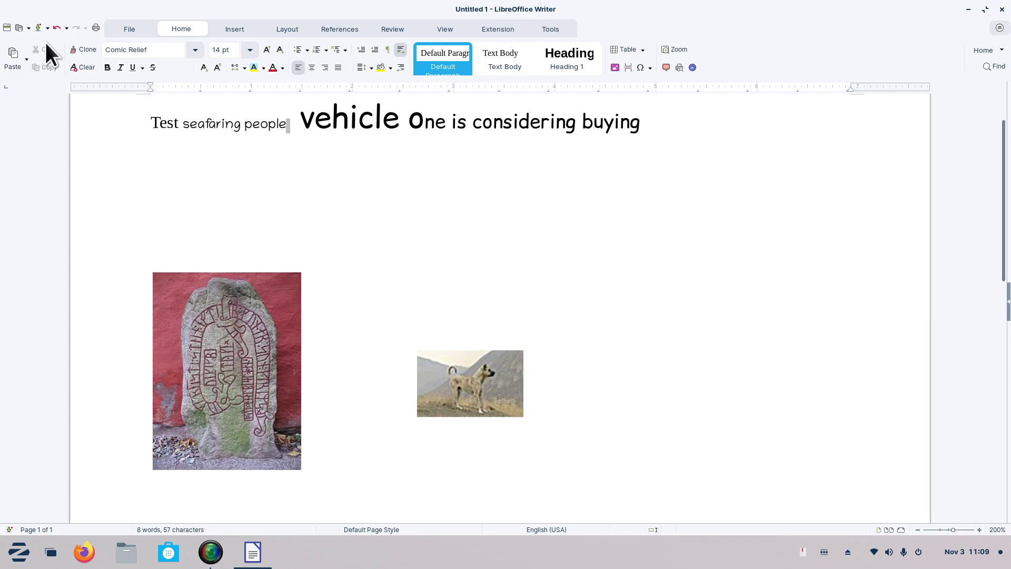
{"action": "left_click", "coordinate": [1002, 9]}
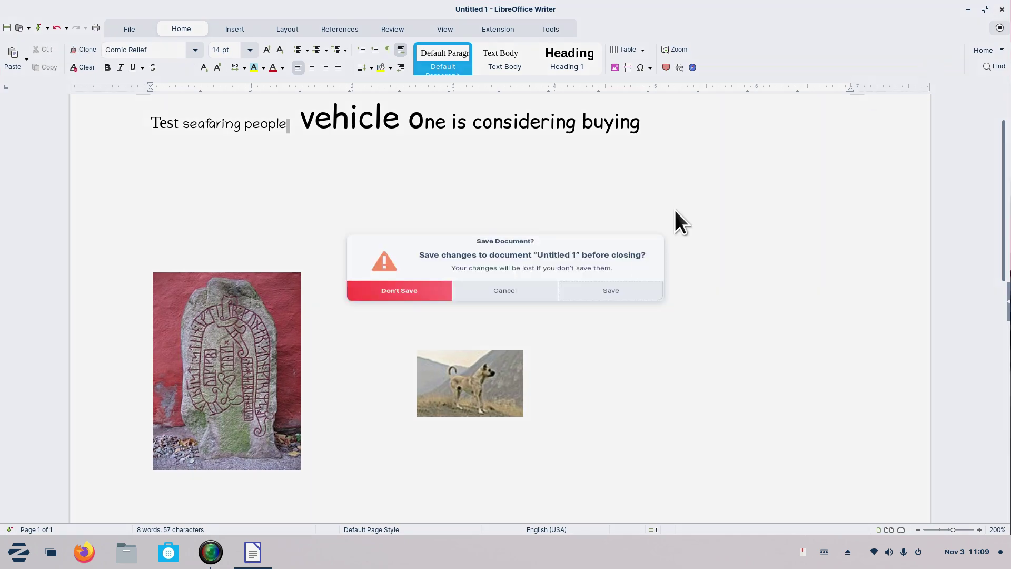
{"action": "left_click", "coordinate": [384, 298]}
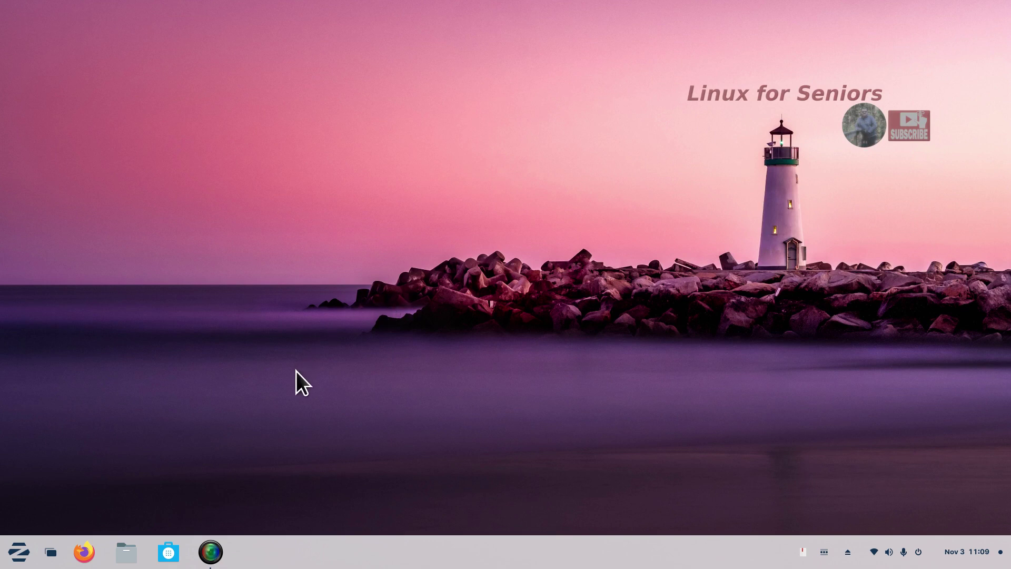
In the Zorin menu, look at Office, then go back and show the Accessories apps.
{"action": "left_click", "coordinate": [19, 551]}
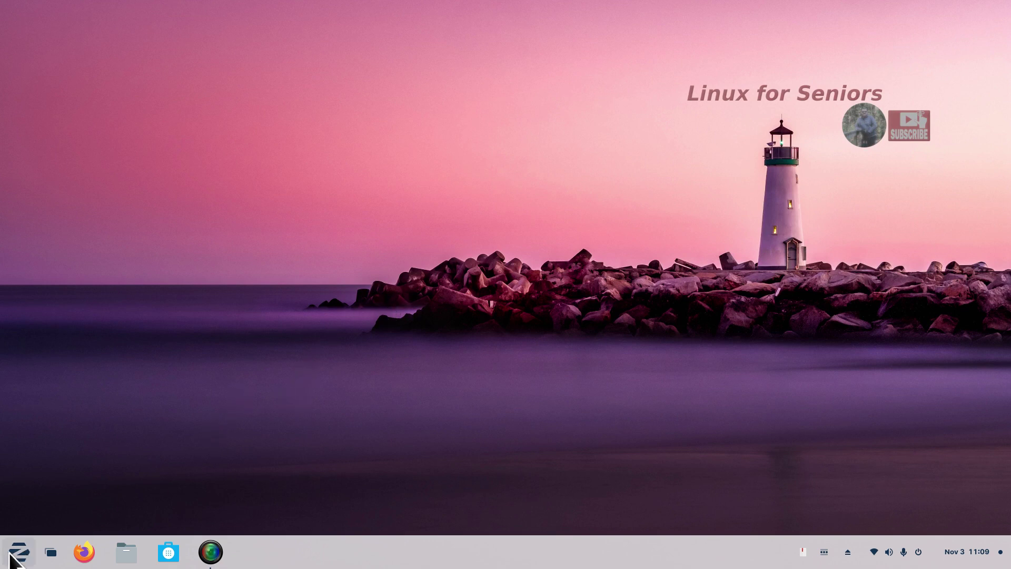
{"action": "left_click", "coordinate": [58, 397]}
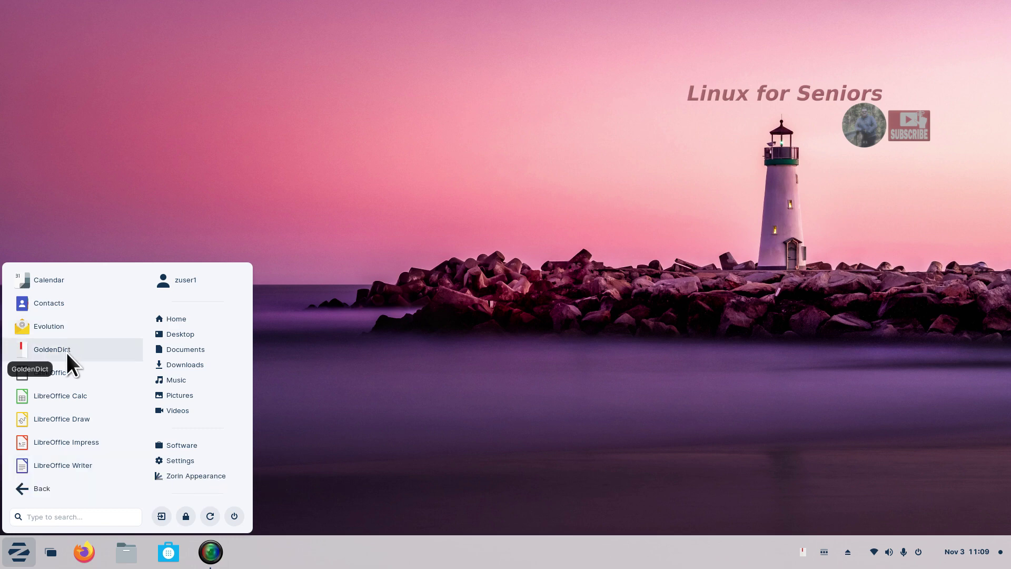
{"action": "left_click", "coordinate": [38, 490]}
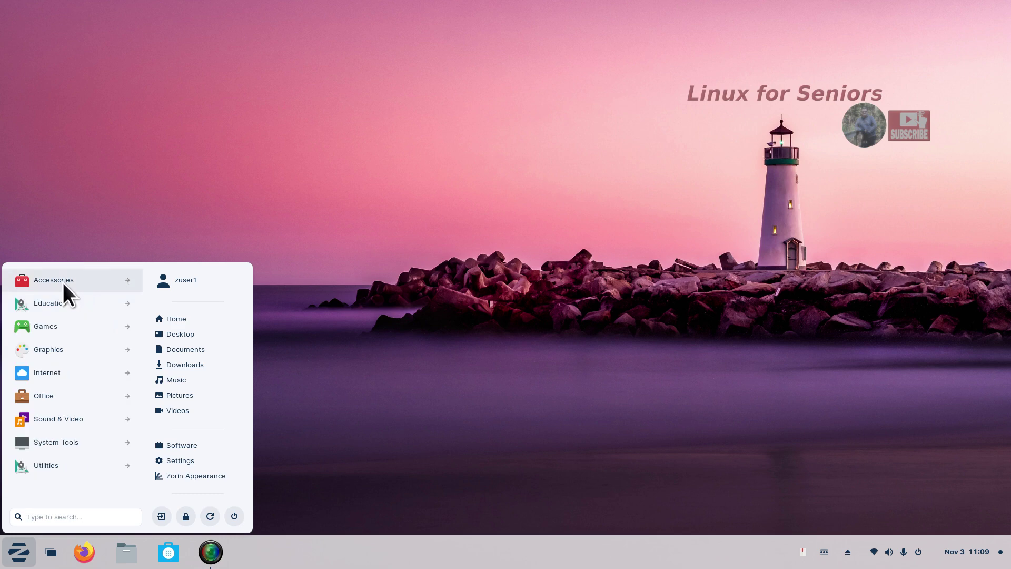
{"action": "left_click", "coordinate": [38, 280]}
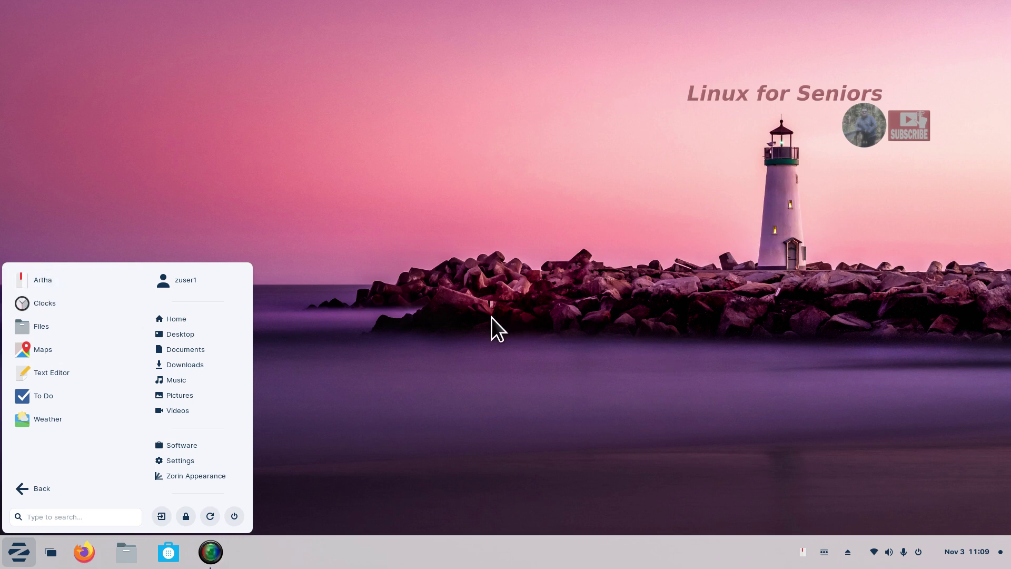
Show GoldenDict's main window from the tray, close it, then Quit from the tray menu.
{"action": "left_click", "coordinate": [469, 322]}
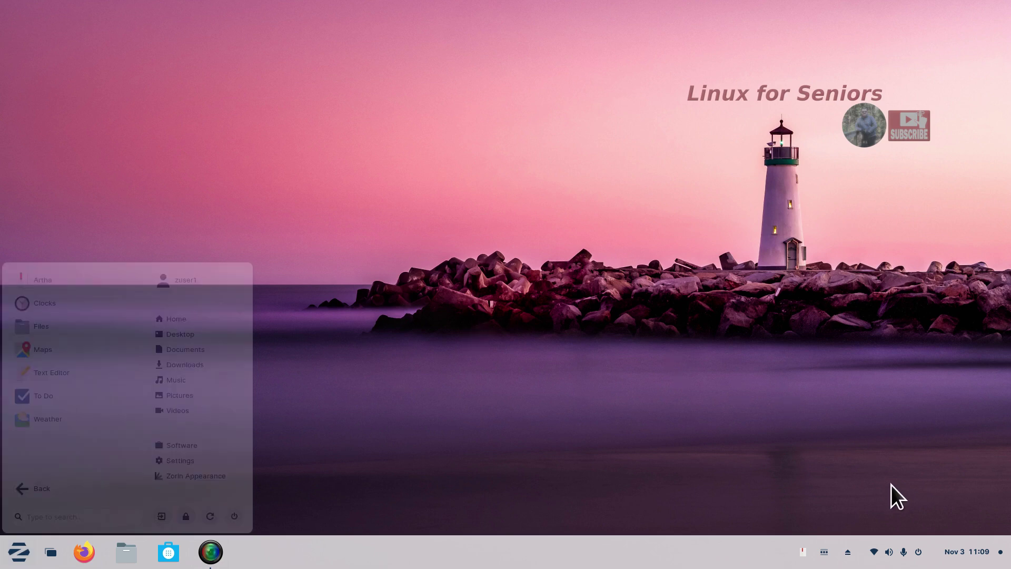
{"action": "left_click", "coordinate": [802, 551]}
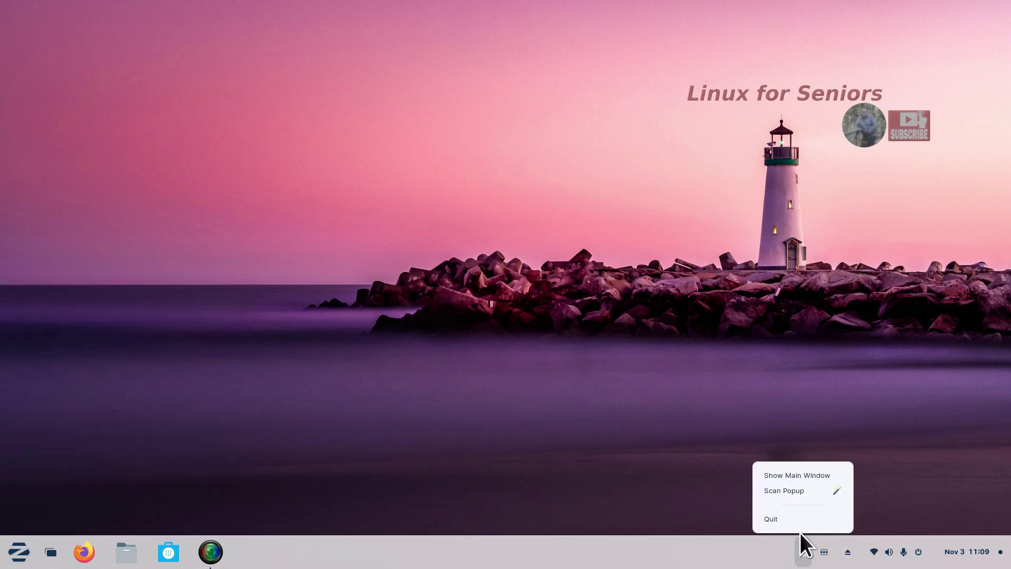
{"action": "left_click", "coordinate": [800, 475]}
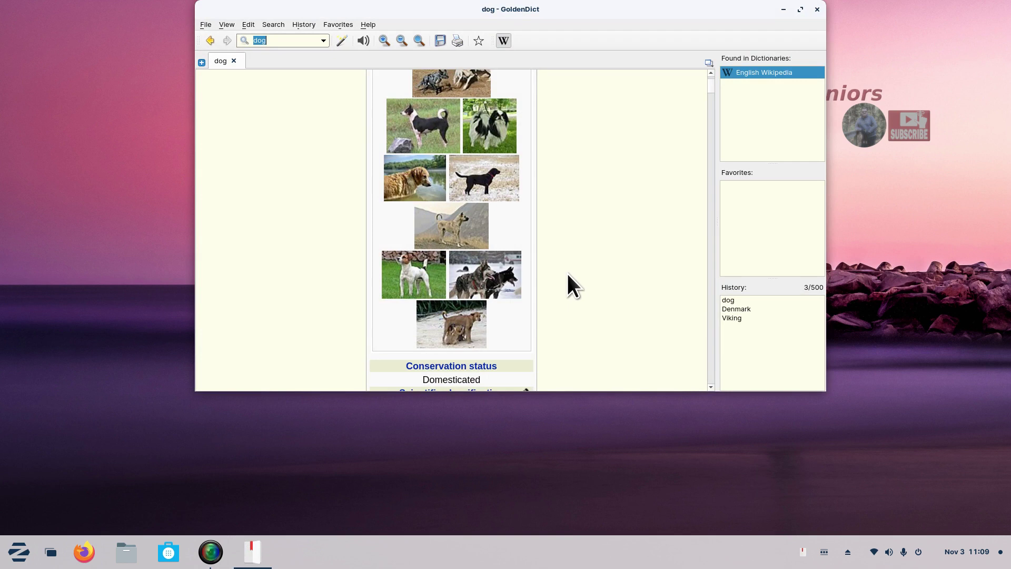
{"action": "left_click", "coordinate": [817, 9]}
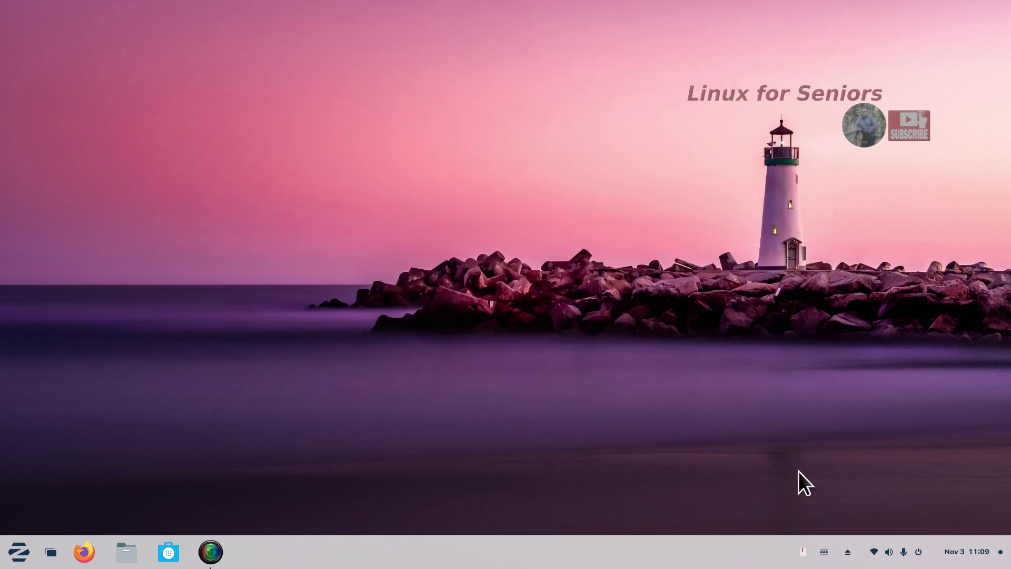
{"action": "left_click", "coordinate": [802, 552]}
{"action": "left_click", "coordinate": [804, 521]}
Relaunch GoldenDict from Office, view Edit > Preferences, then close both windows.
{"action": "left_click", "coordinate": [18, 551]}
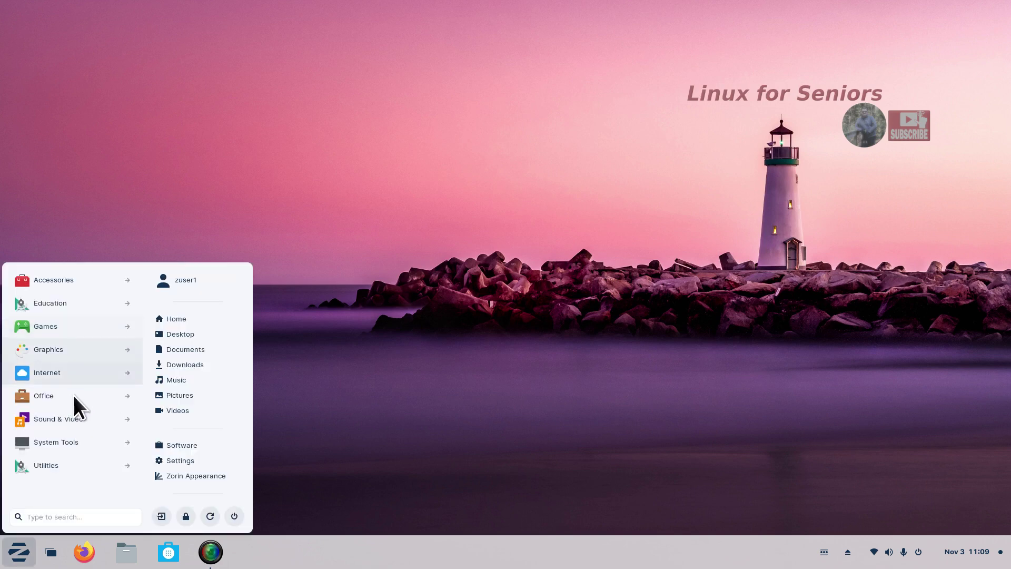
{"action": "left_click", "coordinate": [74, 396]}
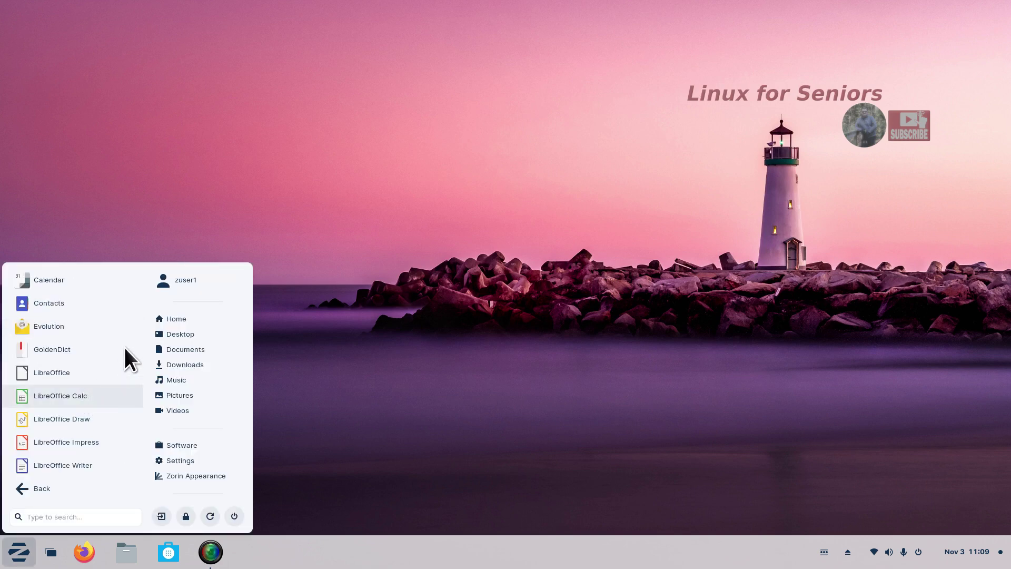
{"action": "left_click", "coordinate": [66, 350]}
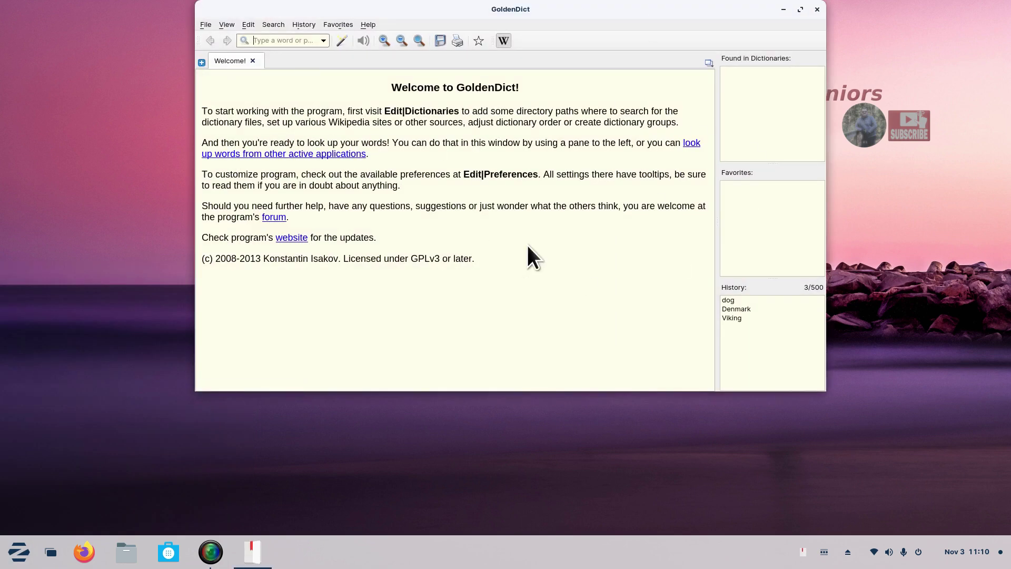
{"action": "left_click", "coordinate": [251, 26]}
{"action": "left_click", "coordinate": [263, 50]}
{"action": "left_click", "coordinate": [695, 72]}
{"action": "left_click", "coordinate": [816, 9]}
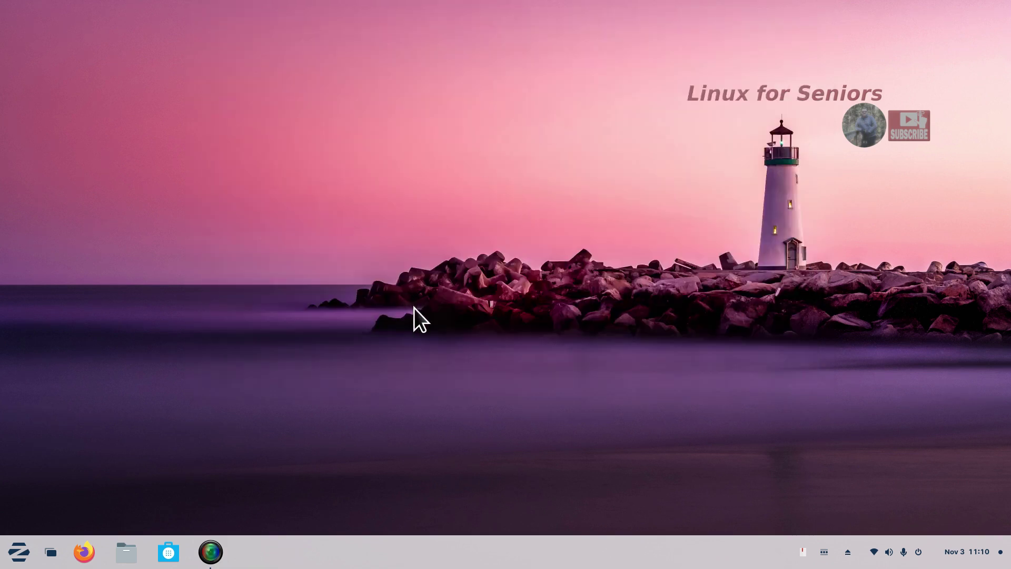